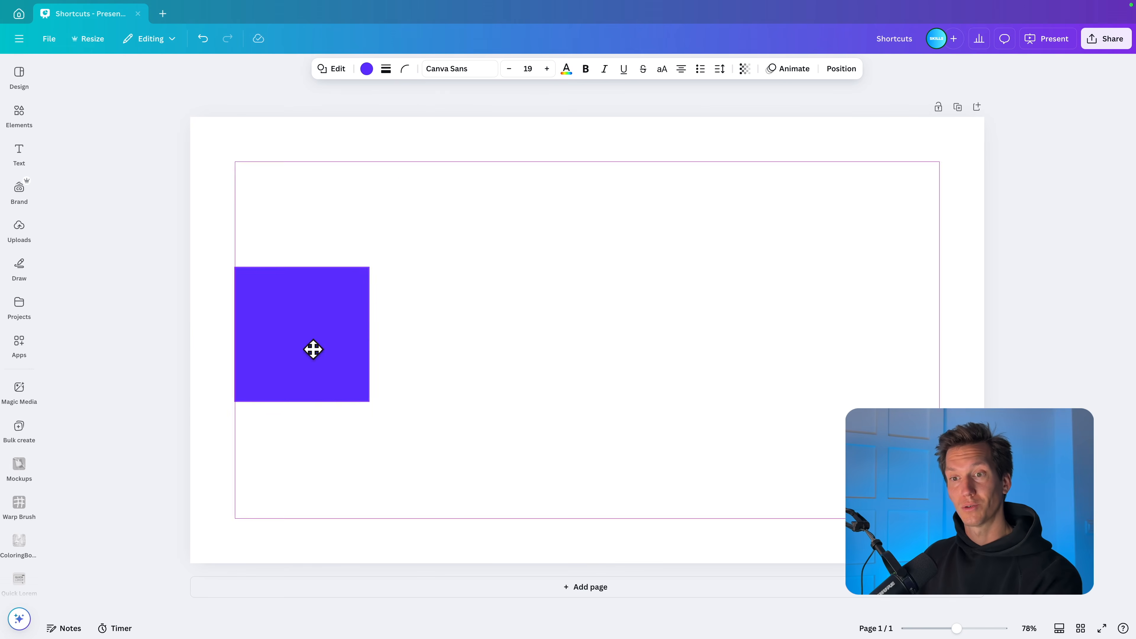
Step: Resize the purple square and place a duplicate beside it in line with a small gap
{"action": "left_click_drag", "start_coordinate": [313, 349], "coordinate": [355, 322]}
{"action": "left_click_drag", "start_coordinate": [414, 373], "coordinate": [353, 307]}
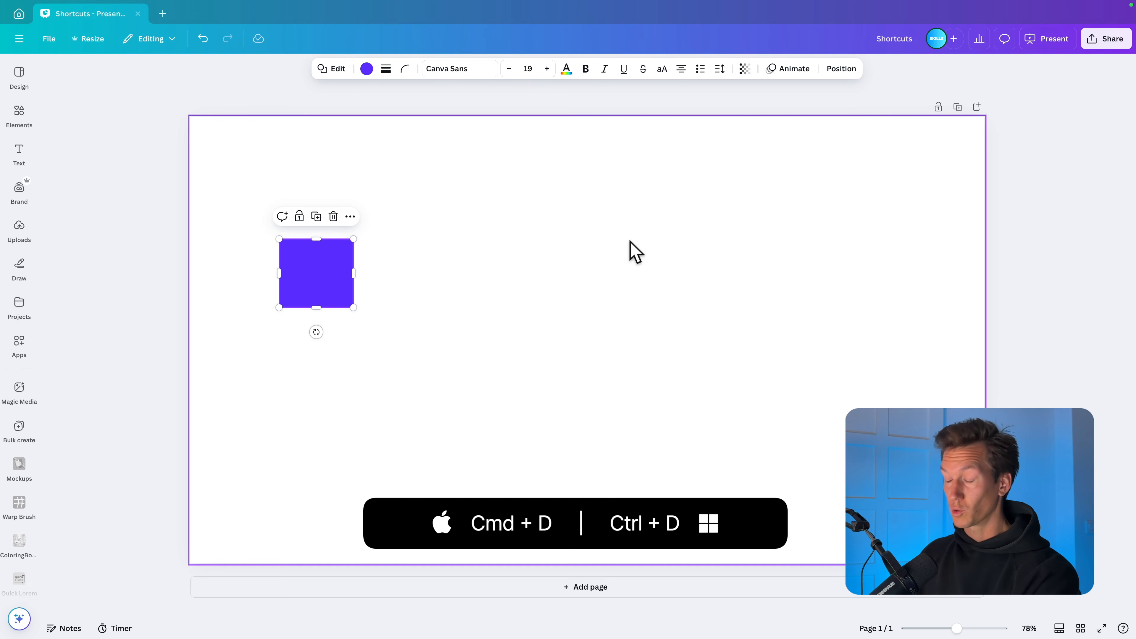
{"action": "key", "text": "ctrl+d"}
{"action": "left_click_drag", "start_coordinate": [340, 297], "coordinate": [411, 279]}
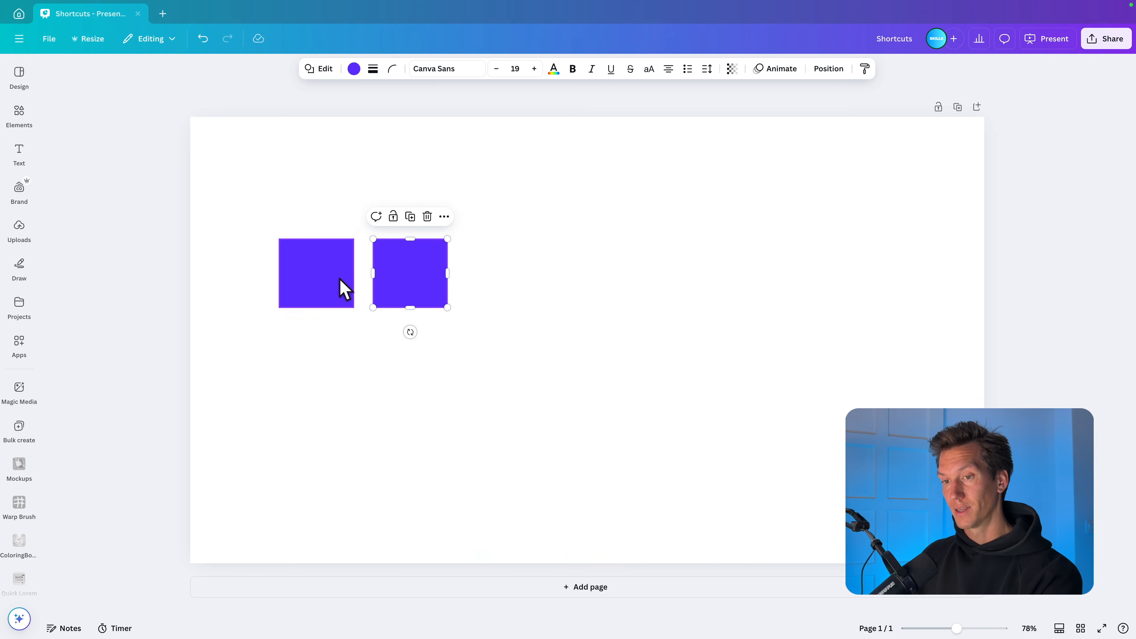
Step: Duplicate the square five more times at the same spacing to form a row of seven
{"action": "key", "text": "ctrl+d"}
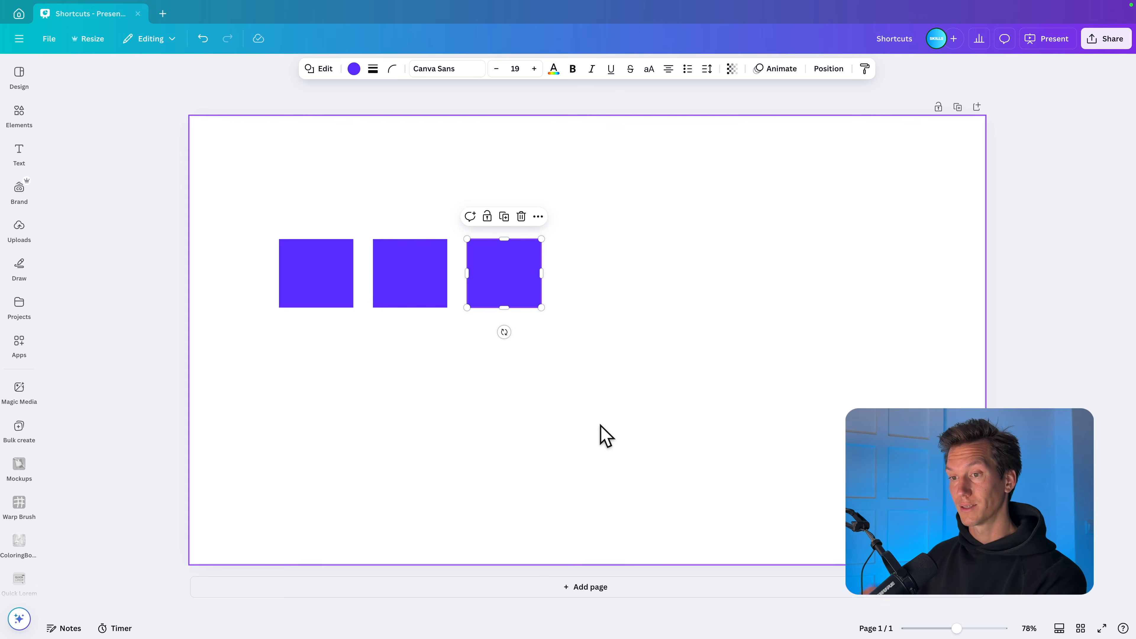
{"action": "key", "text": "ctrl+d"}
{"action": "key", "text": "ctrl+d"}
{"action": "key", "text": "ctrl+d"}
{"action": "key", "text": "ctrl+d"}
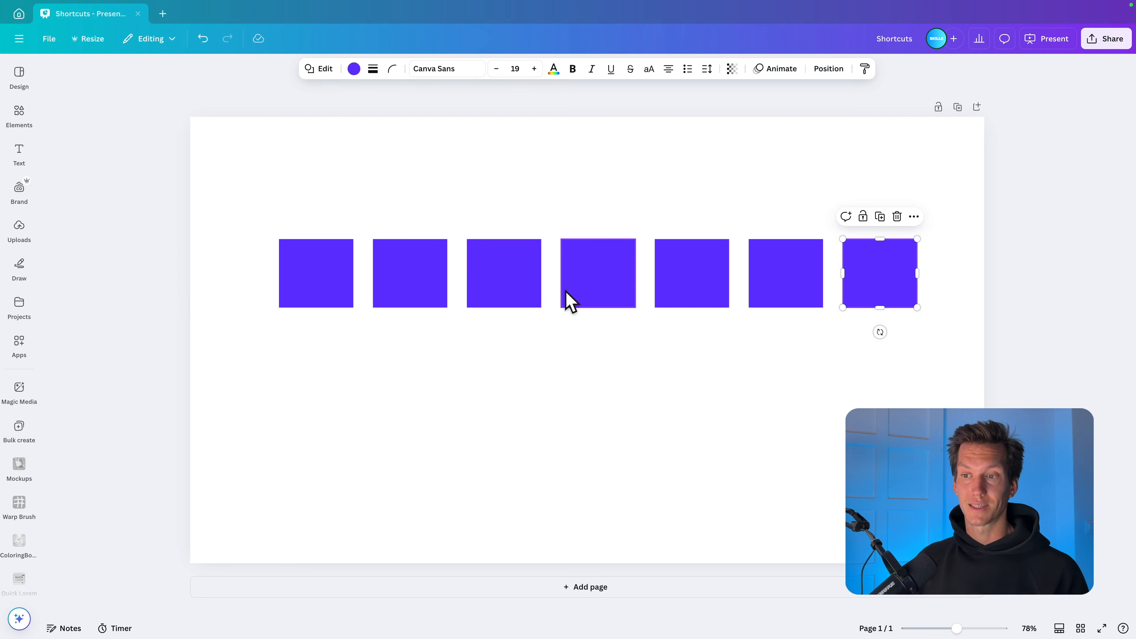
Step: Delete the six duplicated squares, keeping only the original
{"action": "left_click_drag", "start_coordinate": [394, 174], "coordinate": [910, 361]}
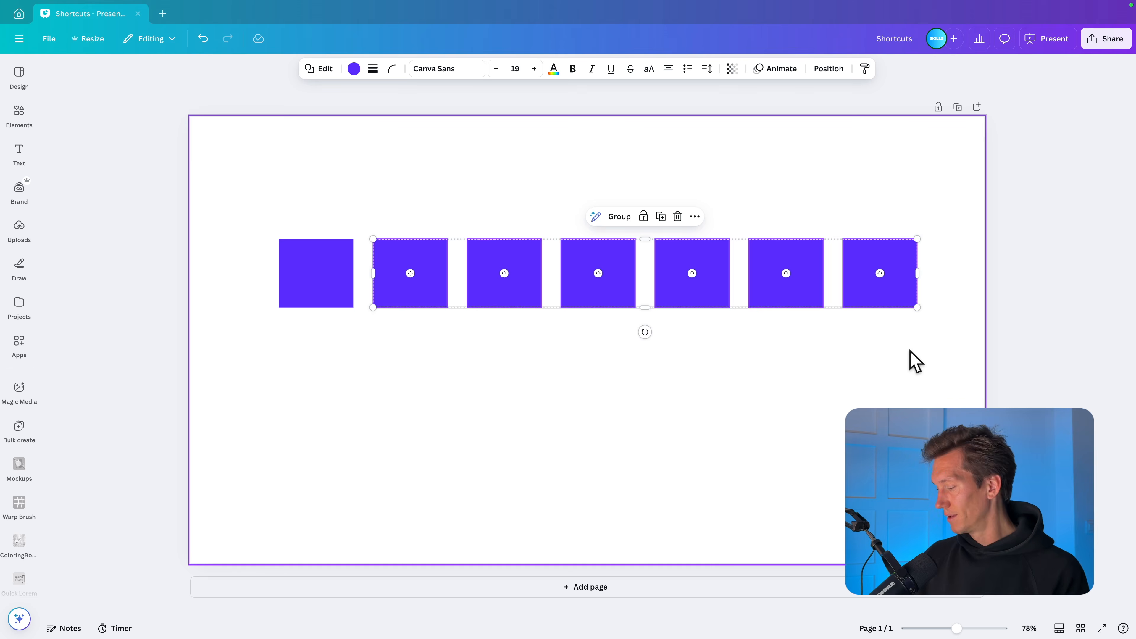
{"action": "key", "text": "Delete"}
Step: Place a duplicate diagonally below the purple square, touching its corner, and repeat the duplication three times along that diagonal
{"action": "left_click_drag", "start_coordinate": [340, 305], "coordinate": [332, 242]}
{"action": "key", "text": "ctrl+d"}
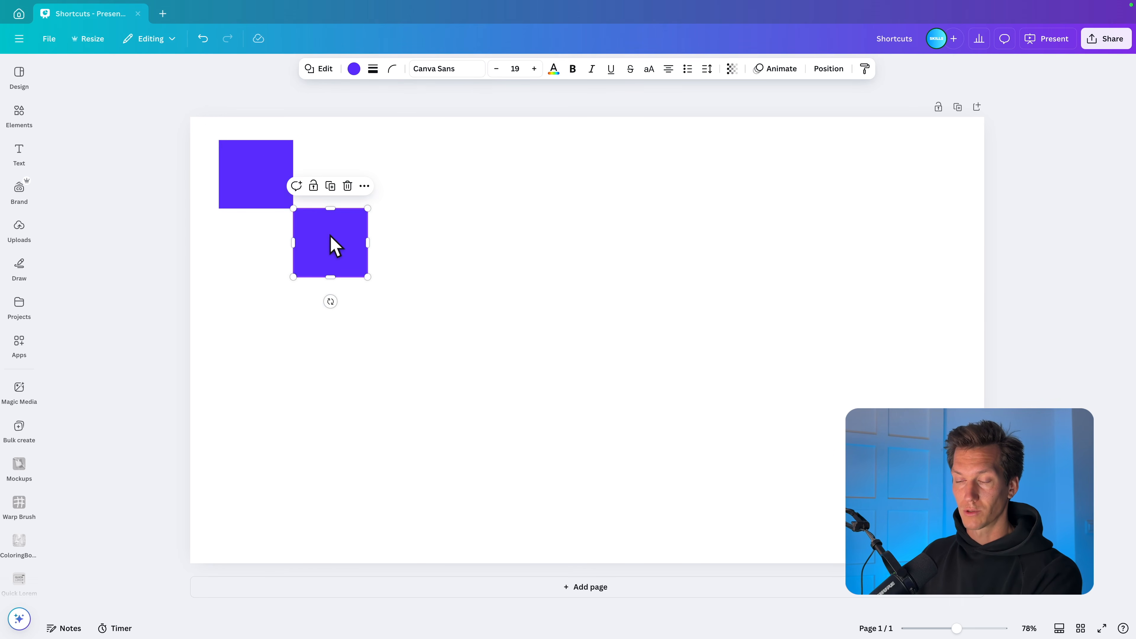
{"action": "key", "text": "ctrl+d"}
{"action": "key", "text": "ctrl+d"}
{"action": "key", "text": "ctrl+d"}
{"action": "key", "text": "ctrl+d"}
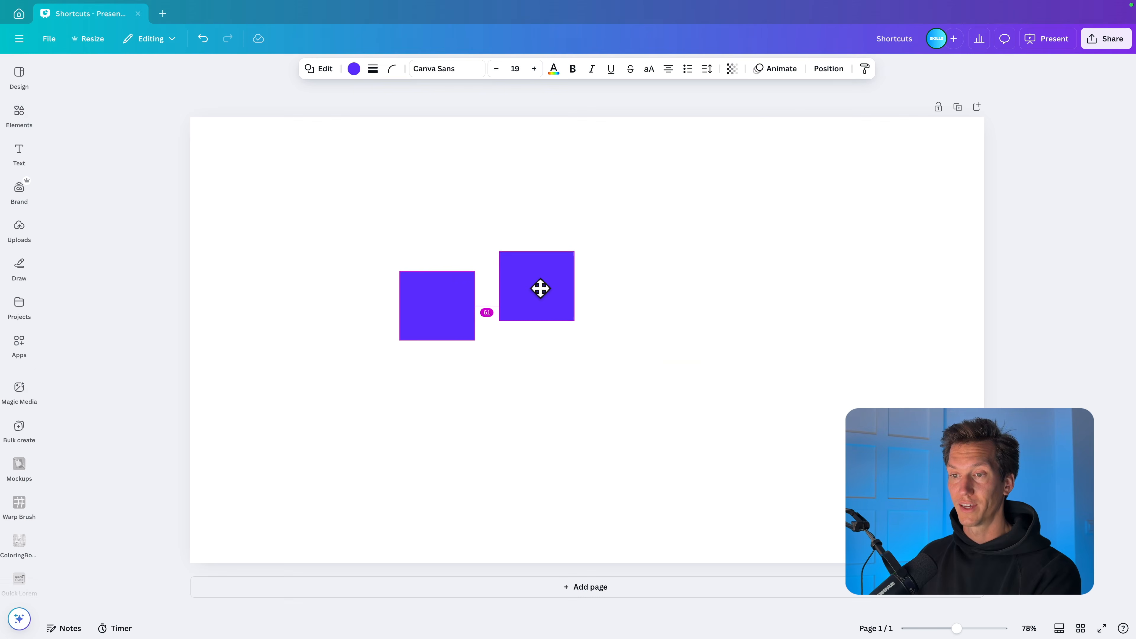
Step: Offset the last of the five scattered squares and tidy up all five into an evenly spaced row
{"action": "left_click_drag", "start_coordinate": [540, 289], "coordinate": [803, 347]}
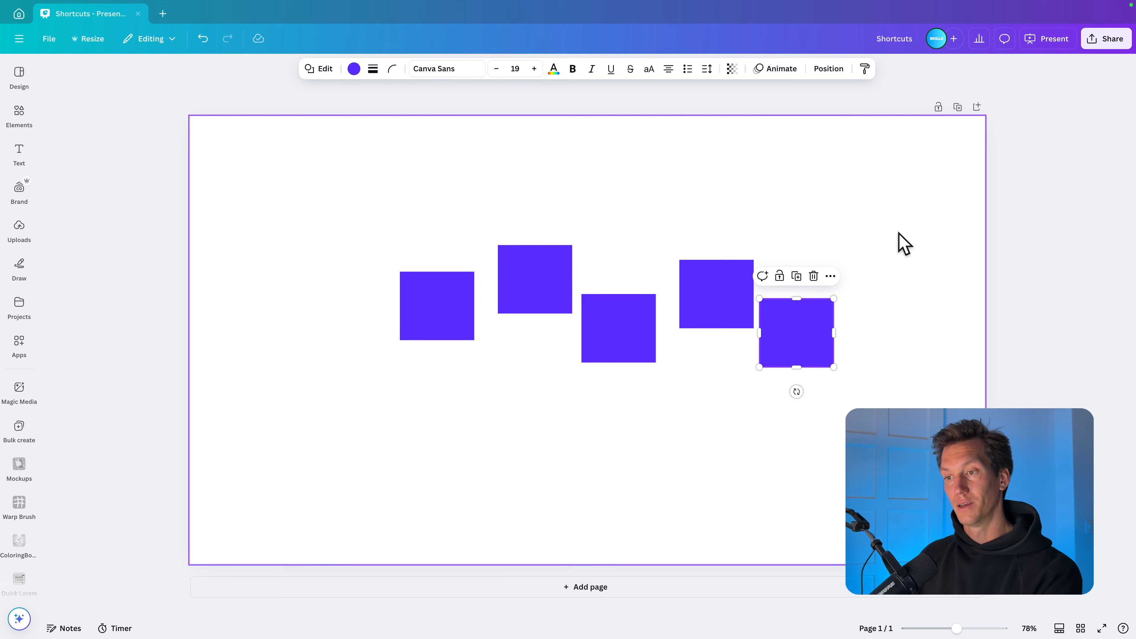
{"action": "left_click_drag", "start_coordinate": [900, 205], "coordinate": [348, 437]}
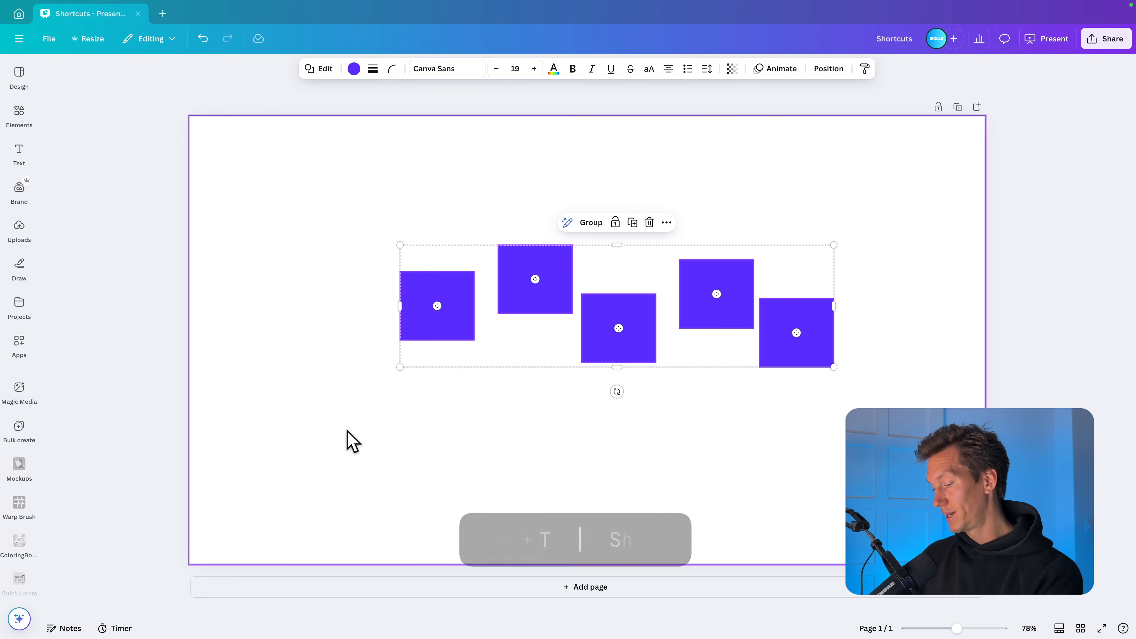
{"action": "key", "text": "shift+alt+t"}
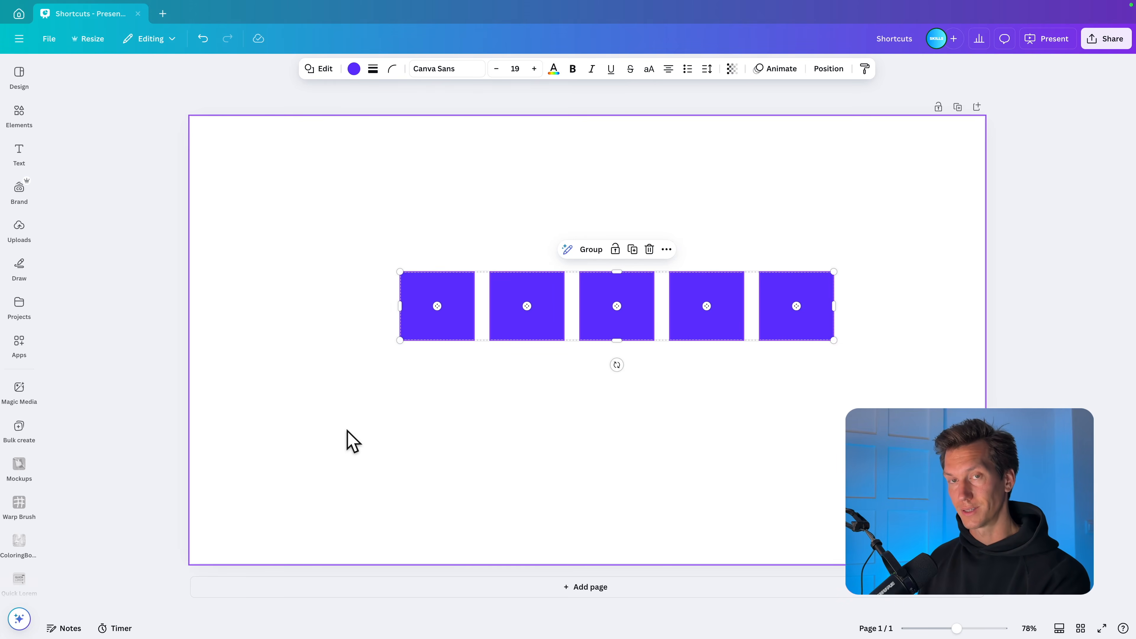
Step: Centre the row of five squares on the page and check its alignment and spacing options
{"action": "left_click_drag", "start_coordinate": [545, 294], "coordinate": [516, 311]}
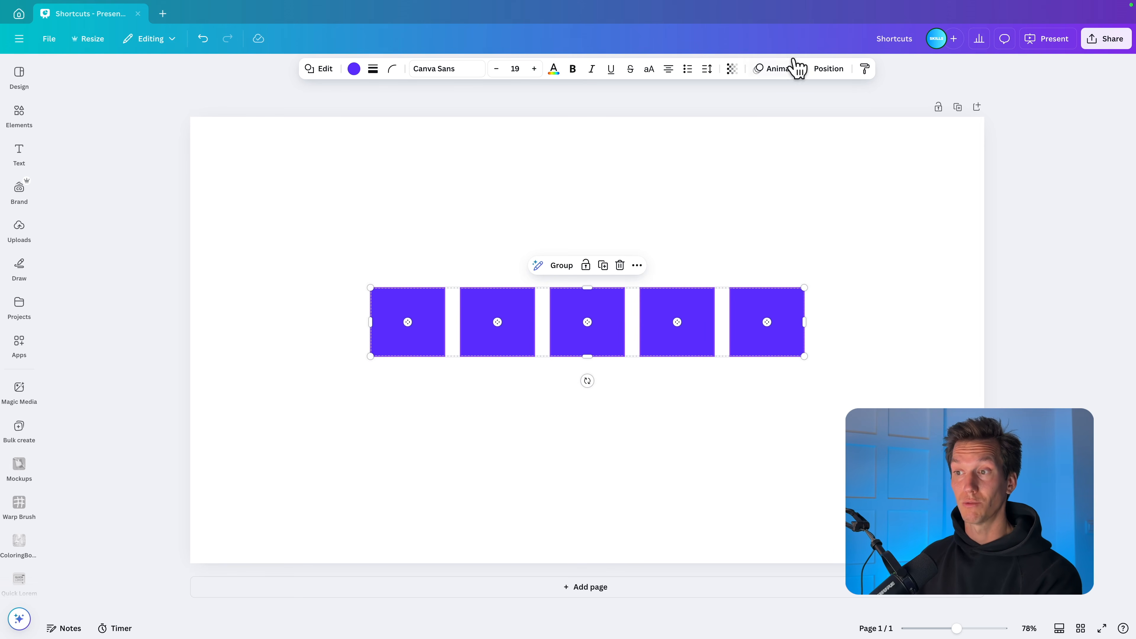
{"action": "left_click", "coordinate": [825, 71]}
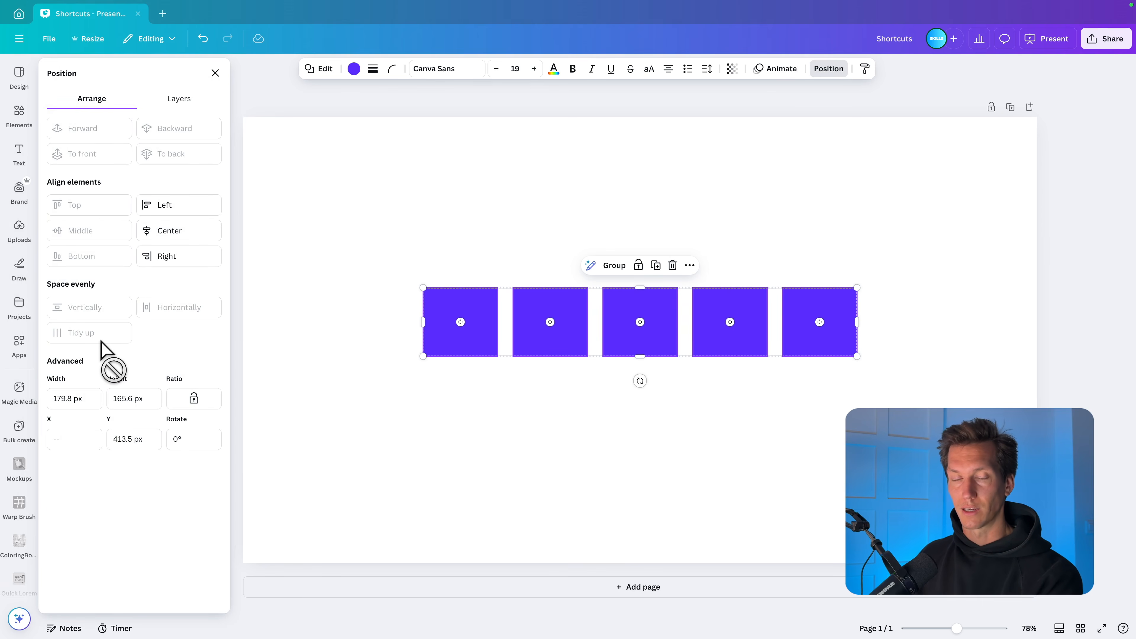
{"action": "left_click", "coordinate": [534, 237]}
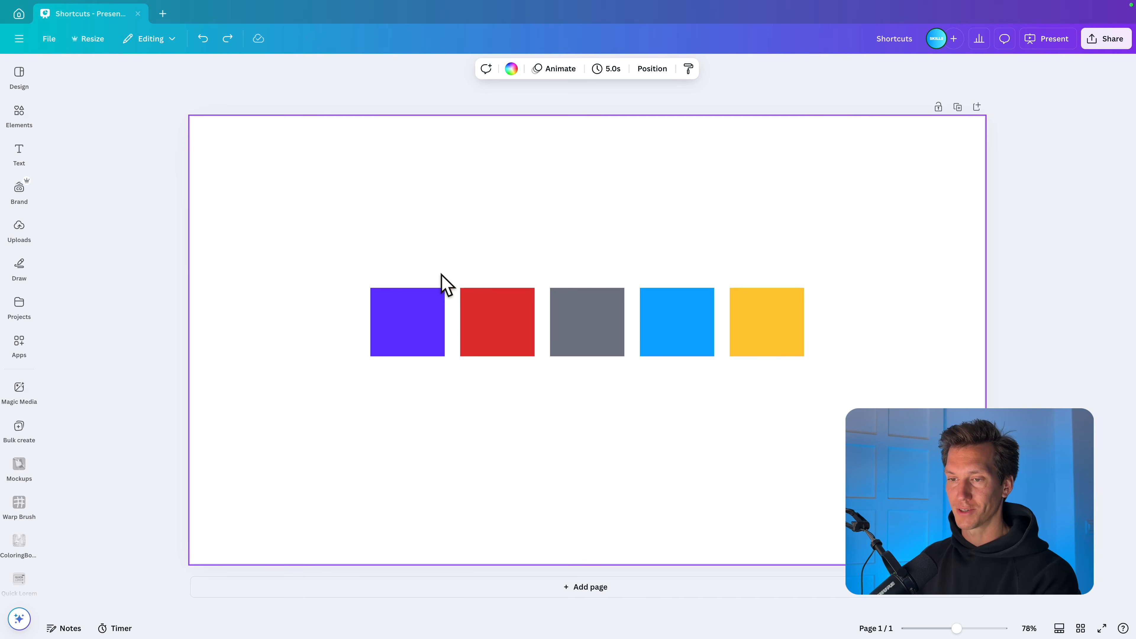
Step: Select the purple, red and yellow squares one at a time, ending on the purple one
{"action": "left_click", "coordinate": [413, 310]}
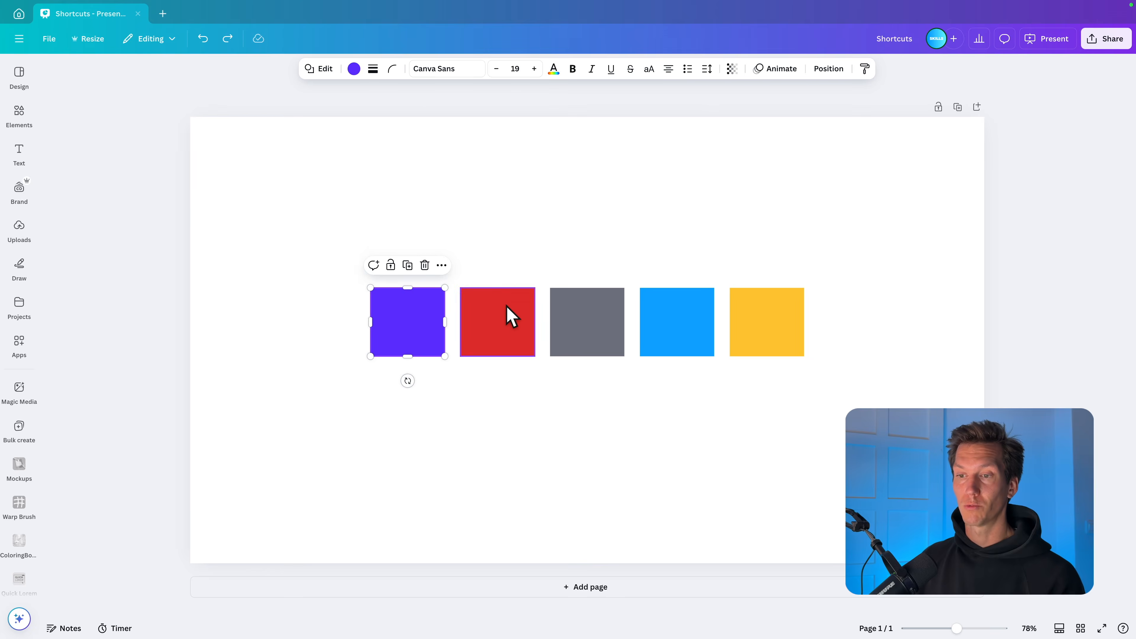
{"action": "left_click", "coordinate": [508, 314]}
{"action": "left_click", "coordinate": [789, 329]}
{"action": "left_click", "coordinate": [413, 330]}
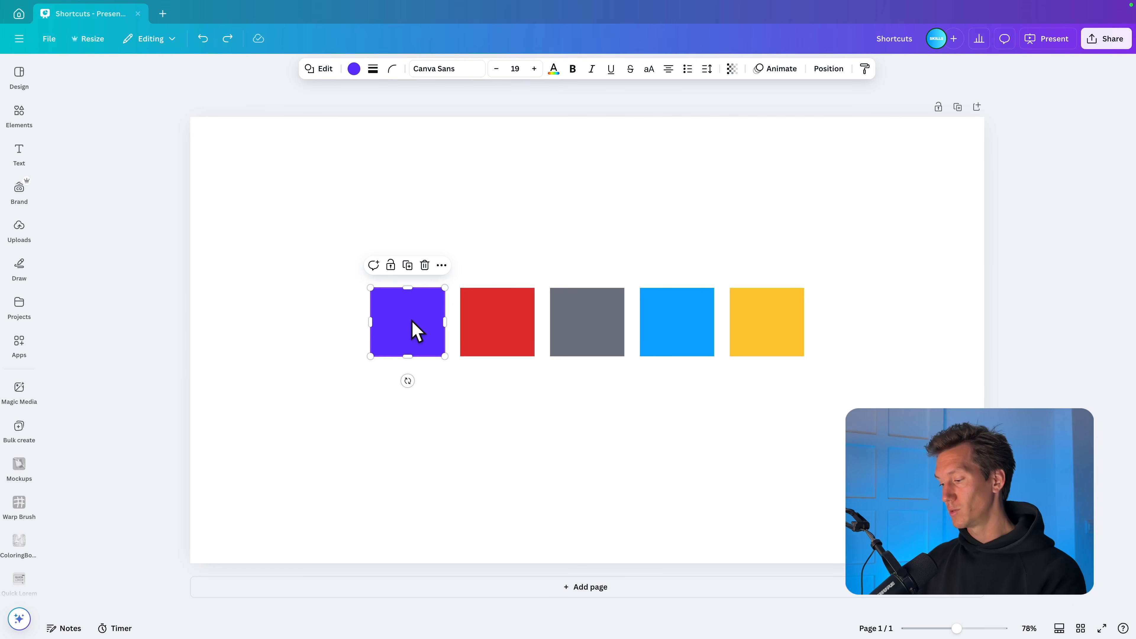
Step: Cycle the selection forward from the purple square to the blue one, and back to the red one
{"action": "key", "text": "Tab"}
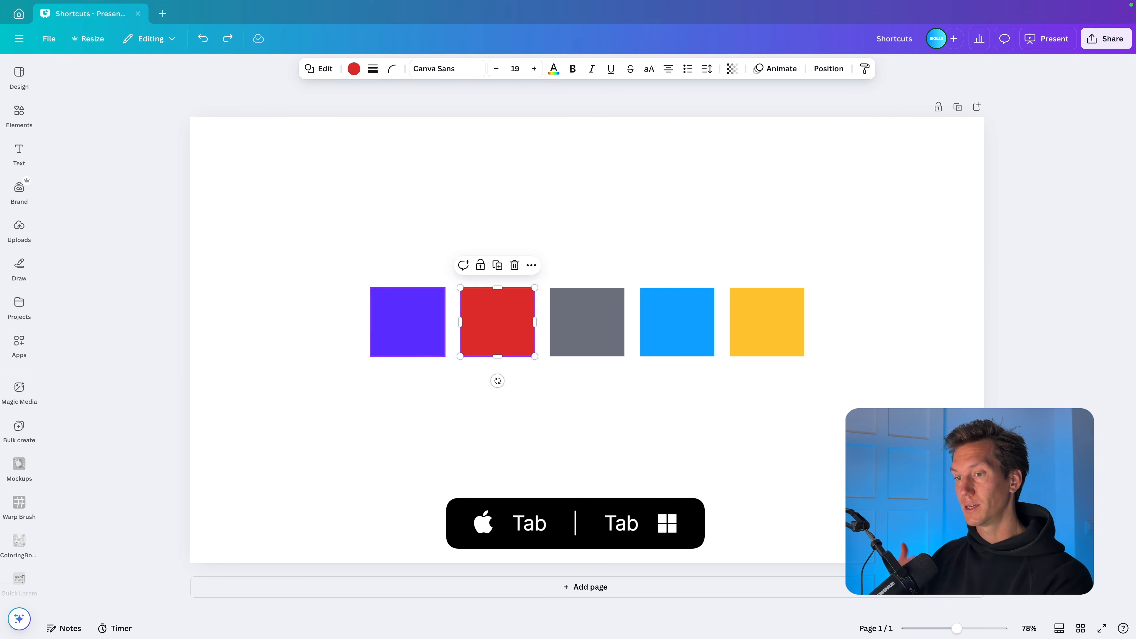
{"action": "key", "text": "Tab"}
{"action": "key", "text": "Tab"}
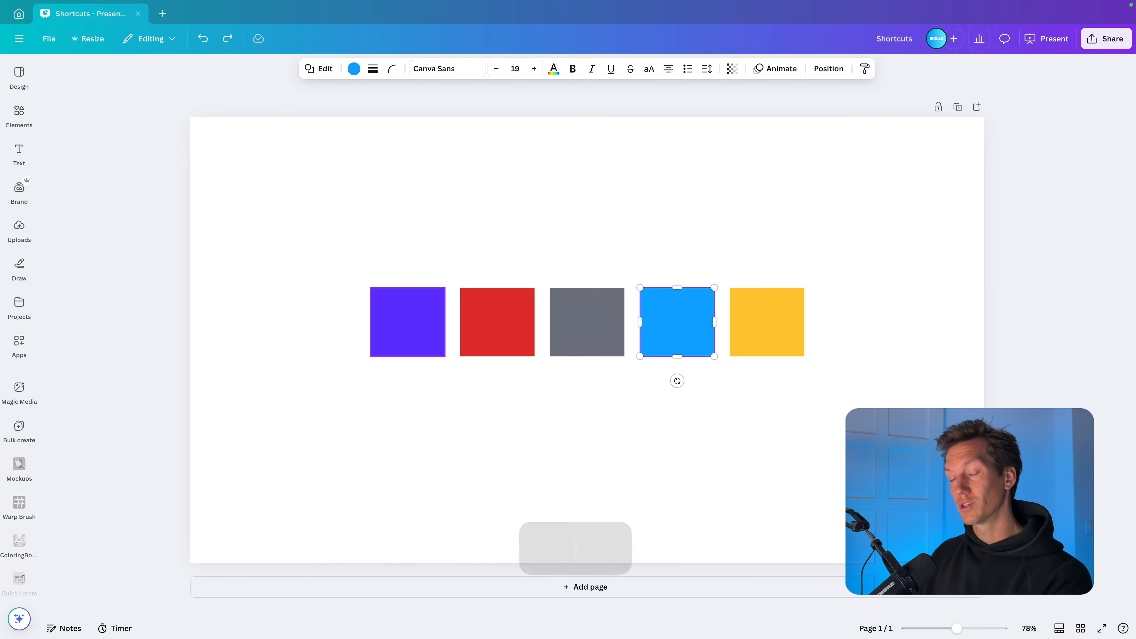
{"action": "key", "text": "shift+Tab"}
{"action": "key", "text": "shift+Tab"}
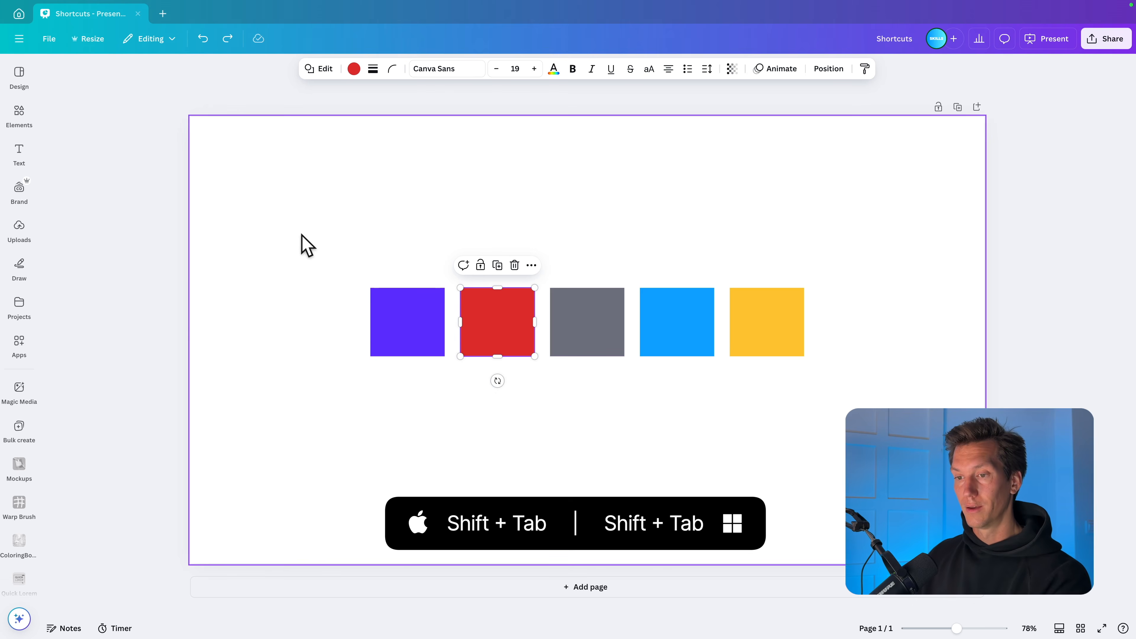
Step: Stack the red, grey, blue and yellow squares on top of the purple square with slight offsets
{"action": "left_click_drag", "start_coordinate": [504, 330], "coordinate": [416, 334]}
{"action": "left_click_drag", "start_coordinate": [590, 323], "coordinate": [419, 328]}
{"action": "left_click_drag", "start_coordinate": [670, 323], "coordinate": [408, 300]}
{"action": "left_click_drag", "start_coordinate": [789, 319], "coordinate": [441, 319]}
Step: Enlarge all the stacked squares together and move the stack to the middle of the page
{"action": "left_click_drag", "start_coordinate": [574, 406], "coordinate": [394, 354]}
{"action": "left_click_drag", "start_coordinate": [462, 275], "coordinate": [620, 214]}
{"action": "left_click_drag", "start_coordinate": [555, 233], "coordinate": [680, 328]}
{"action": "left_click", "coordinate": [739, 331]}
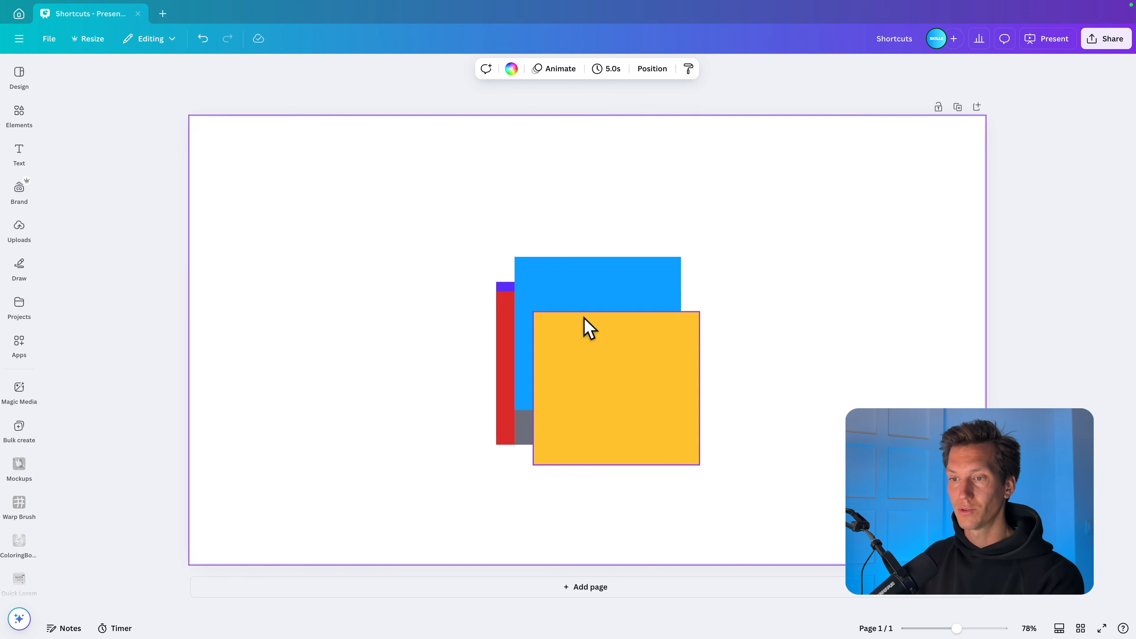
Step: Cycle the selection through the overlapping squares to reach the mostly hidden grey one
{"action": "left_click", "coordinate": [611, 296]}
{"action": "key", "text": "Tab"}
{"action": "key", "text": "Tab"}
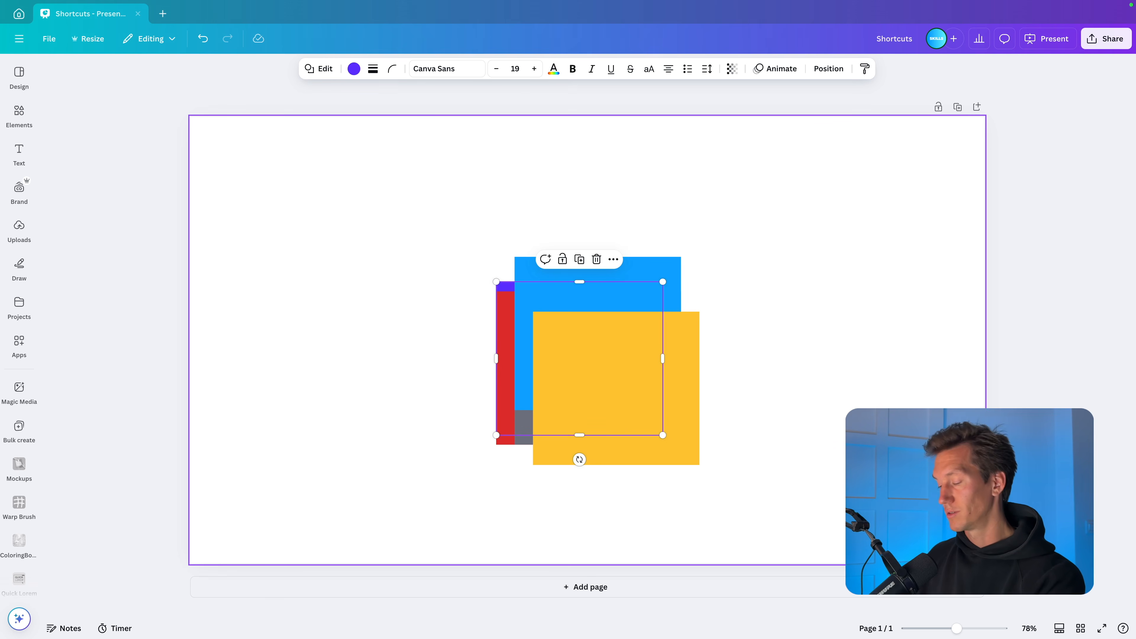
{"action": "key", "text": "Tab"}
{"action": "key", "text": "Tab"}
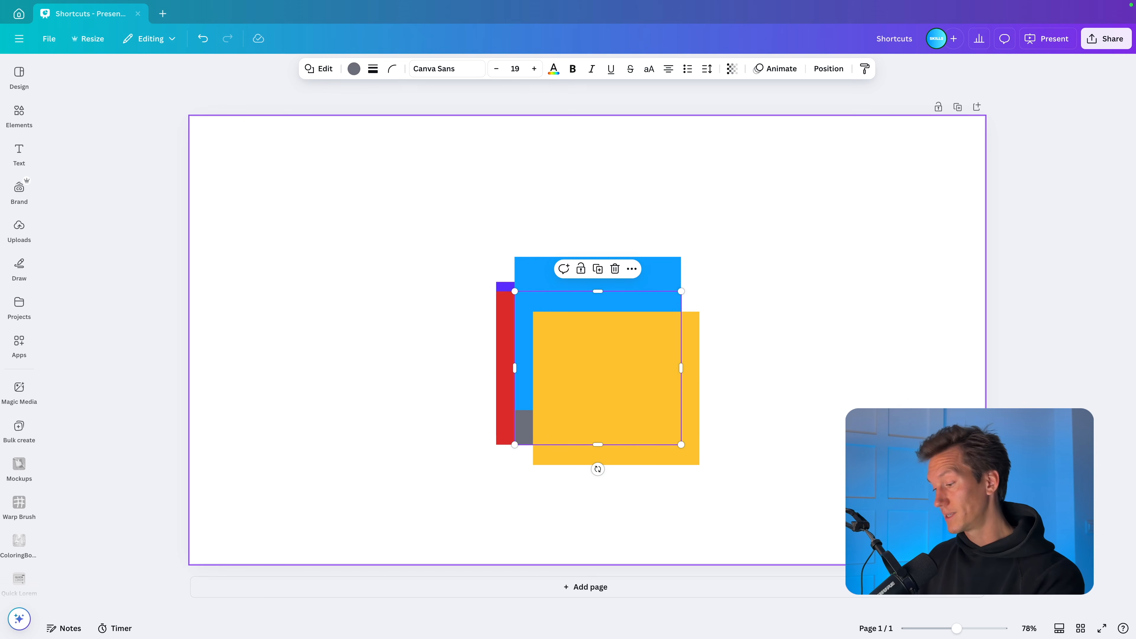
Step: Cycle the selection back to the purple square behind the stack and stretch it upward
{"action": "key", "text": "shift+Tab"}
{"action": "key", "text": "shift+Tab"}
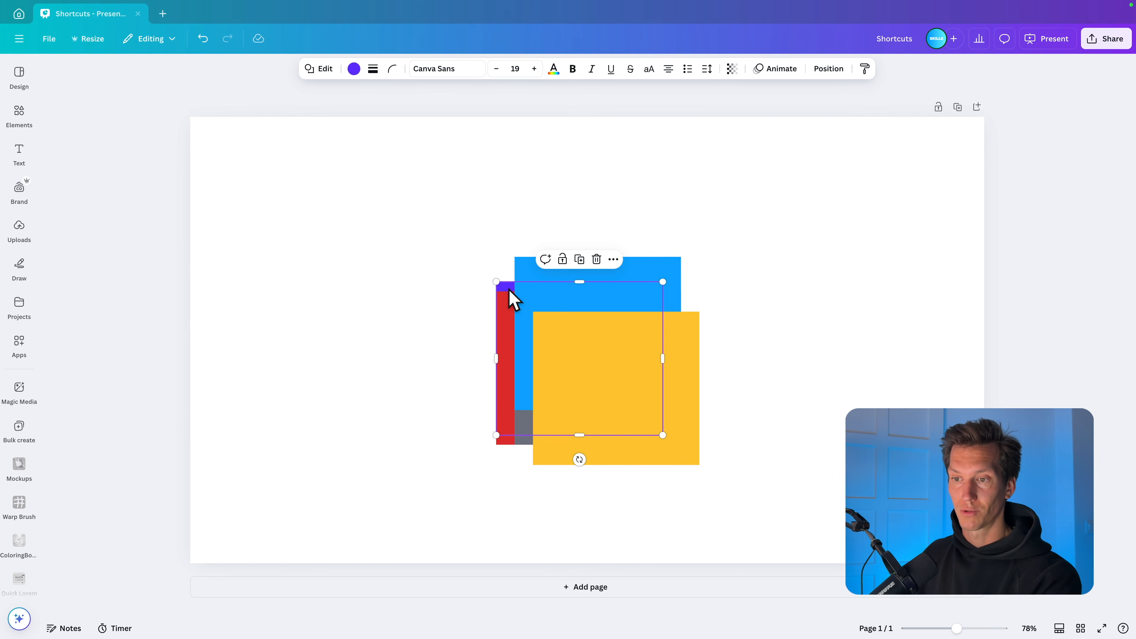
{"action": "left_click_drag", "start_coordinate": [508, 284], "coordinate": [508, 171]}
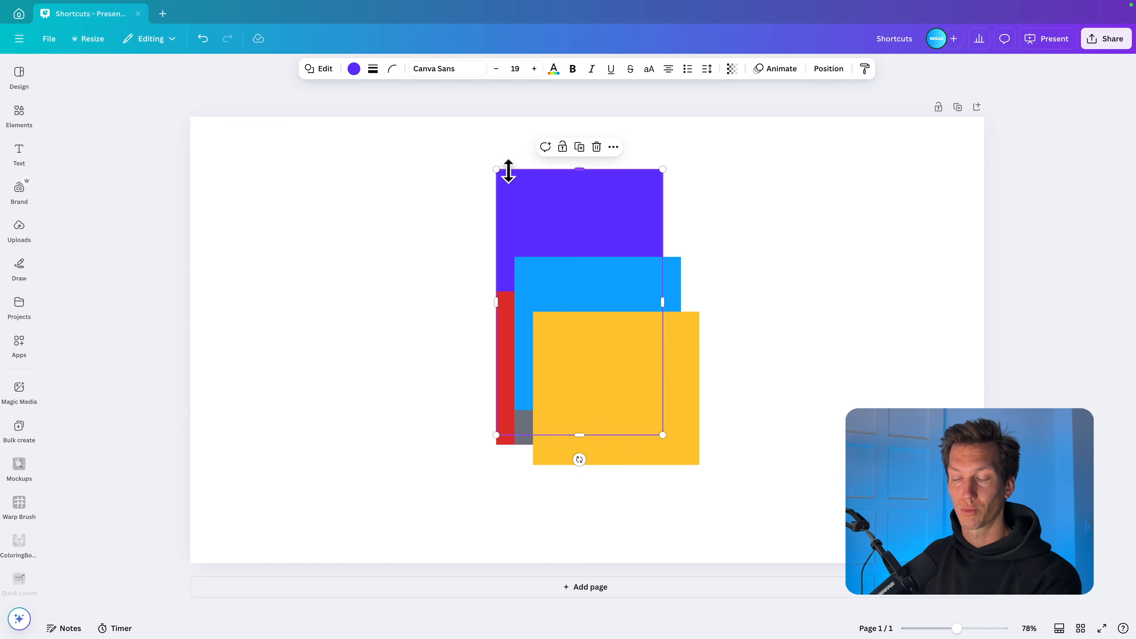
{"action": "left_click", "coordinate": [888, 295]}
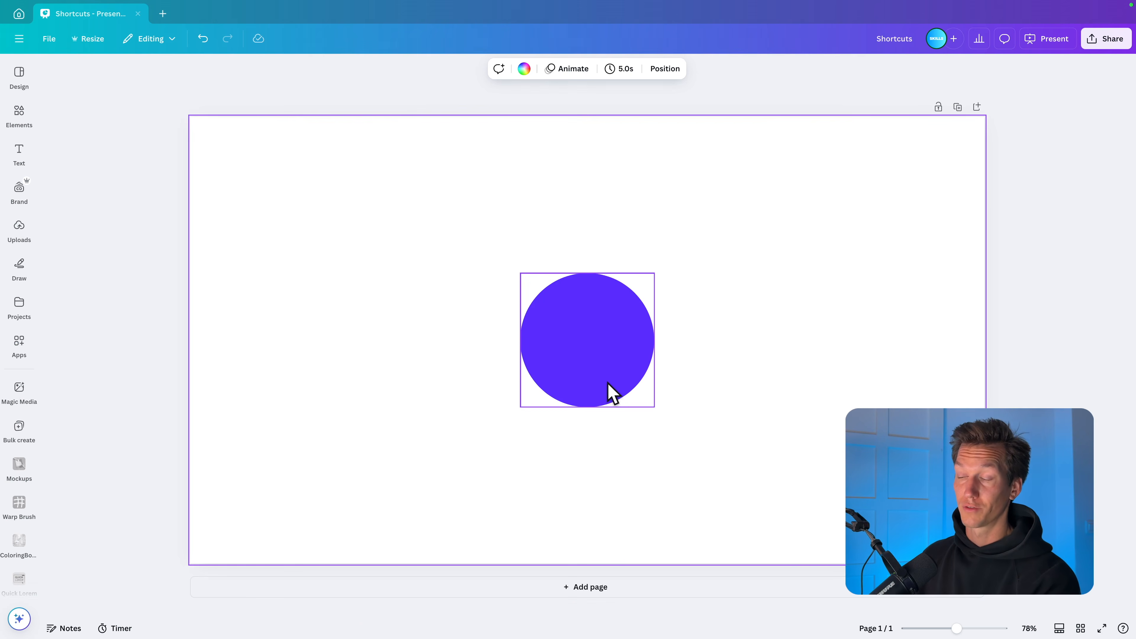
Step: Centre the purple circle on the page
{"action": "mouse_move", "coordinate": [595, 363]}
{"action": "left_mouse_down"}
{"action": "mouse_move", "coordinate": [654, 347]}
{"action": "mouse_move", "coordinate": [589, 352]}
{"action": "left_mouse_up"}
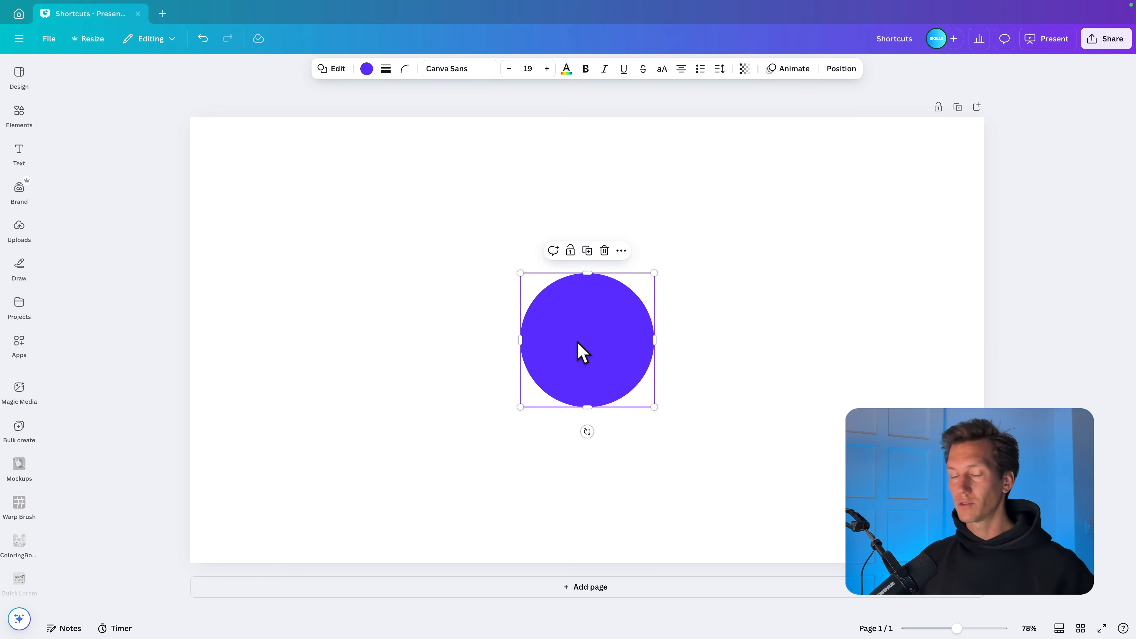
Step: Try enlarging the circle from its corner and repositioning it to the centre, and undo both changes
{"action": "left_click_drag", "start_coordinate": [655, 272], "coordinate": [756, 178]}
{"action": "left_click_drag", "start_coordinate": [617, 325], "coordinate": [569, 374]}
{"action": "key", "text": "ctrl+z"}
{"action": "key", "text": "ctrl+z"}
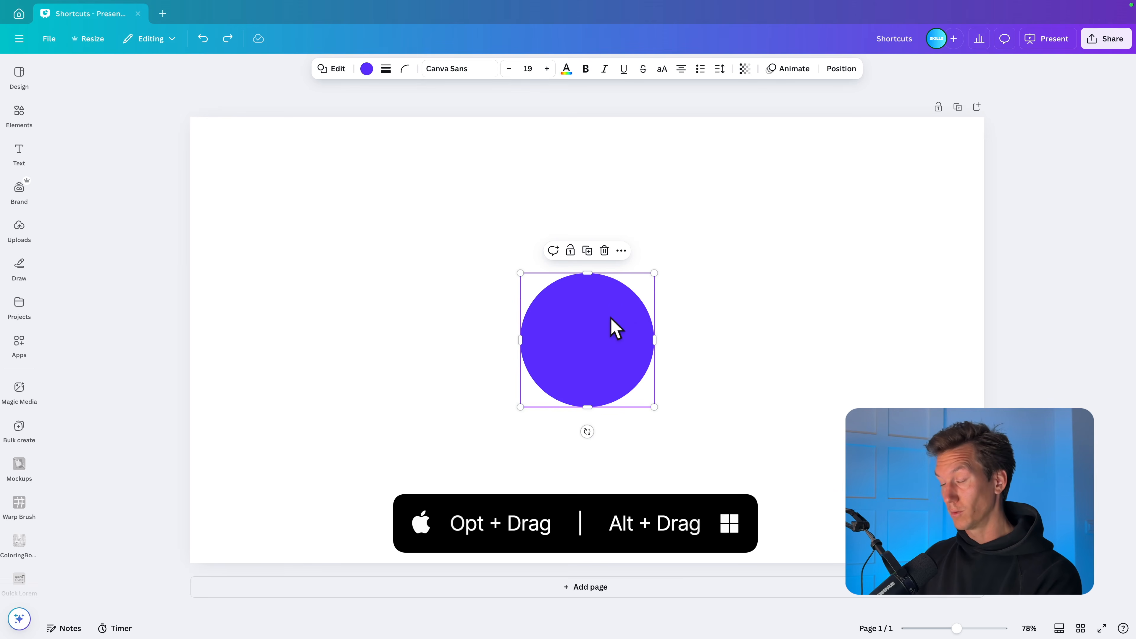
Step: Resize the circle proportionally from its centre so it keeps its position on the page
{"action": "mouse_move", "coordinate": [656, 270]}
{"action": "left_mouse_down"}
{"action": "mouse_move", "coordinate": [787, 157]}
{"action": "mouse_move", "coordinate": [591, 337]}
{"action": "mouse_move", "coordinate": [736, 231]}
{"action": "mouse_move", "coordinate": [796, 206]}
{"action": "mouse_move", "coordinate": [715, 266]}
{"action": "mouse_move", "coordinate": [645, 281]}
{"action": "left_mouse_up"}
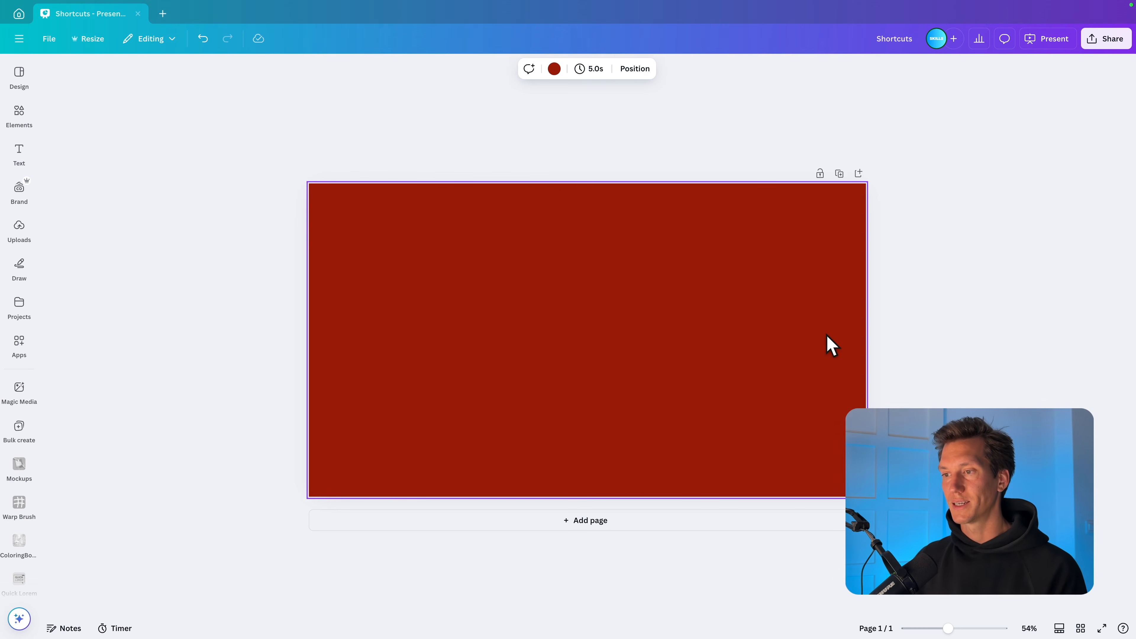
Step: Add two pages after the red page using the page controls, and delete both
{"action": "left_click", "coordinate": [859, 175]}
{"action": "left_click", "coordinate": [860, 252]}
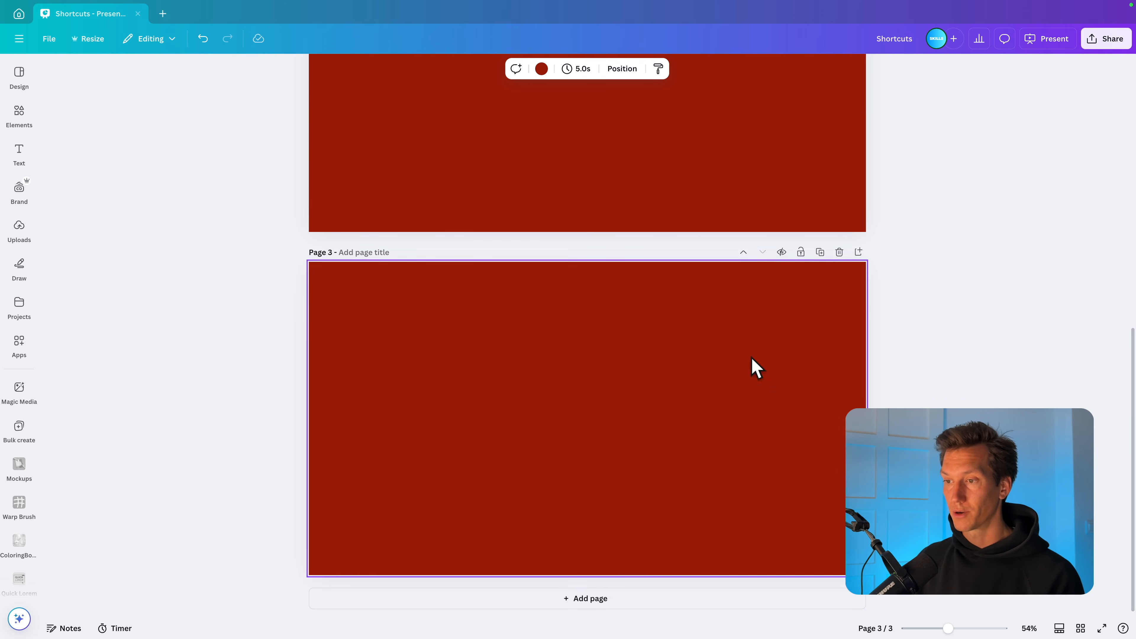
{"action": "left_click", "coordinate": [839, 252]}
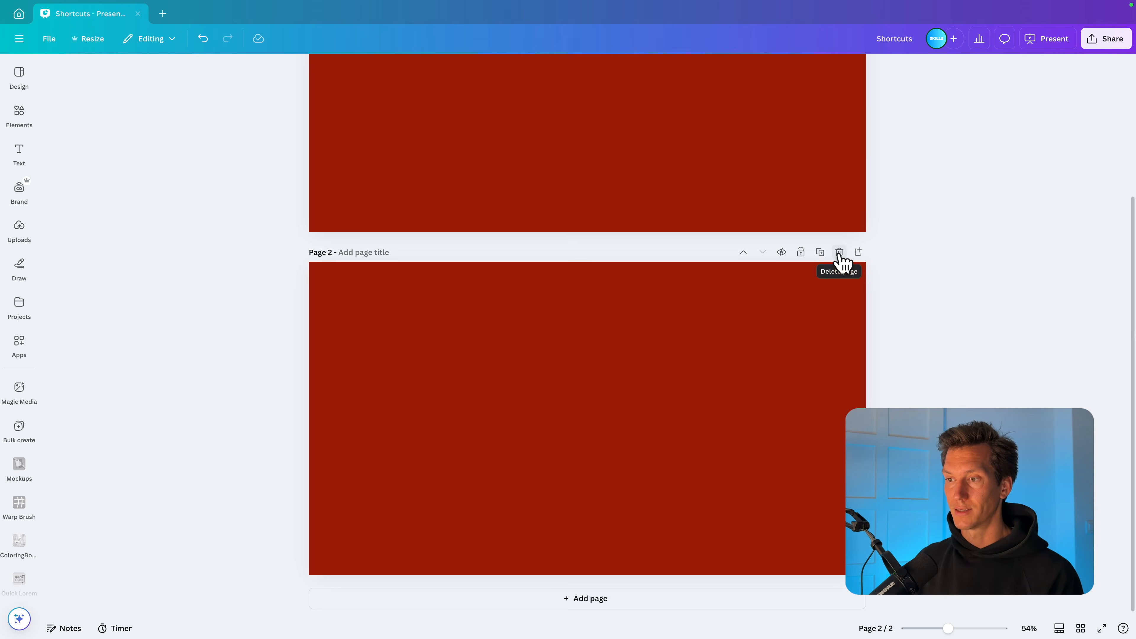
{"action": "left_click", "coordinate": [839, 252]}
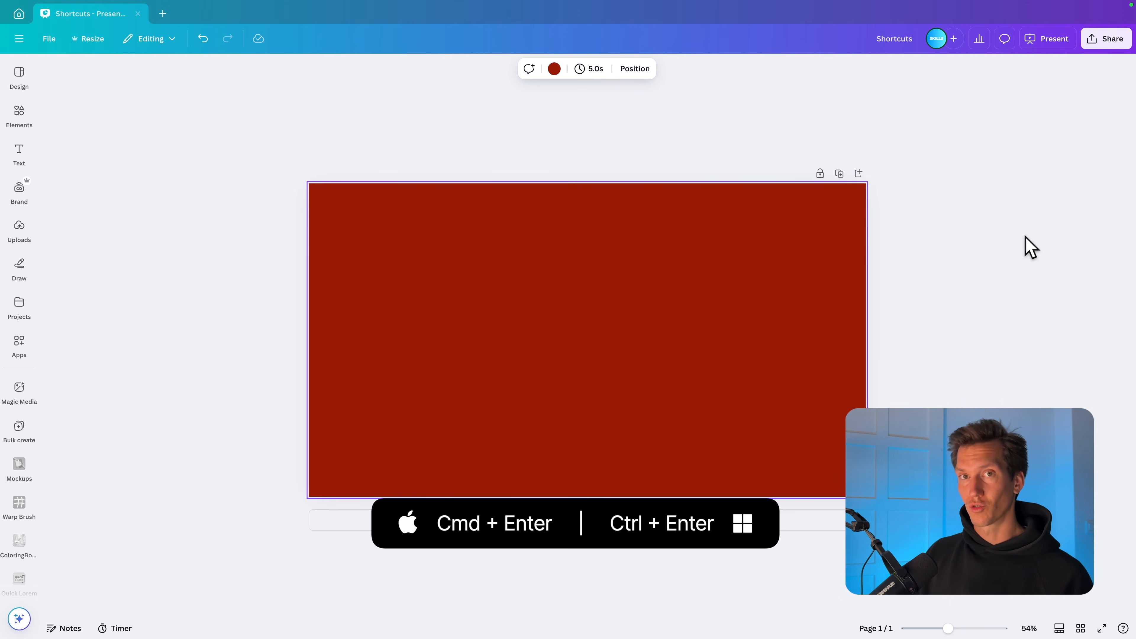
Step: Add two more red pages after the first one and remove them again
{"action": "key", "text": "super+Return"}
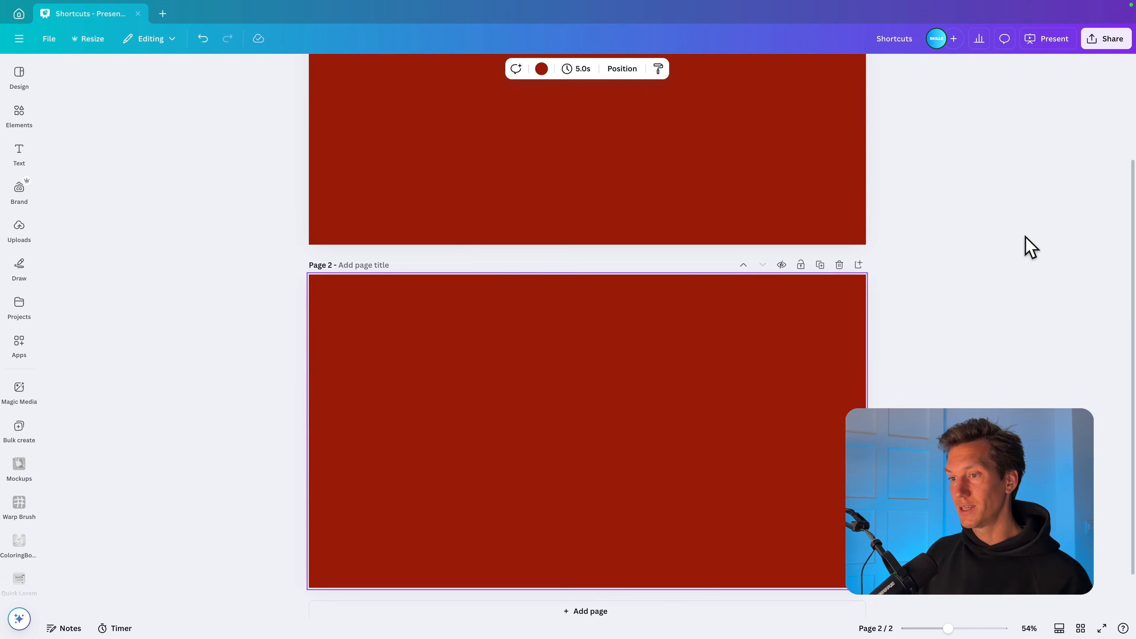
{"action": "key", "text": "super+Return"}
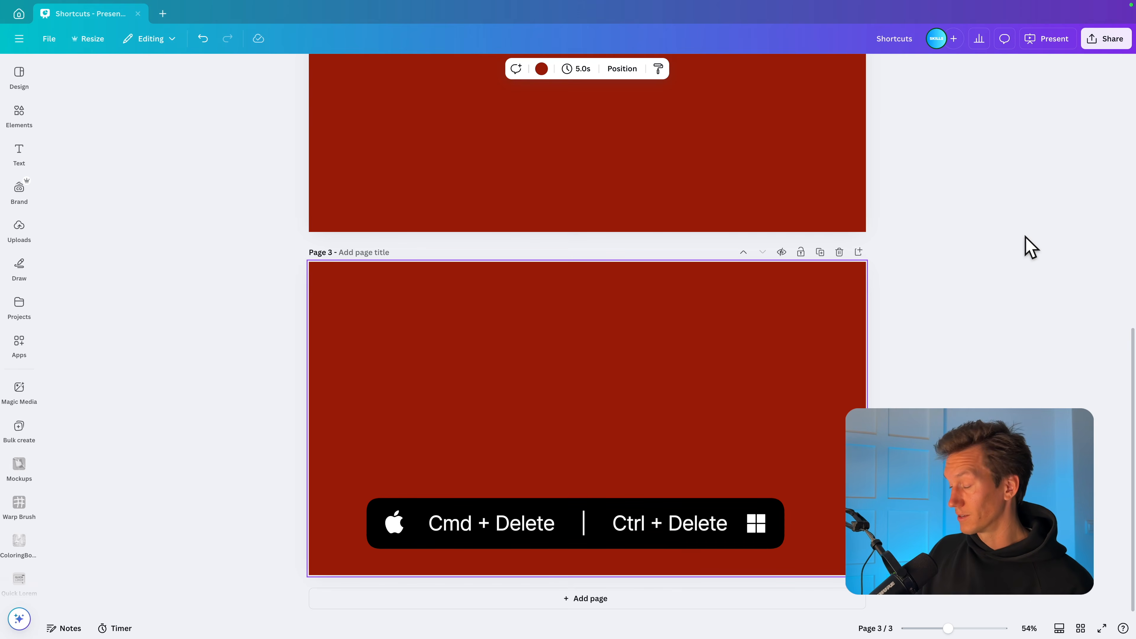
{"action": "key", "text": "super+BackSpace"}
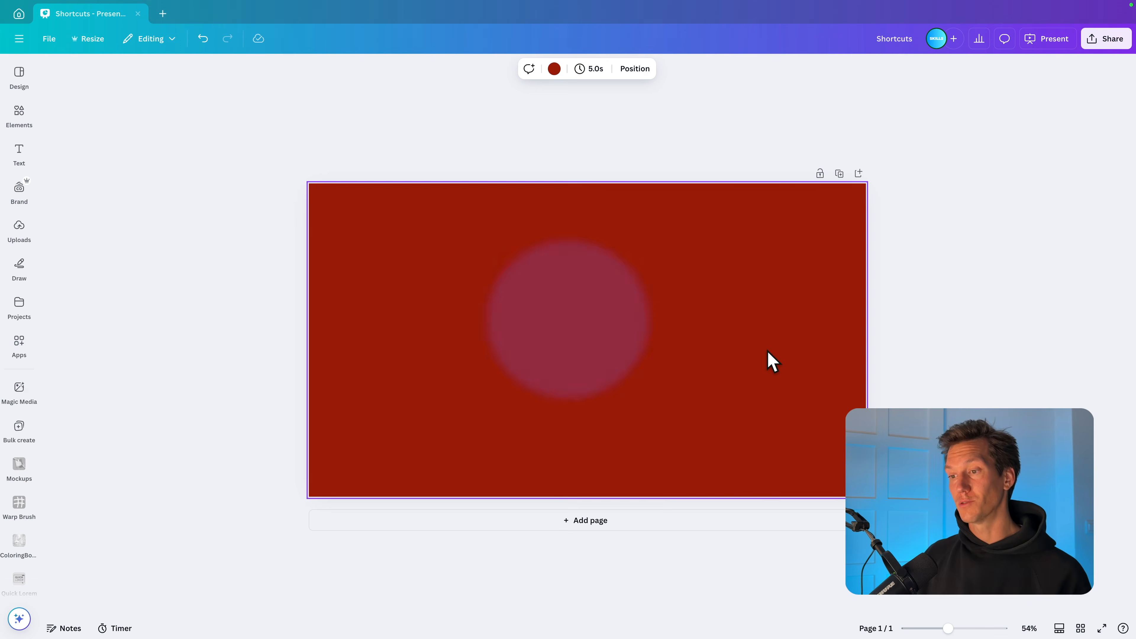
Step: Zoom the page view to 62% and on to 200%
{"action": "mouse_move", "coordinate": [949, 629]}
{"action": "left_mouse_down"}
{"action": "mouse_move", "coordinate": [962, 629]}
{"action": "mouse_move", "coordinate": [952, 629]}
{"action": "left_mouse_up"}
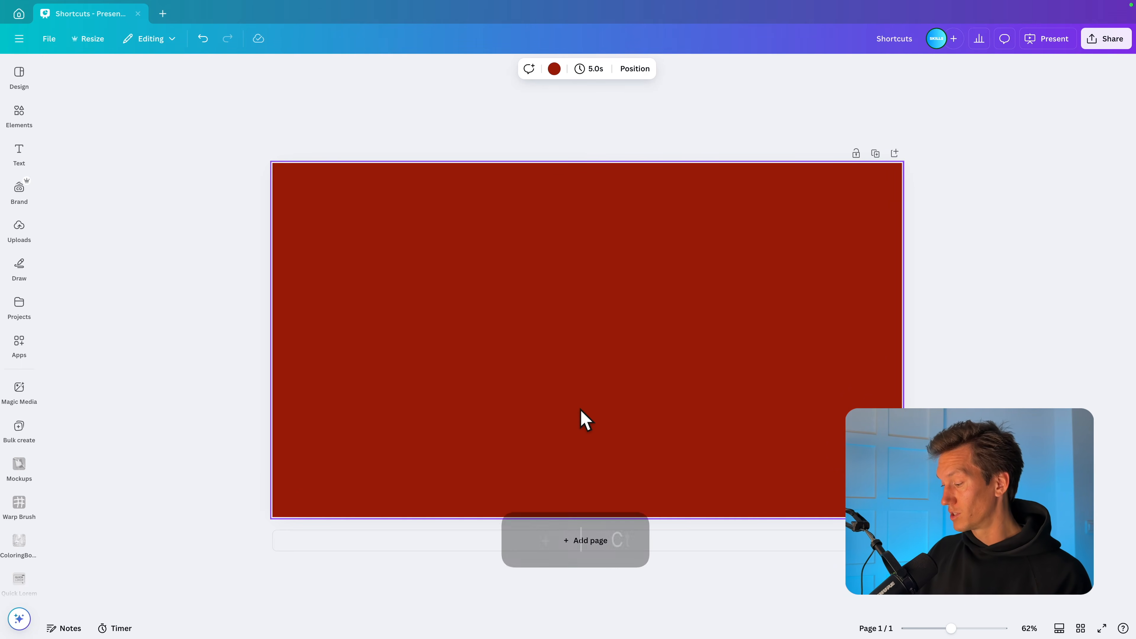
{"action": "key", "text": "ctrl+plus"}
{"action": "key", "text": "ctrl+plus"}
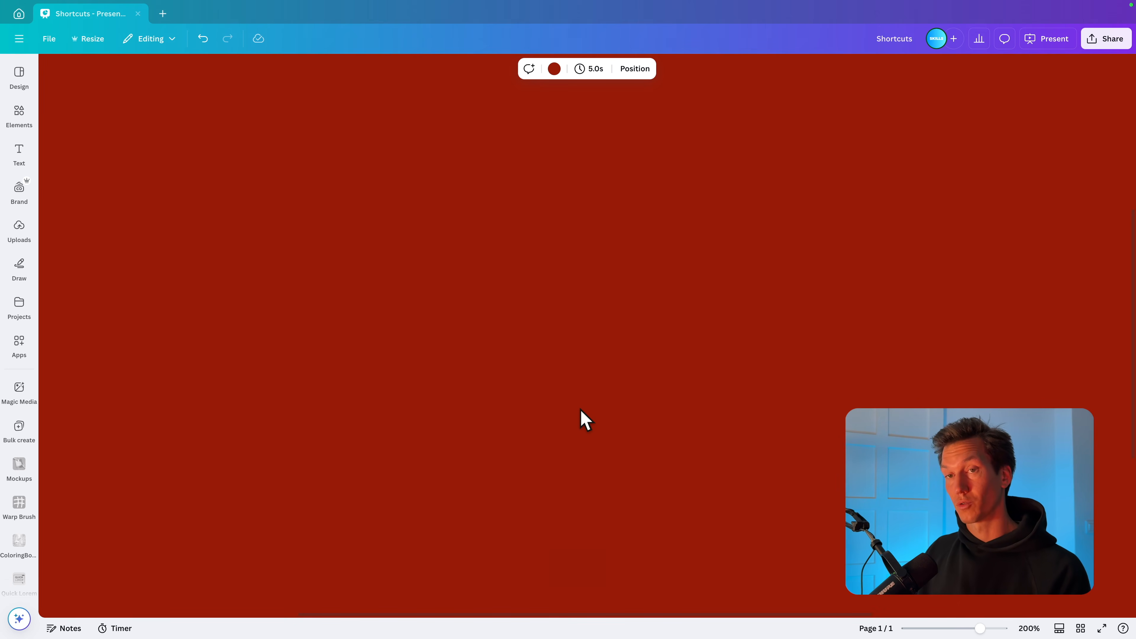
Step: Zoom the page view out to 25% and reset the zoom to its default
{"action": "key", "text": "ctrl+minus"}
{"action": "key", "text": "ctrl+minus"}
{"action": "key", "text": "ctrl+minus"}
{"action": "key", "text": "ctrl+minus"}
{"action": "key", "text": "ctrl+minus"}
{"action": "key", "text": "ctrl+minus"}
{"action": "key", "text": "ctrl+minus"}
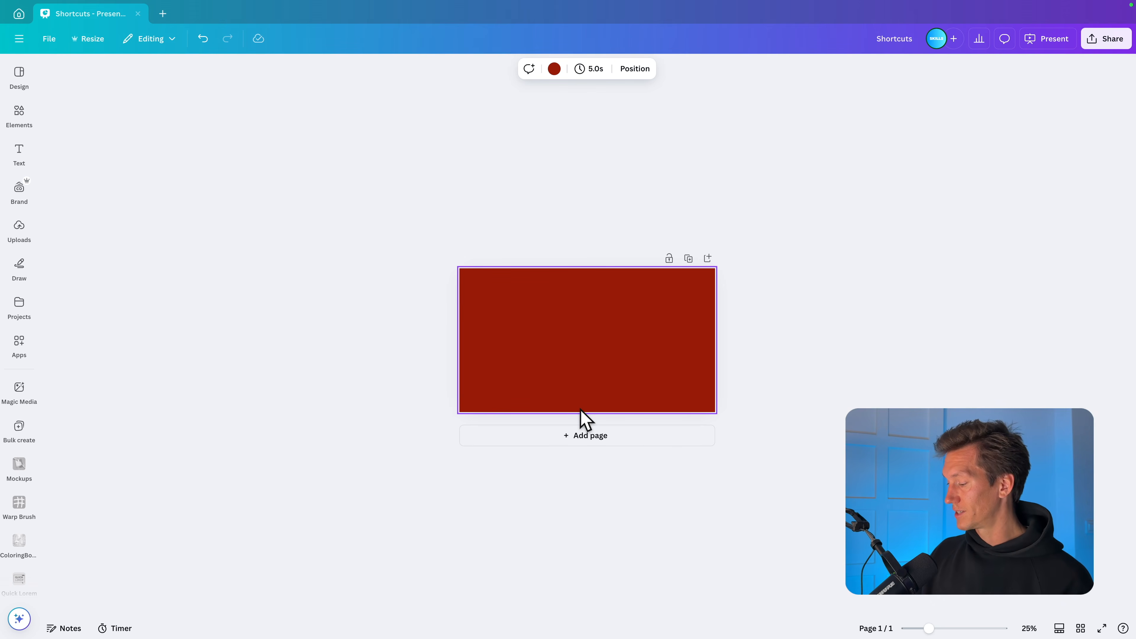
{"action": "key", "text": "ctrl+0"}
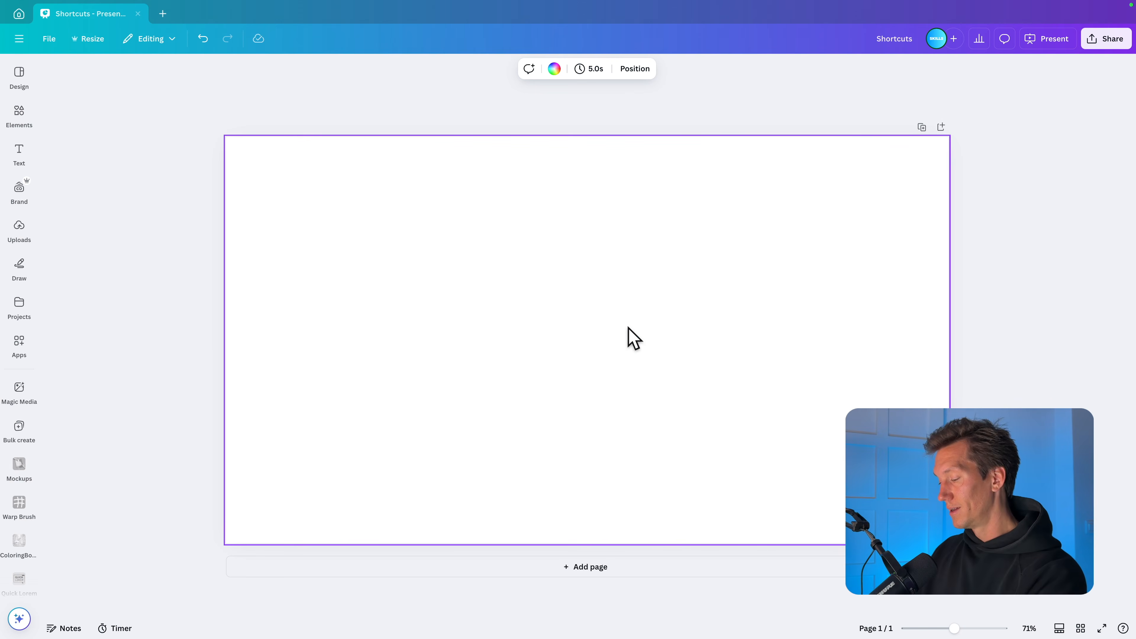
Step: Add a text box to the blank page reading "This is my webpage."
{"action": "key", "text": "t"}
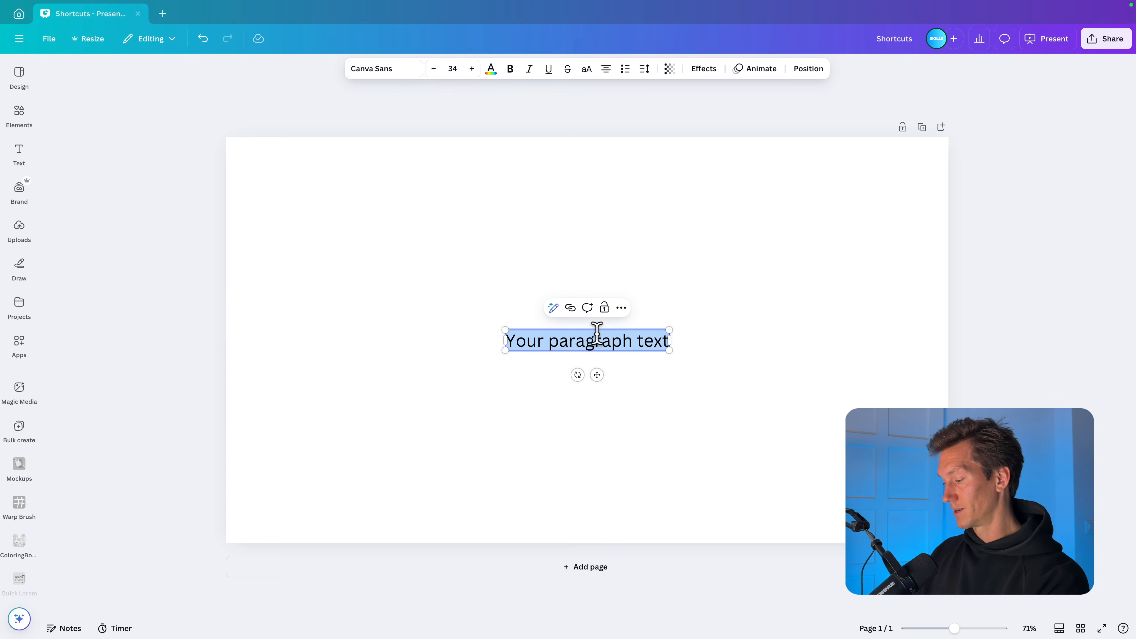
{"action": "type", "text": "This is myt"}
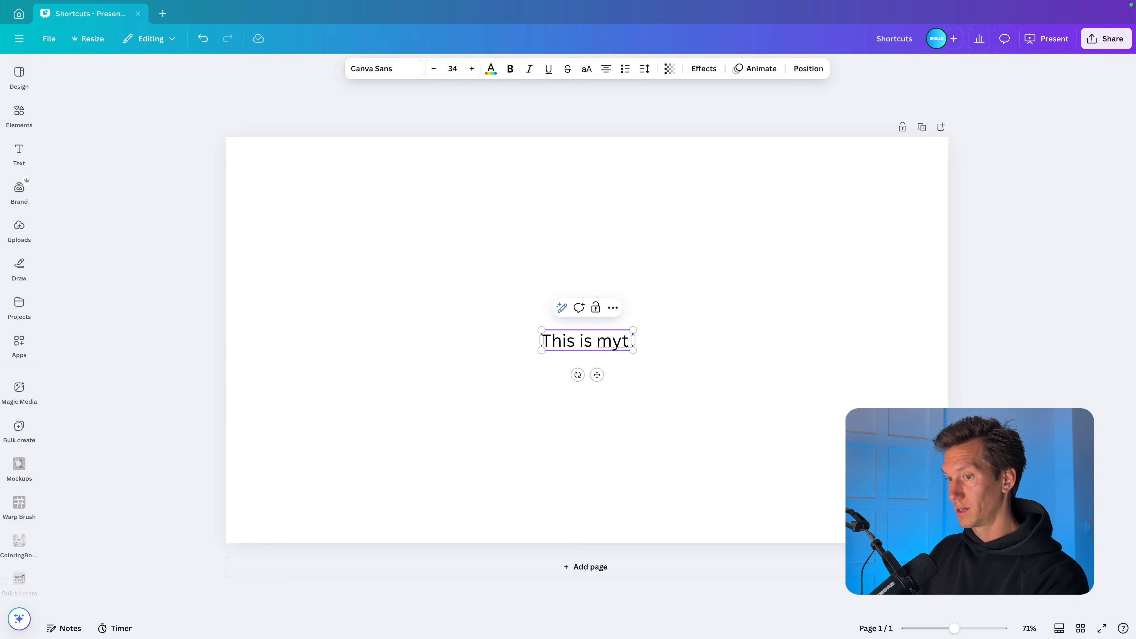
{"action": "key", "text": "BackSpace"}
{"action": "type", "text": "webpage."}
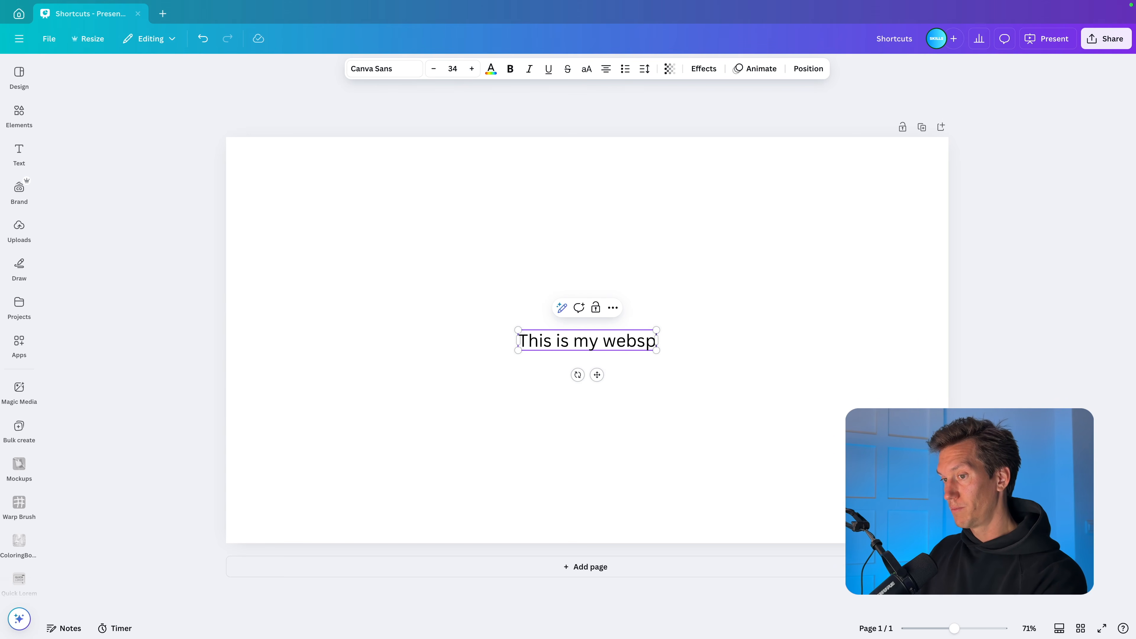
{"action": "left_click", "coordinate": [829, 390]}
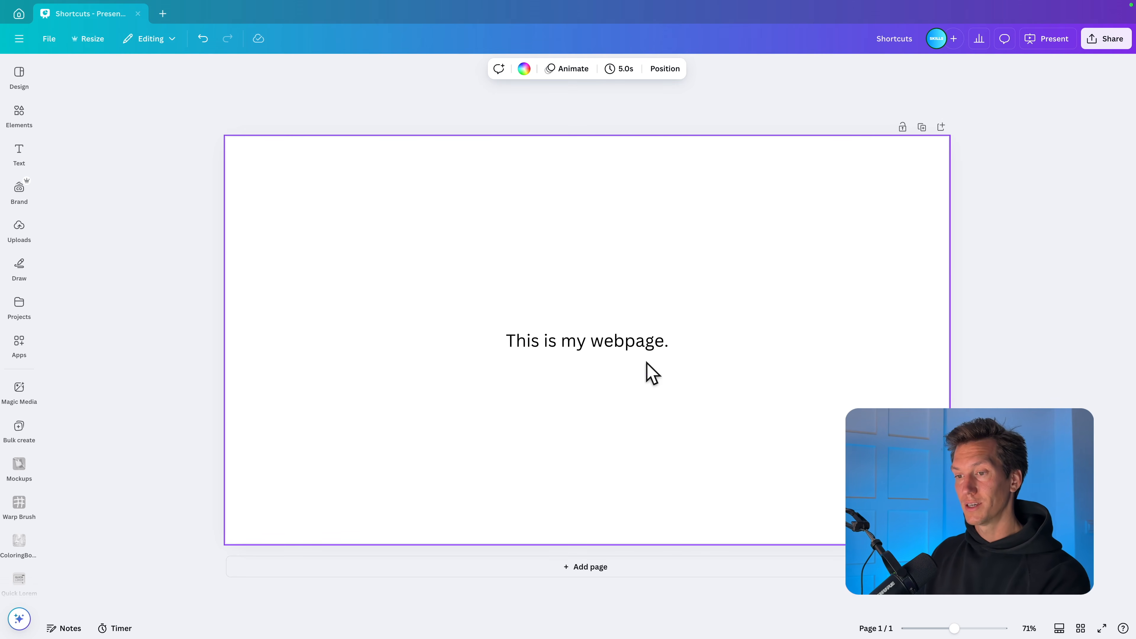
{"action": "left_click", "coordinate": [629, 340]}
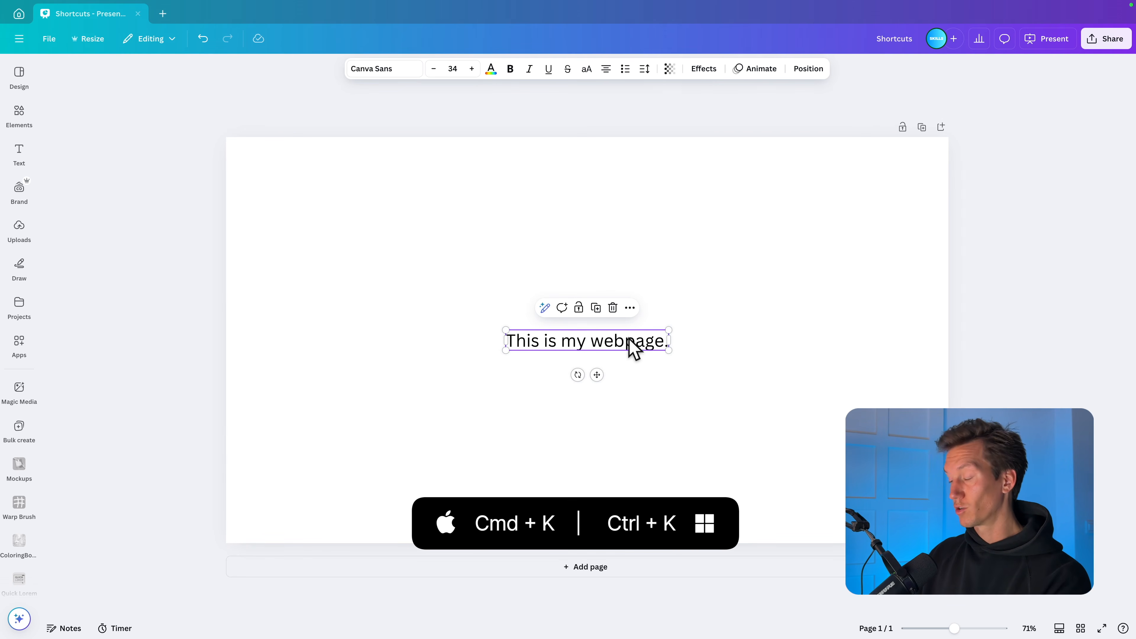
{"action": "key", "text": "ctrl+k"}
{"action": "left_click", "coordinate": [555, 444]}
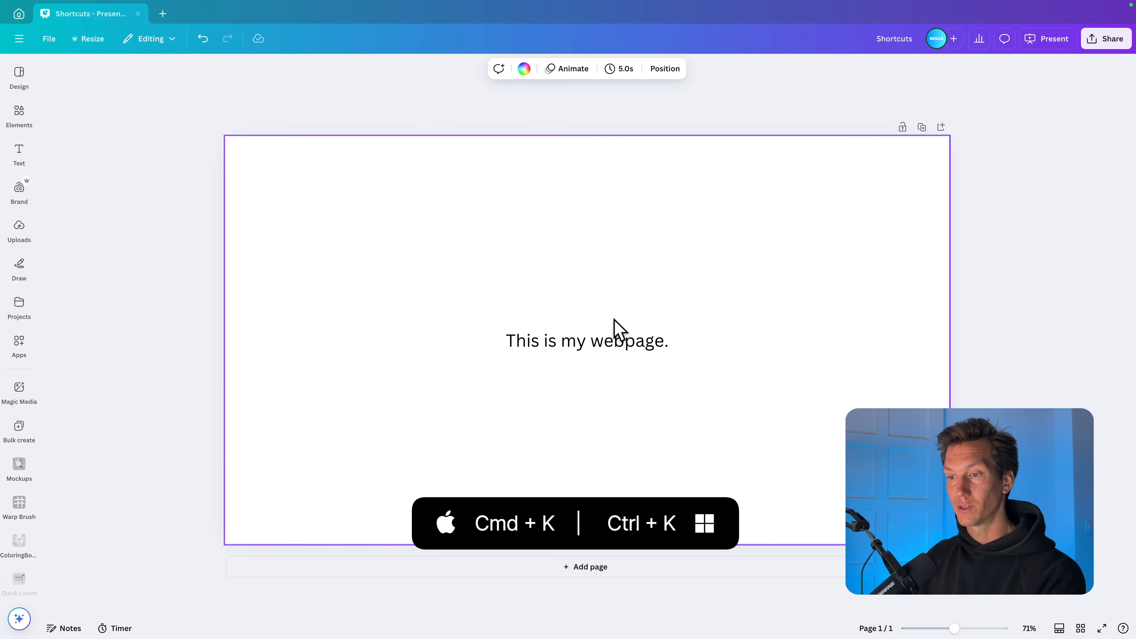
{"action": "left_click", "coordinate": [626, 342]}
{"action": "left_click", "coordinate": [630, 307]}
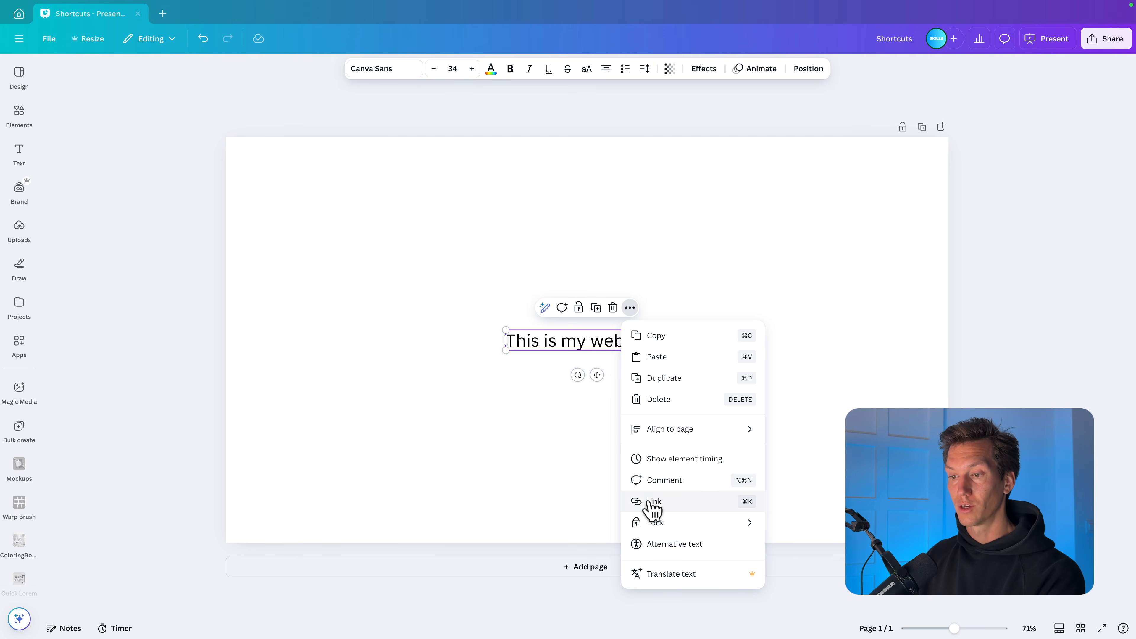
{"action": "left_click", "coordinate": [563, 444]}
{"action": "left_click", "coordinate": [602, 353]}
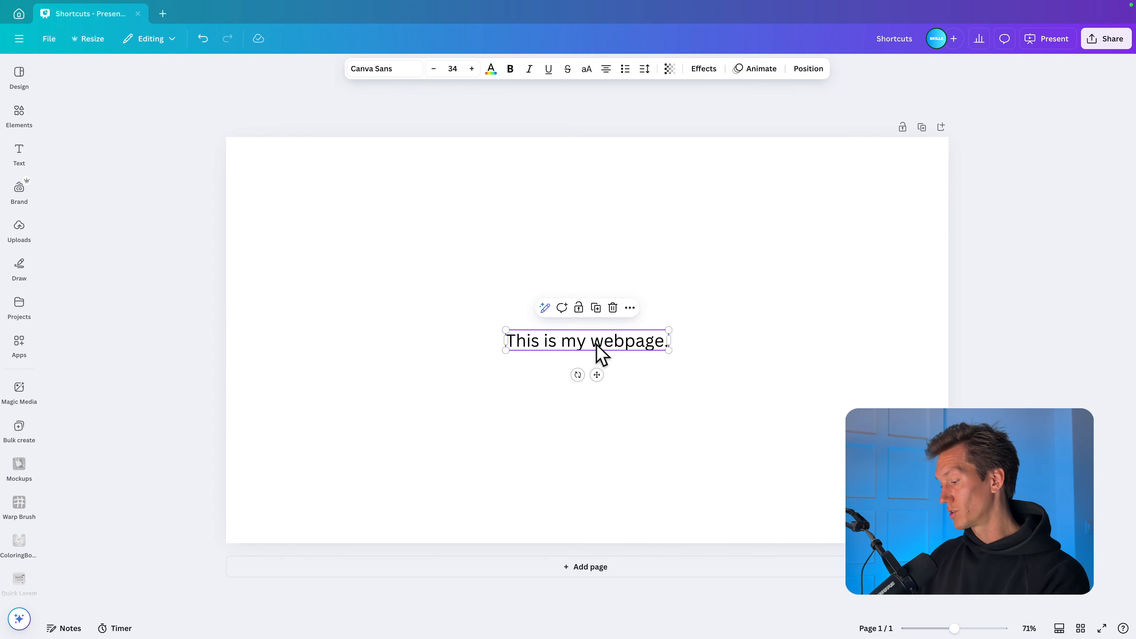
{"action": "key", "text": "ctrl+k"}
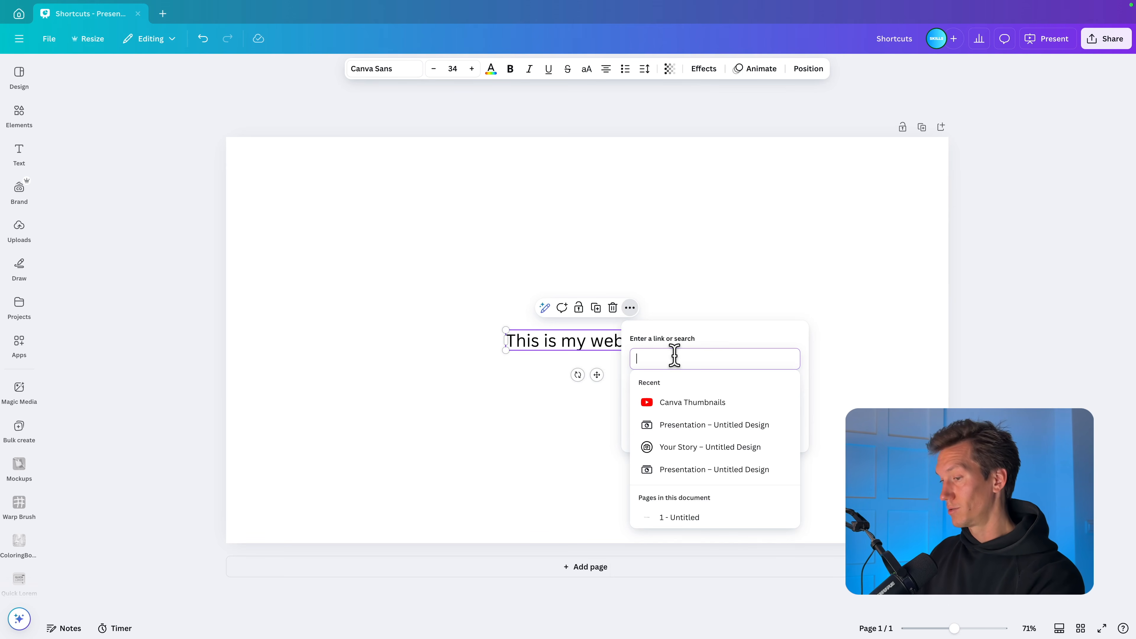
{"action": "type", "text": "youtube."}
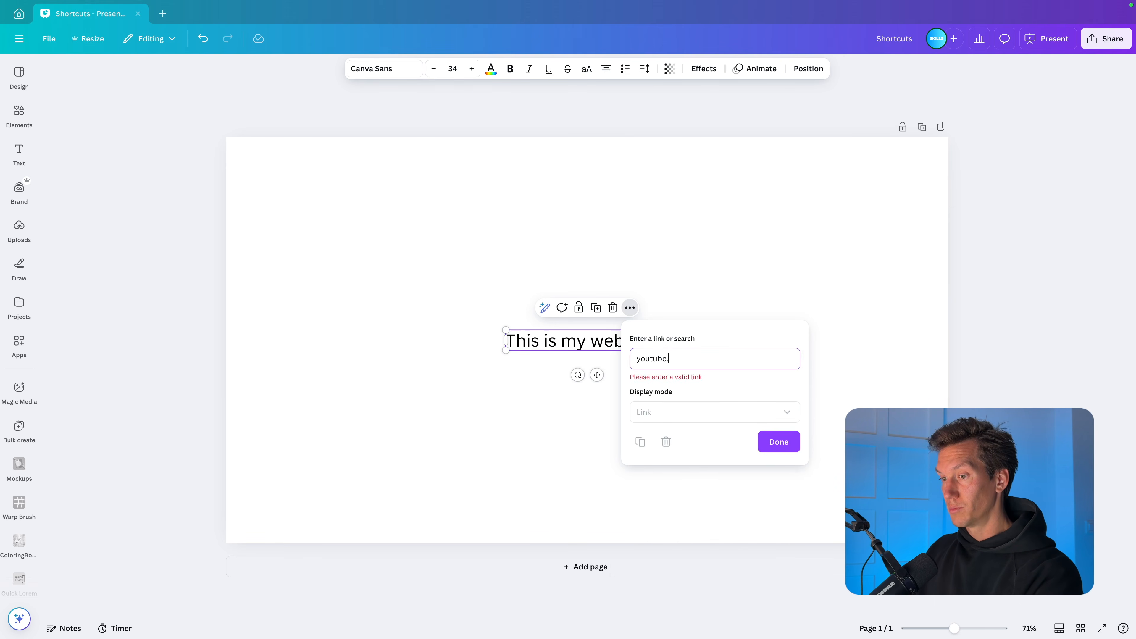
{"action": "type", "text": "com/@"}
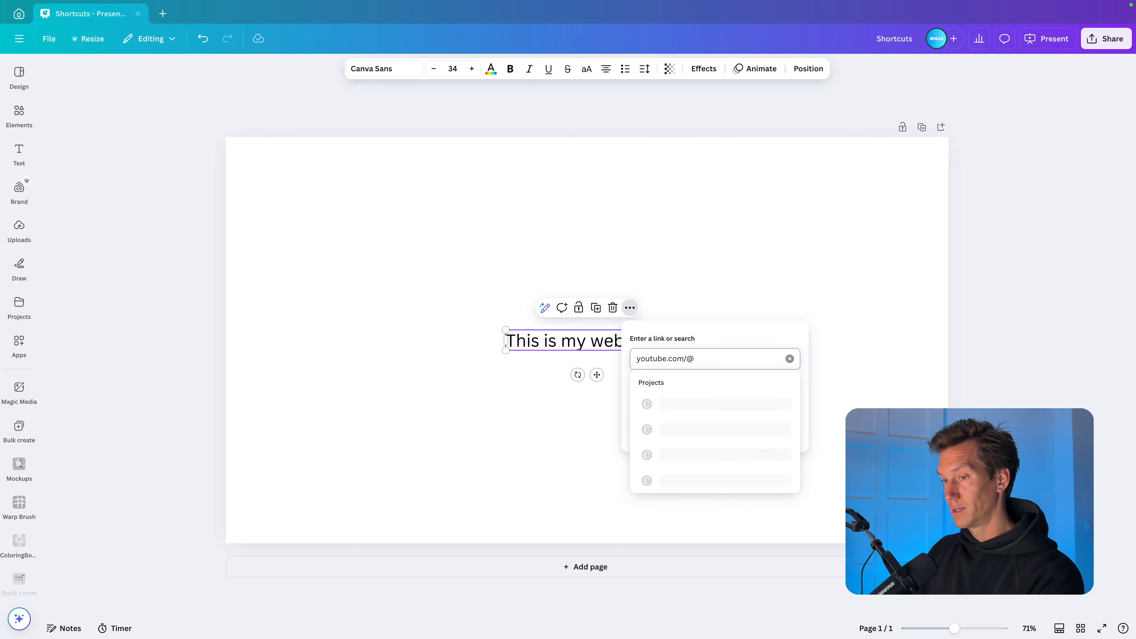
{"action": "type", "text": "slideskills"}
{"action": "key", "text": "Return"}
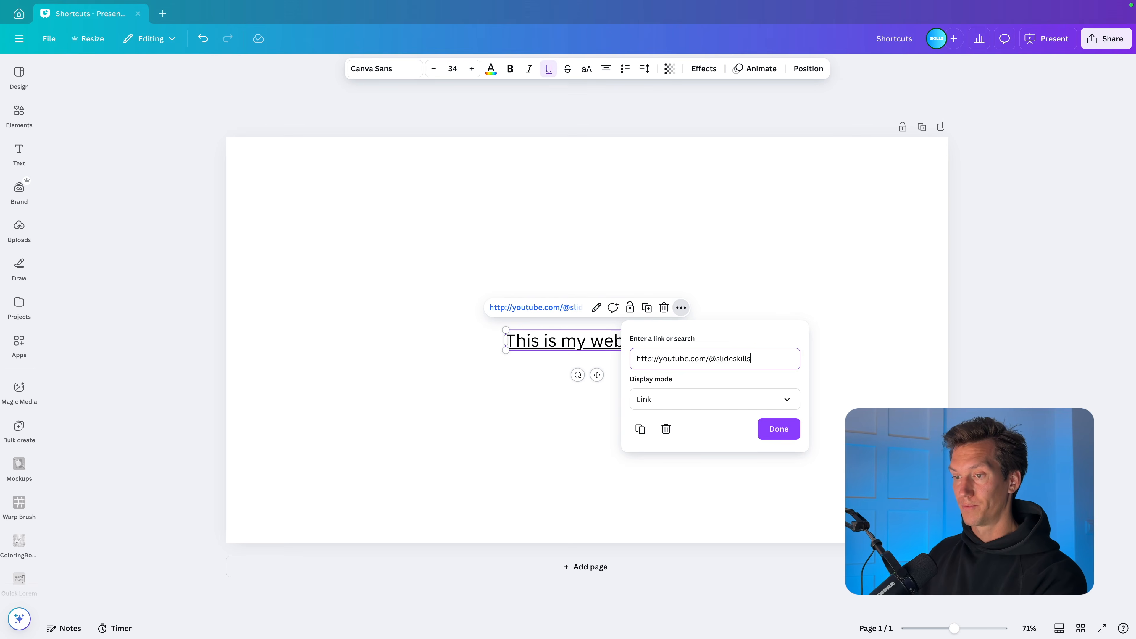
{"action": "left_click", "coordinate": [780, 430]}
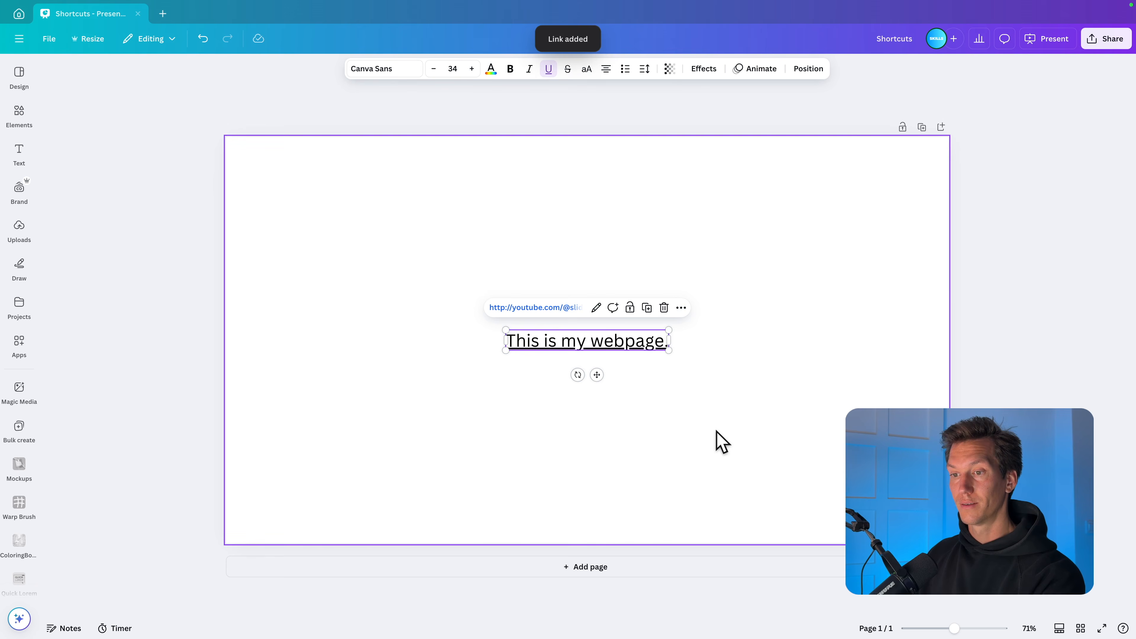
{"action": "left_click", "coordinate": [718, 441]}
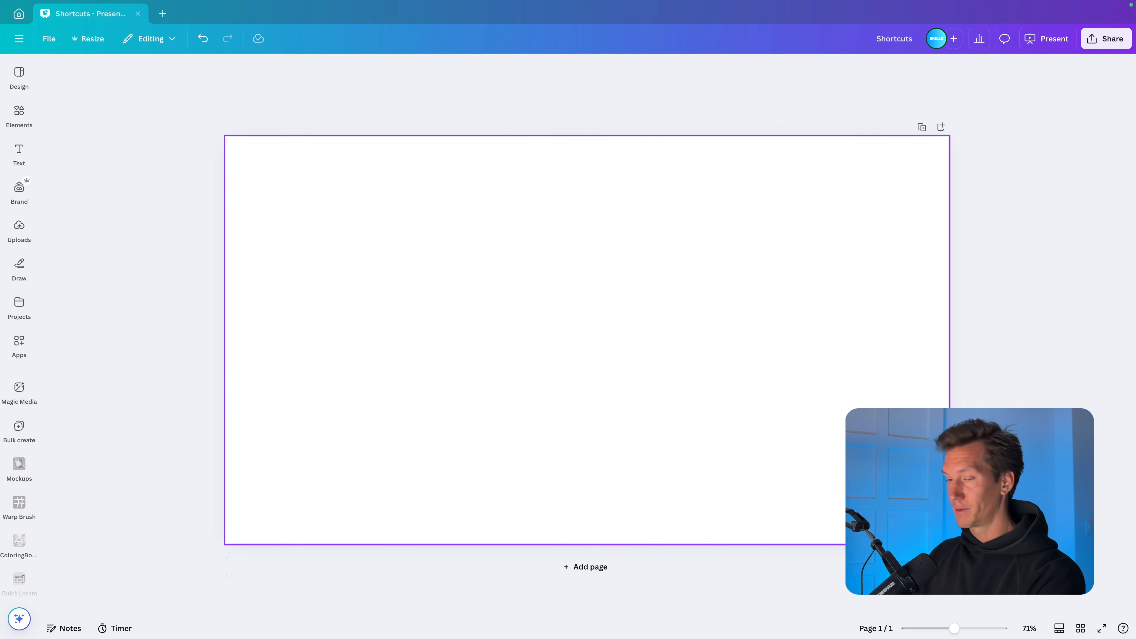
Step: Add a text box to the blank page reading "Keyword"
{"action": "type", "text": "tKeyword"}
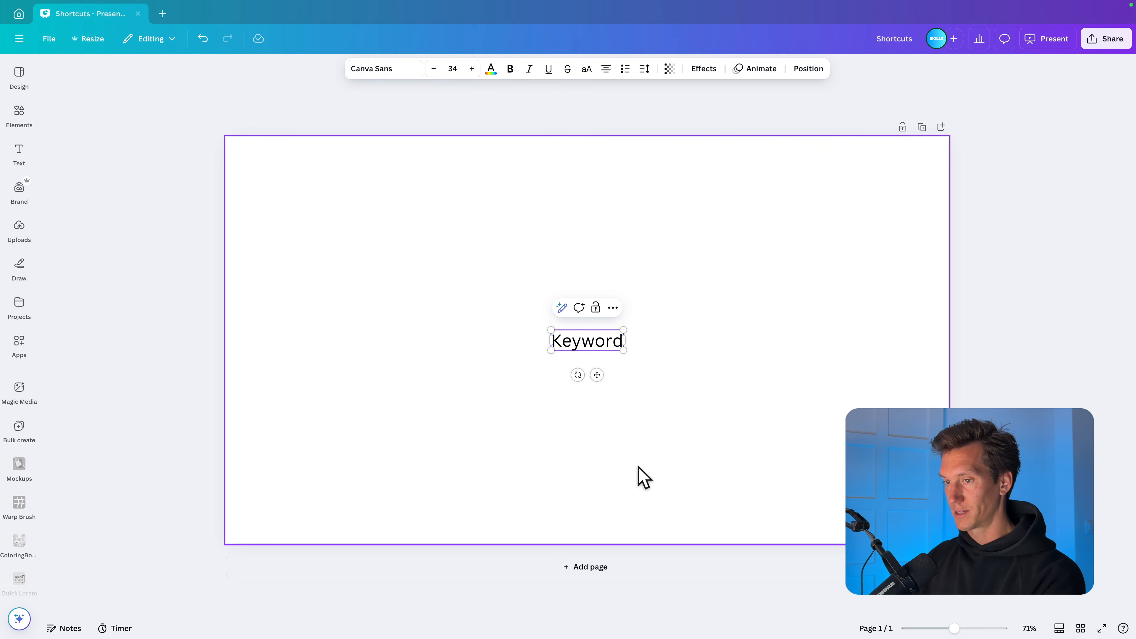
{"action": "left_click", "coordinate": [753, 421]}
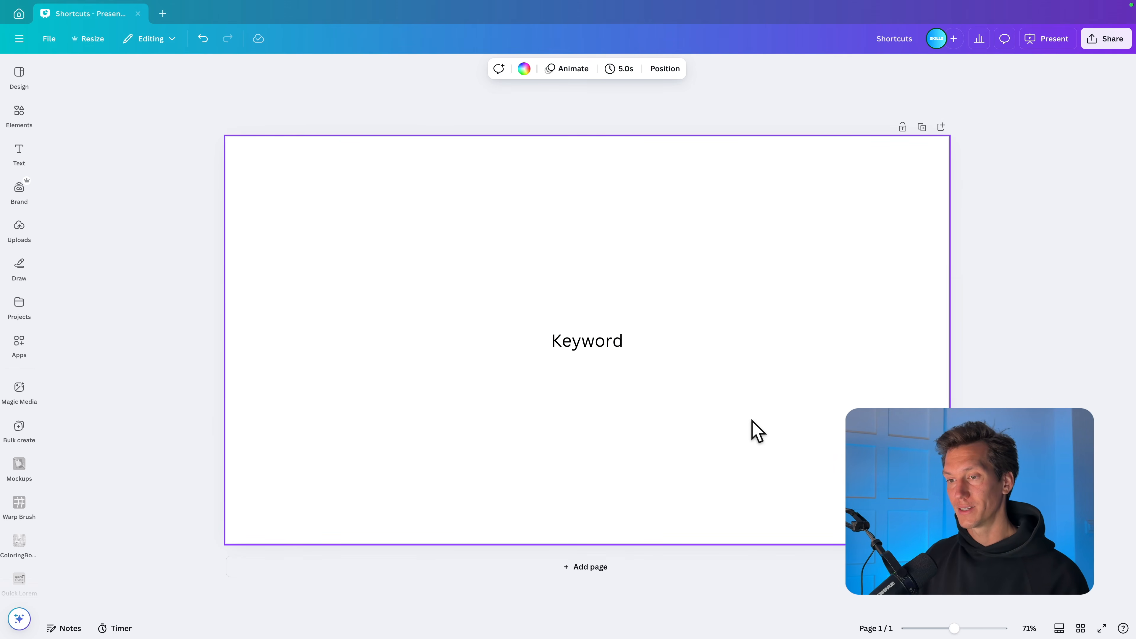
Step: Format the "Keyword" text as bold, underlined and italic
{"action": "left_click", "coordinate": [594, 347]}
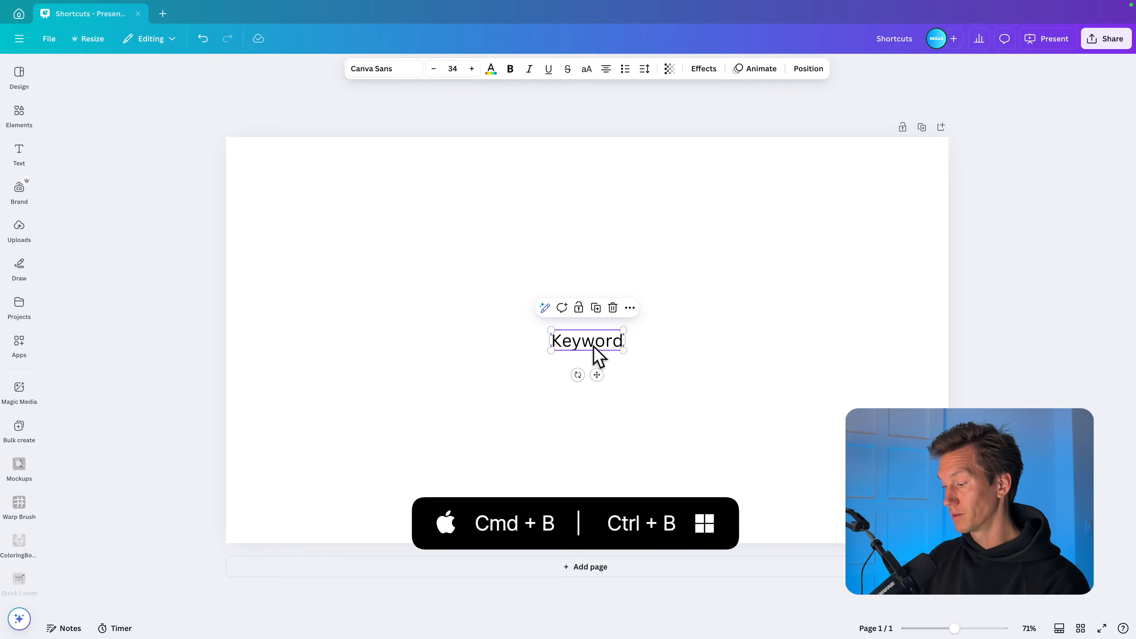
{"action": "key", "text": "ctrl+b"}
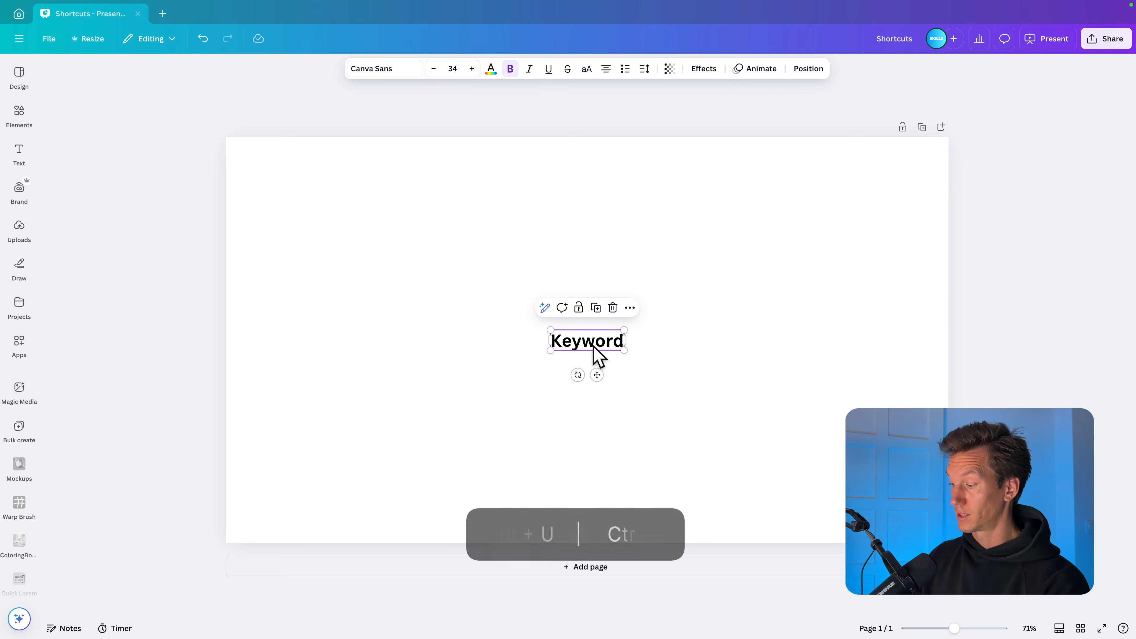
{"action": "key", "text": "ctrl+u"}
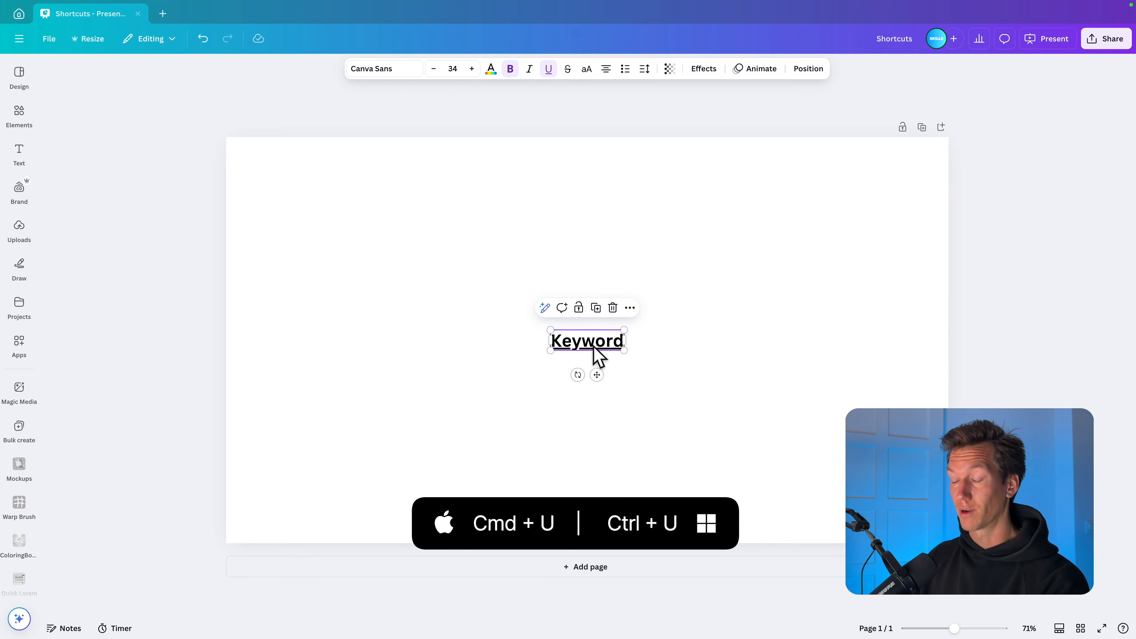
{"action": "key", "text": "ctrl+i"}
{"action": "left_click", "coordinate": [763, 358]}
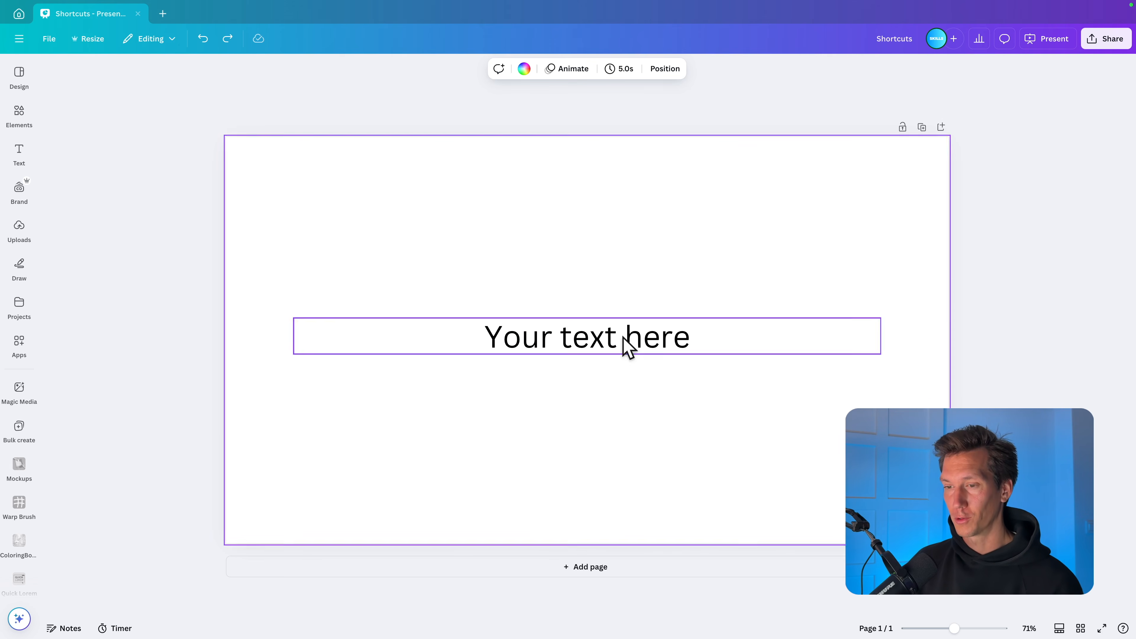
Step: Switch the "Your text here" text to uppercase and back to its original case
{"action": "left_click", "coordinate": [640, 351]}
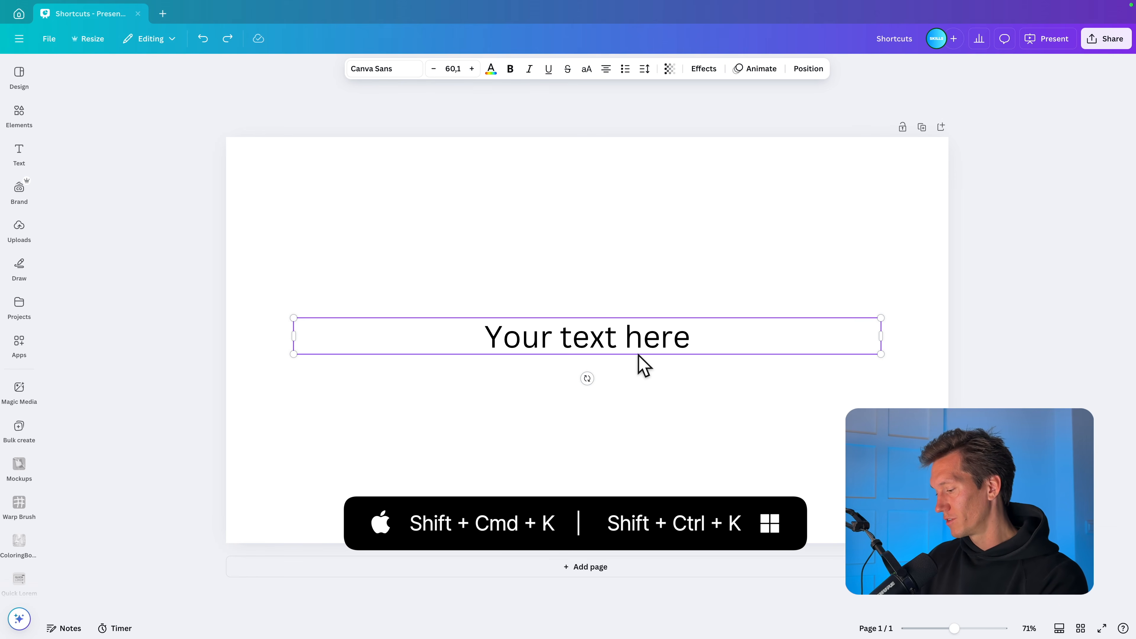
{"action": "key", "text": "ctrl+shift+k"}
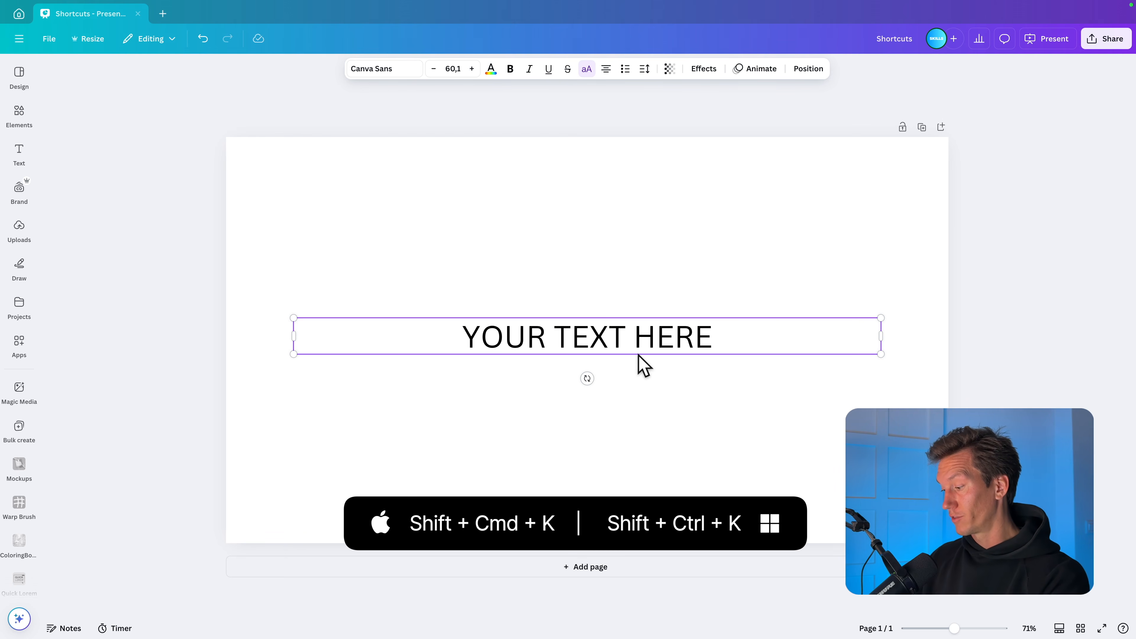
{"action": "key", "text": "ctrl+shift+k"}
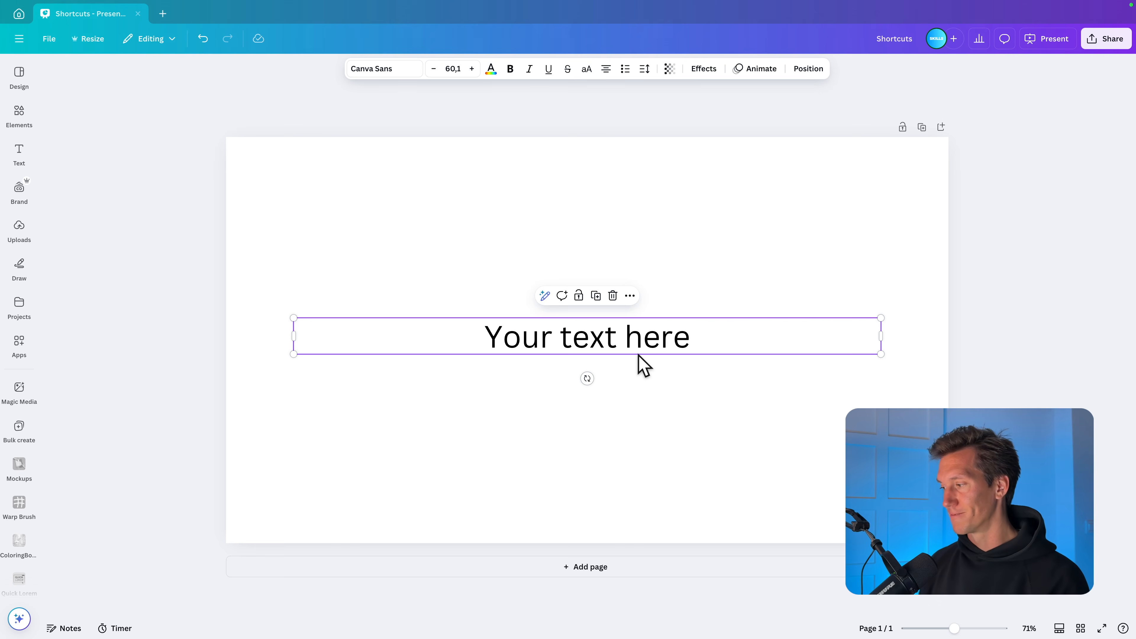
Step: Duplicate the "Your text here" text box and place the two boxes one above the other with a gap between them
{"action": "mouse_move", "coordinate": [661, 354]}
{"action": "left_mouse_down"}
{"action": "mouse_move", "coordinate": [662, 256]}
{"action": "mouse_move", "coordinate": [655, 361]}
{"action": "left_mouse_up"}
{"action": "left_click", "coordinate": [662, 245], "text": "shift"}
{"action": "left_click_drag", "start_coordinate": [661, 245], "coordinate": [661, 271]}
{"action": "left_click", "coordinate": [661, 188]}
Step: Make the upper "Your text here" text bold and colour it red from the Sunset Theme palette
{"action": "left_click", "coordinate": [661, 263]}
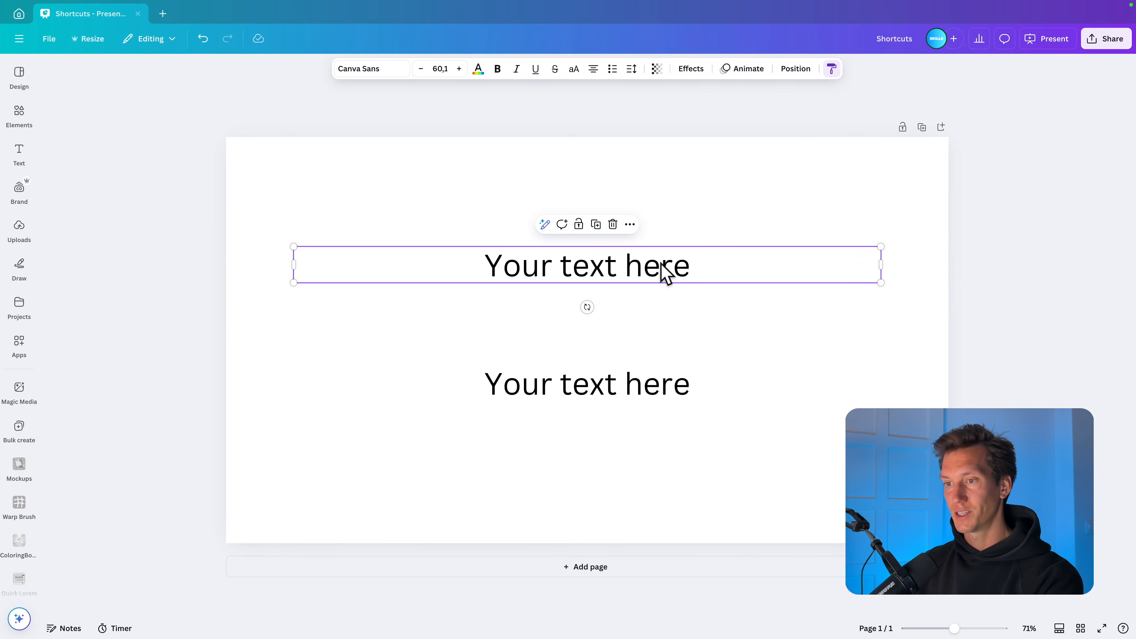
{"action": "key", "text": "ctrl+b"}
{"action": "left_click", "coordinate": [478, 69]}
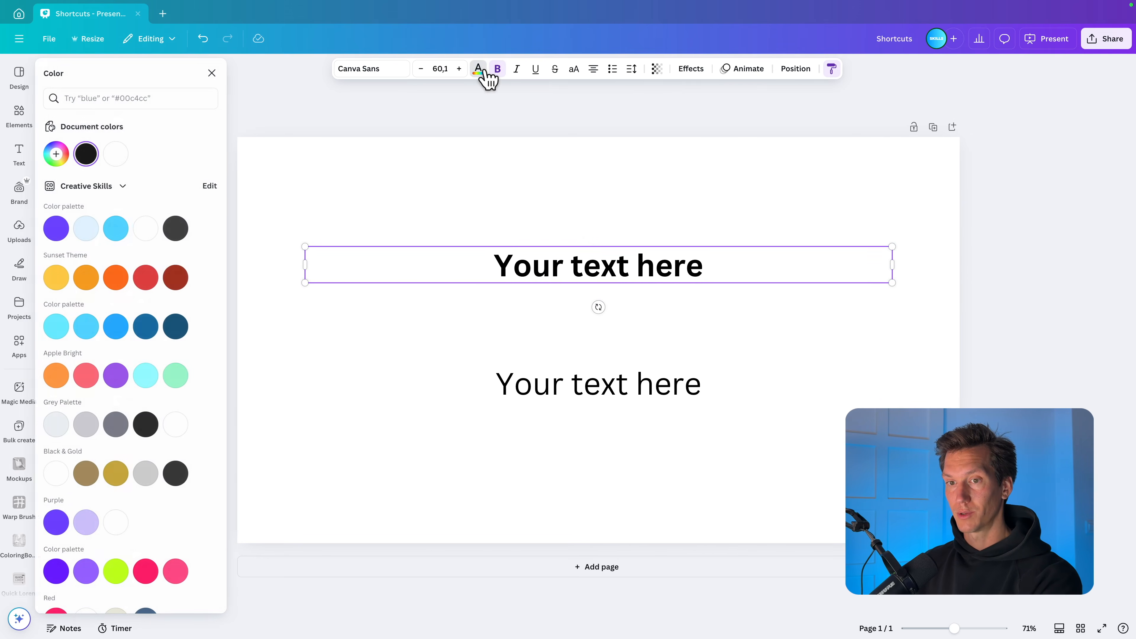
{"action": "left_click", "coordinate": [149, 277]}
{"action": "left_click", "coordinate": [421, 200]}
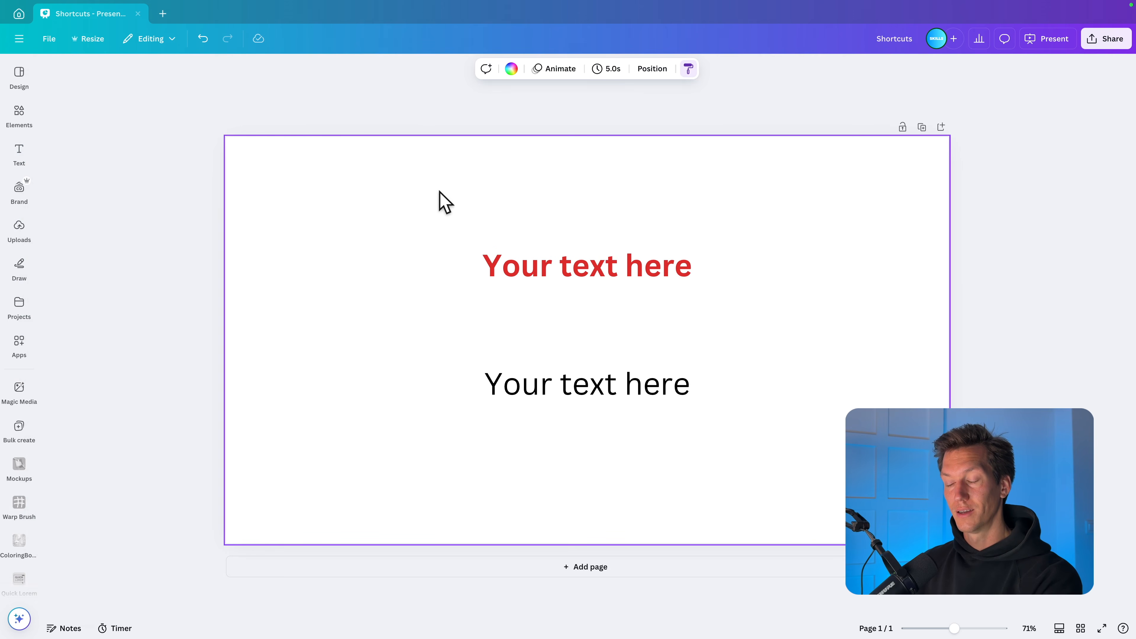
Step: Copy the style of the upper red text and apply it to the lower "Your text here" text
{"action": "left_click", "coordinate": [568, 268]}
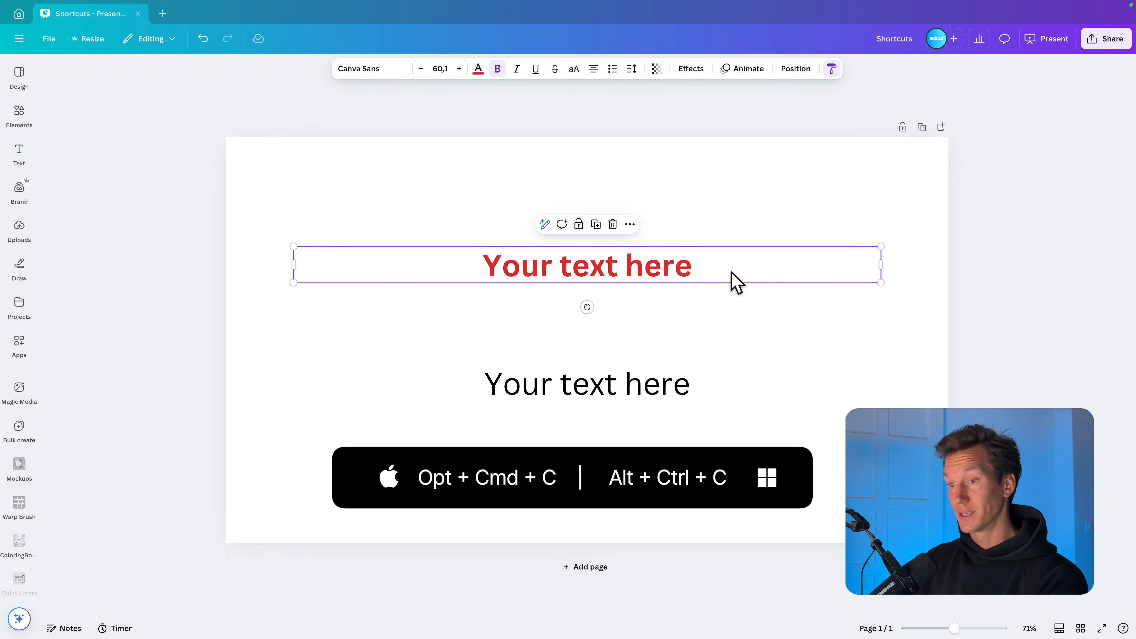
{"action": "key", "text": "alt+super+c"}
{"action": "left_click", "coordinate": [665, 387]}
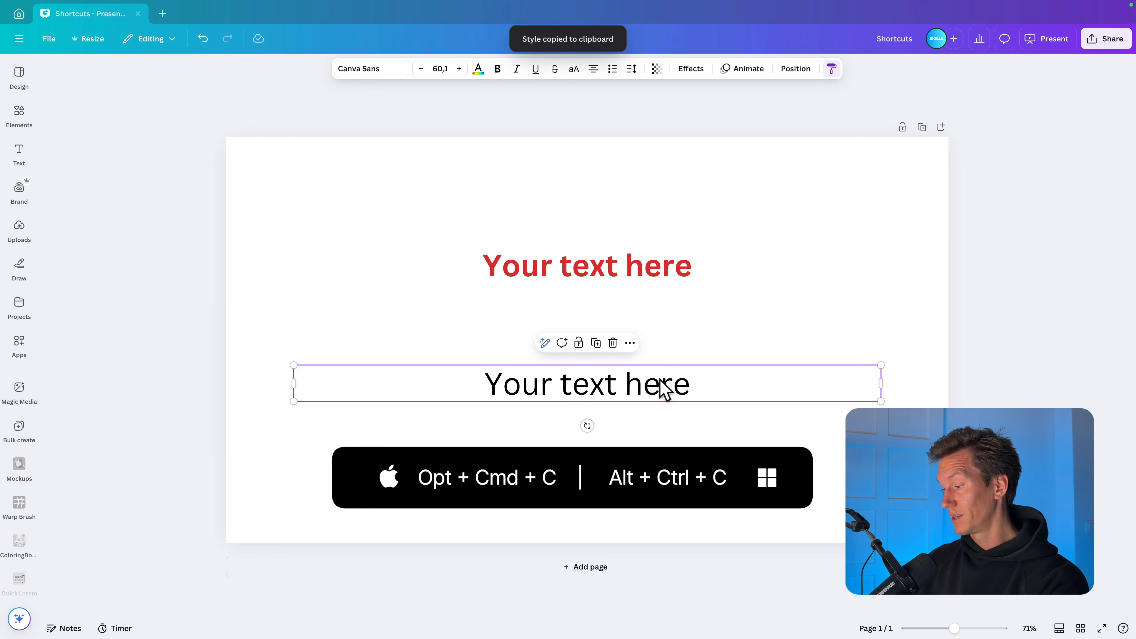
{"action": "key", "text": "alt+super+v"}
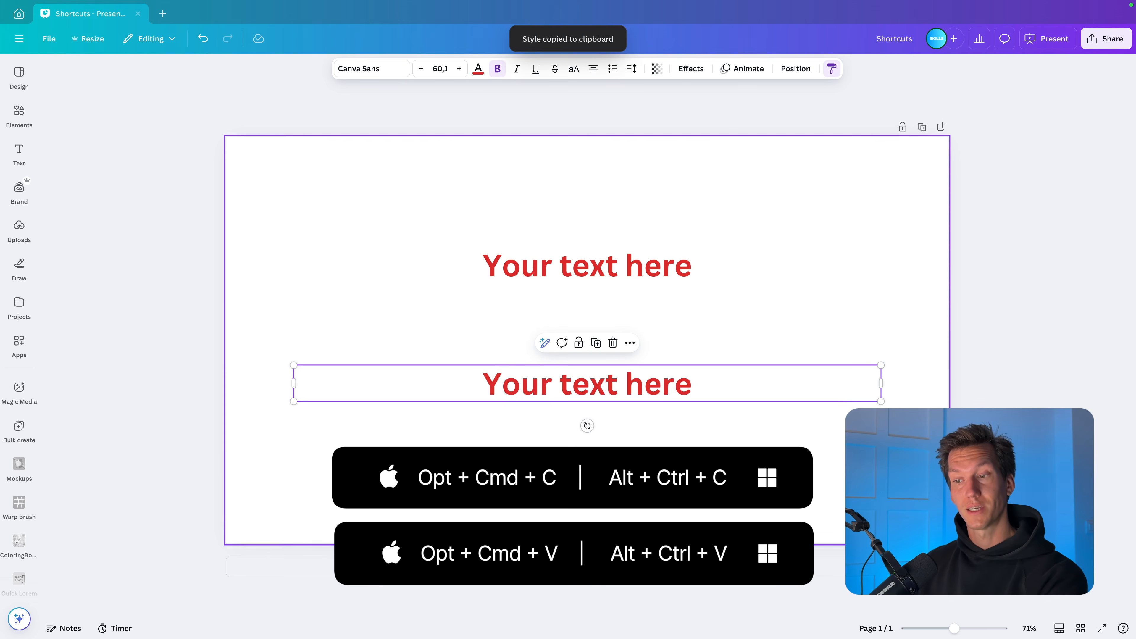
{"action": "key", "text": "Escape"}
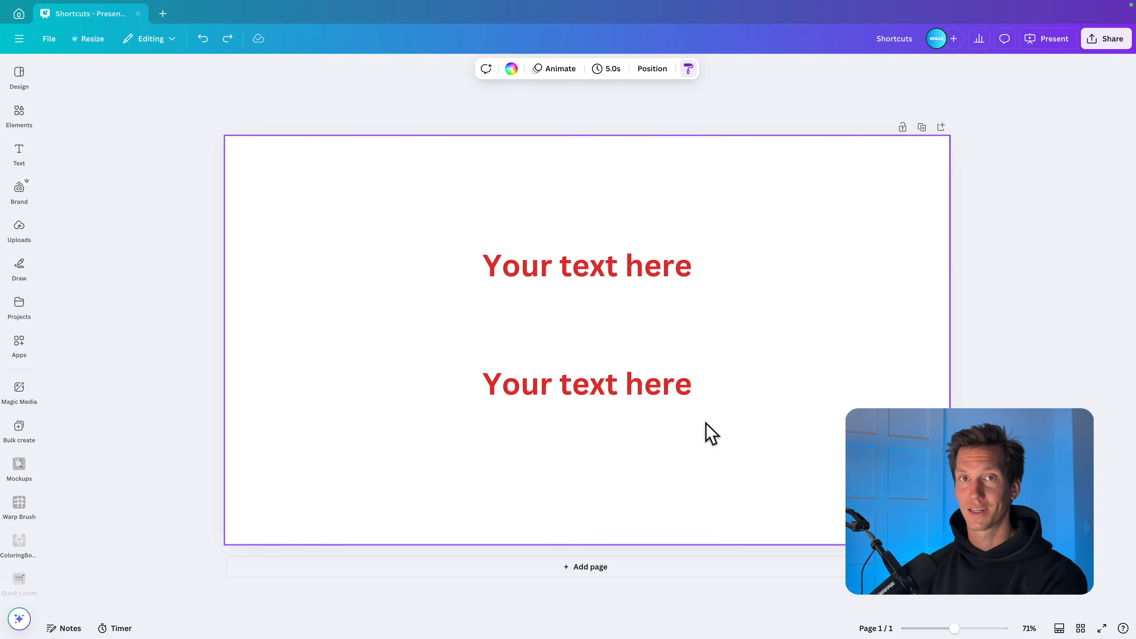
Step: Increase the lower text's font size to 65.1 and further to 78.1
{"action": "left_click", "coordinate": [628, 384]}
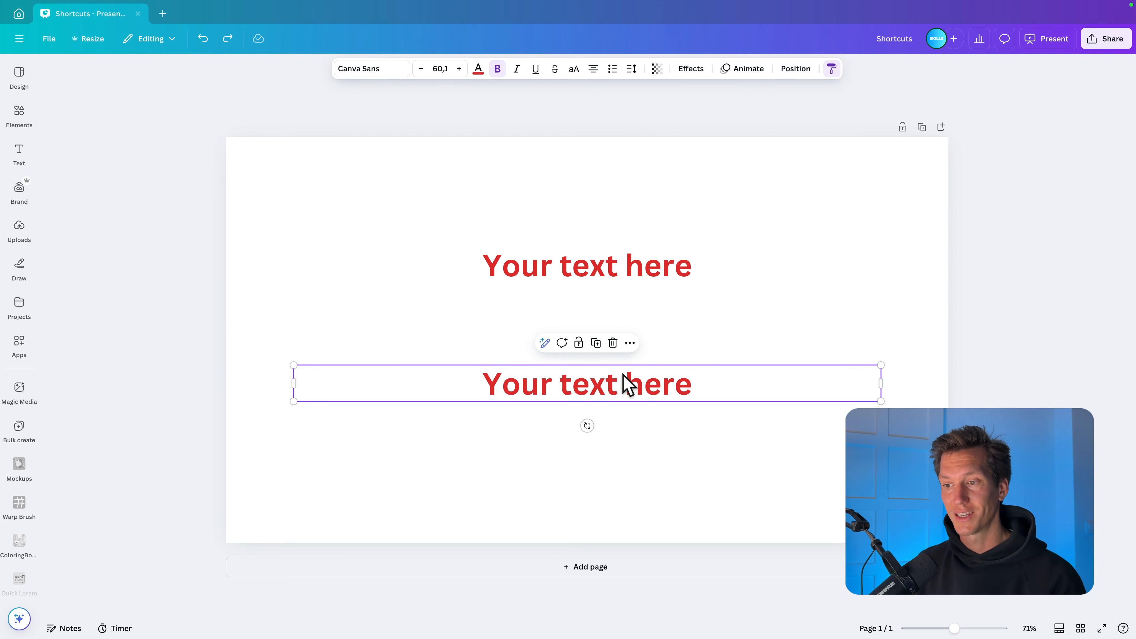
{"action": "left_click", "coordinate": [459, 68]}
{"action": "left_click", "coordinate": [459, 68]}
{"action": "left_click", "coordinate": [459, 68]}
{"action": "left_click", "coordinate": [459, 68]}
{"action": "left_click", "coordinate": [459, 68]}
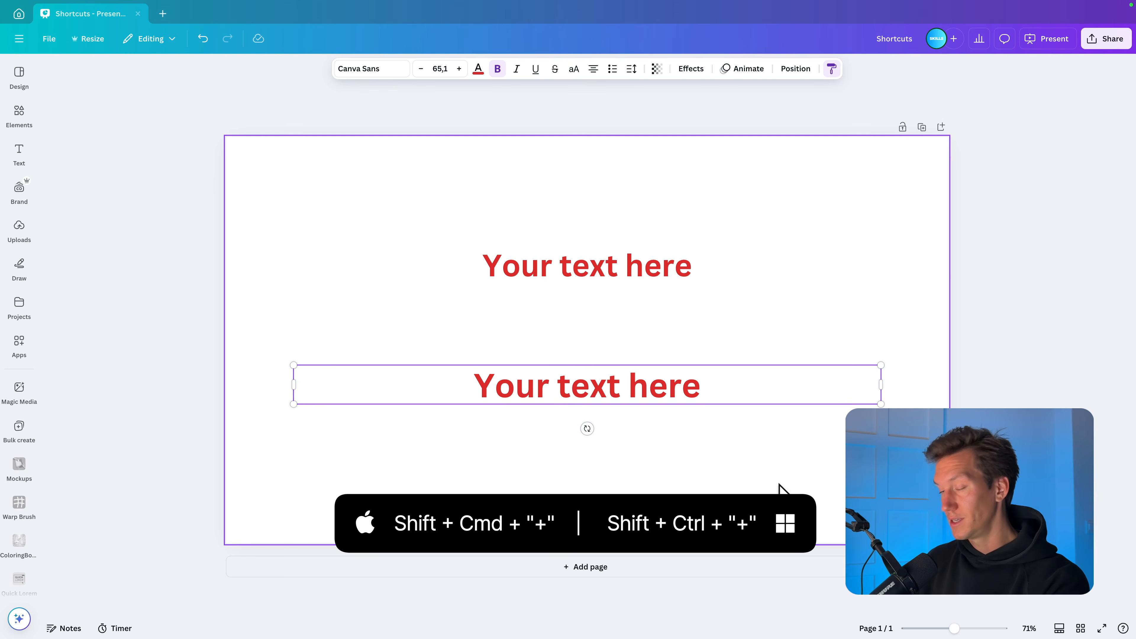
{"action": "key", "text": "ctrl+shift+plus"}
{"action": "key", "text": "ctrl+shift+plus"}
{"action": "key", "text": "ctrl+shift+plus"}
{"action": "key", "text": "ctrl+shift+plus"}
{"action": "key", "text": "ctrl+shift+plus"}
{"action": "key", "text": "ctrl+shift+plus"}
{"action": "key", "text": "ctrl+shift+plus"}
{"action": "key", "text": "ctrl+shift+plus"}
{"action": "key", "text": "ctrl+shift+plus"}
{"action": "key", "text": "ctrl+shift+plus"}
{"action": "key", "text": "ctrl+shift+plus"}
{"action": "key", "text": "ctrl+shift+plus"}
{"action": "key", "text": "ctrl+shift+plus"}
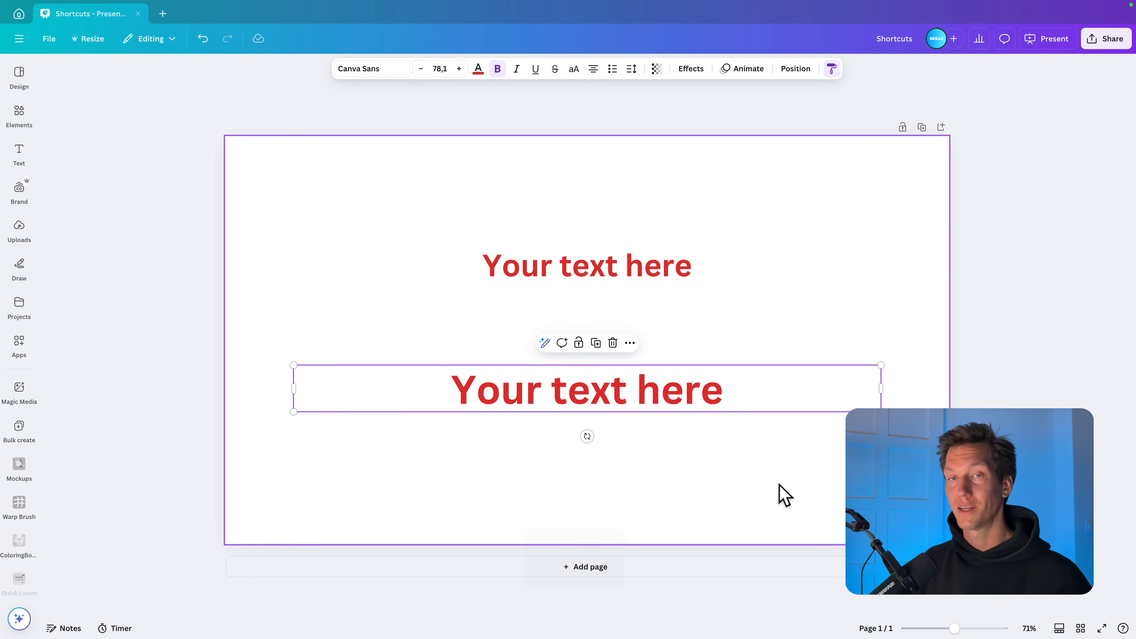
Step: Reduce the lower red text's font size to 76.1 and further to 65.1
{"action": "key", "text": "super+shift+minus"}
{"action": "key", "text": "super+shift+minus"}
{"action": "key", "text": "super+shift+minus"}
{"action": "key", "text": "super+shift+minus"}
{"action": "key", "text": "super+shift+minus"}
{"action": "key", "text": "super+shift+minus"}
{"action": "key", "text": "super+shift+minus"}
{"action": "key", "text": "super+shift+minus"}
{"action": "key", "text": "super+shift+minus"}
{"action": "key", "text": "super+shift+minus"}
{"action": "key", "text": "super+shift+minus"}
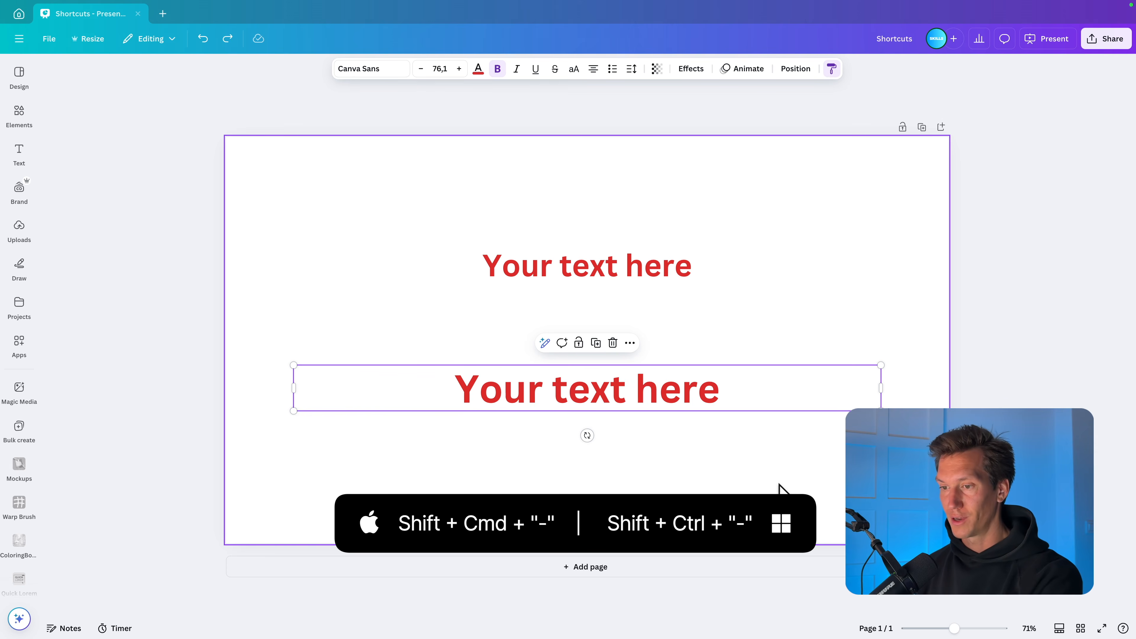
{"action": "key", "text": "super+shift+minus"}
{"action": "key", "text": "super+shift+minus"}
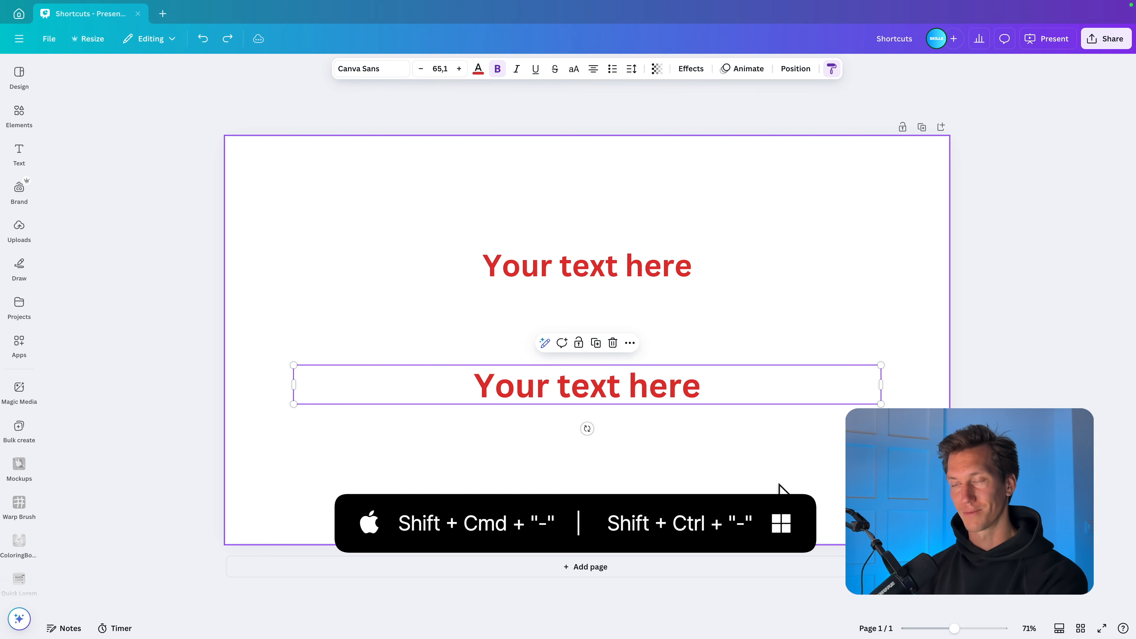
Step: Delete both red "Your text here" text boxes and add a new text box to the page
{"action": "left_click_drag", "start_coordinate": [527, 224], "coordinate": [526, 485]}
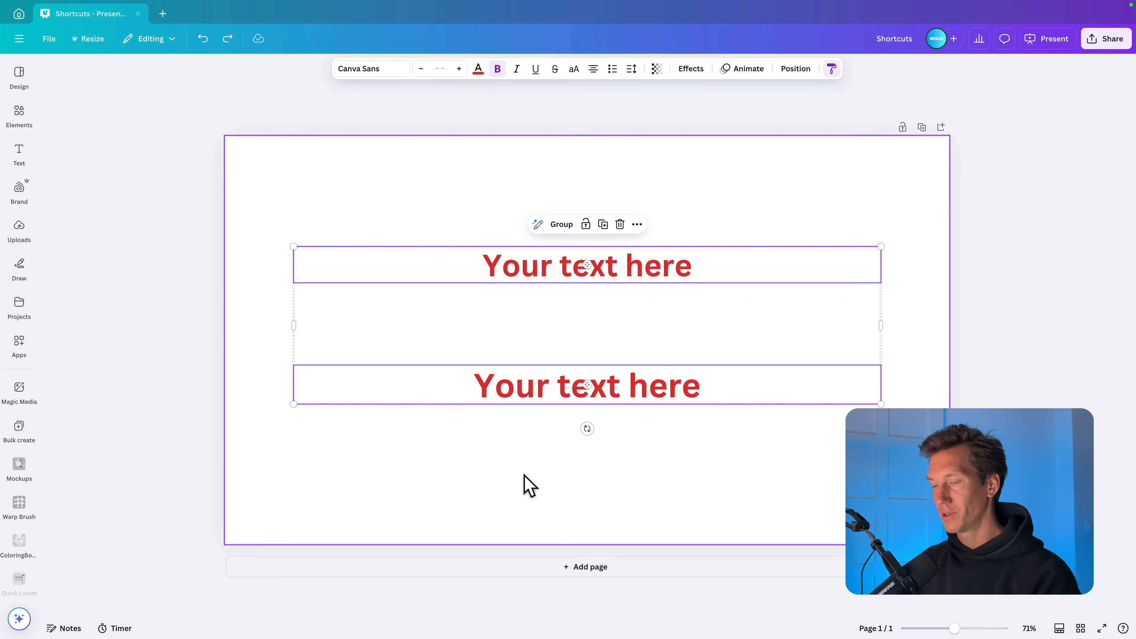
{"action": "key", "text": "Delete"}
{"action": "type", "text": "t"}
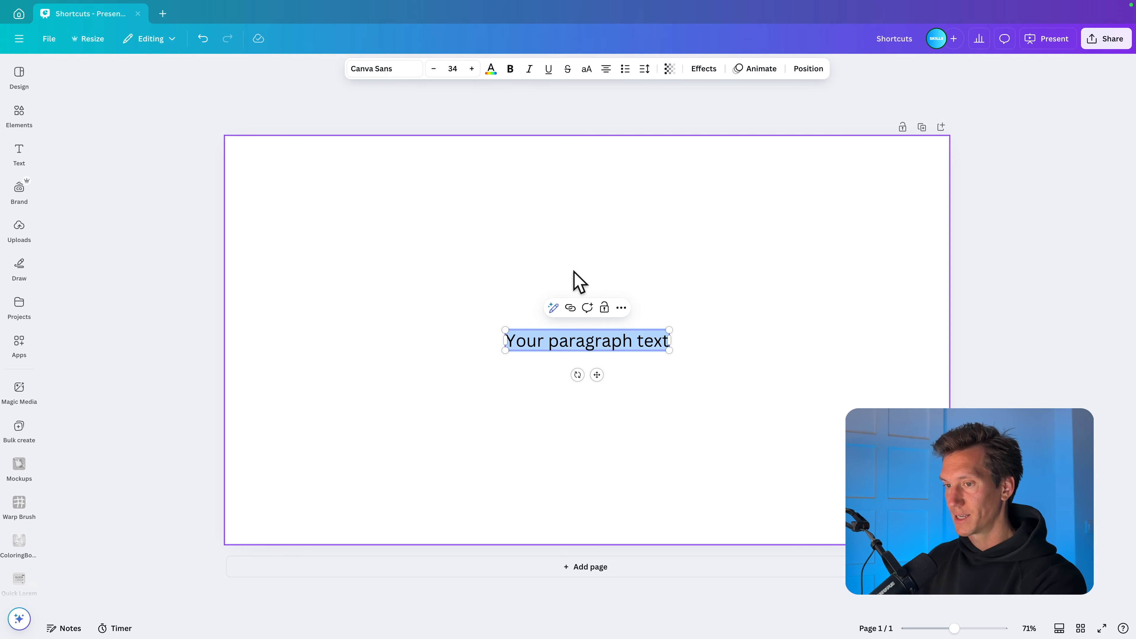
{"action": "type", "text": "Word"}
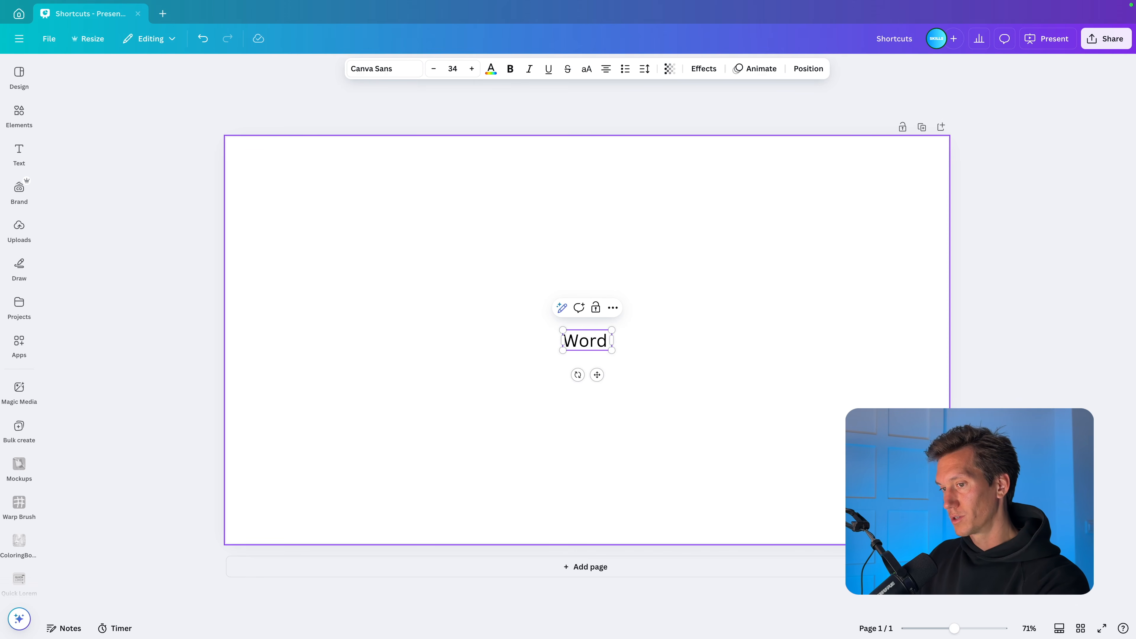
{"action": "type", "text": " one"}
Step: Fill the new text box with three lines reading "Word one", "word two" and "word three"
{"action": "key", "text": "Return"}
{"action": "type", "text": "word"}
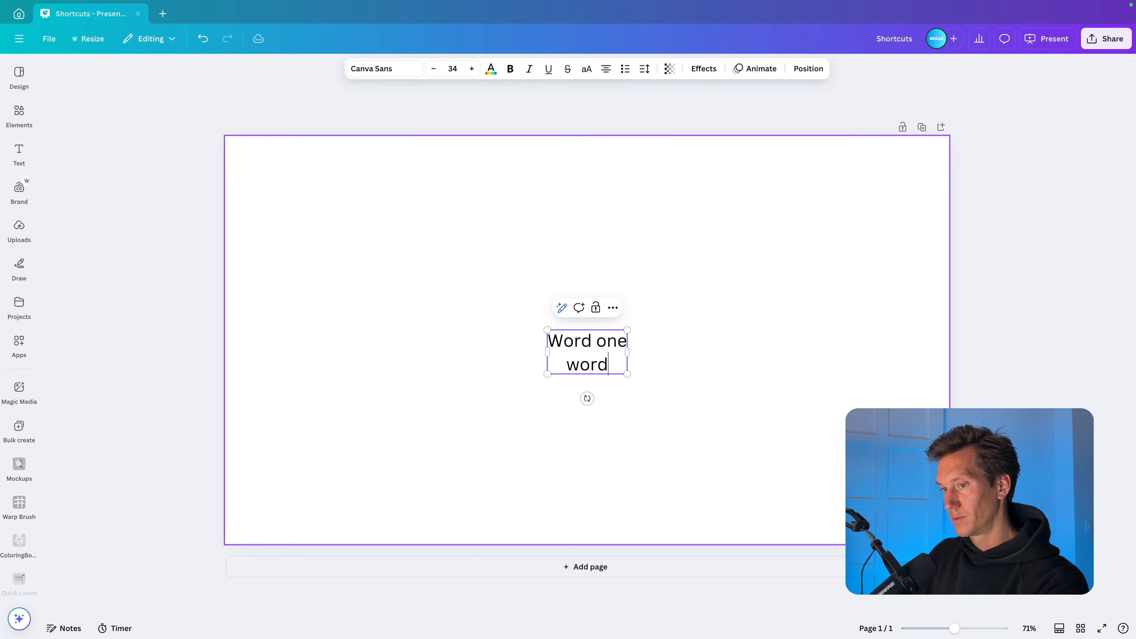
{"action": "type", "text": " two"}
{"action": "key", "text": "Return"}
{"action": "type", "text": "word trh"}
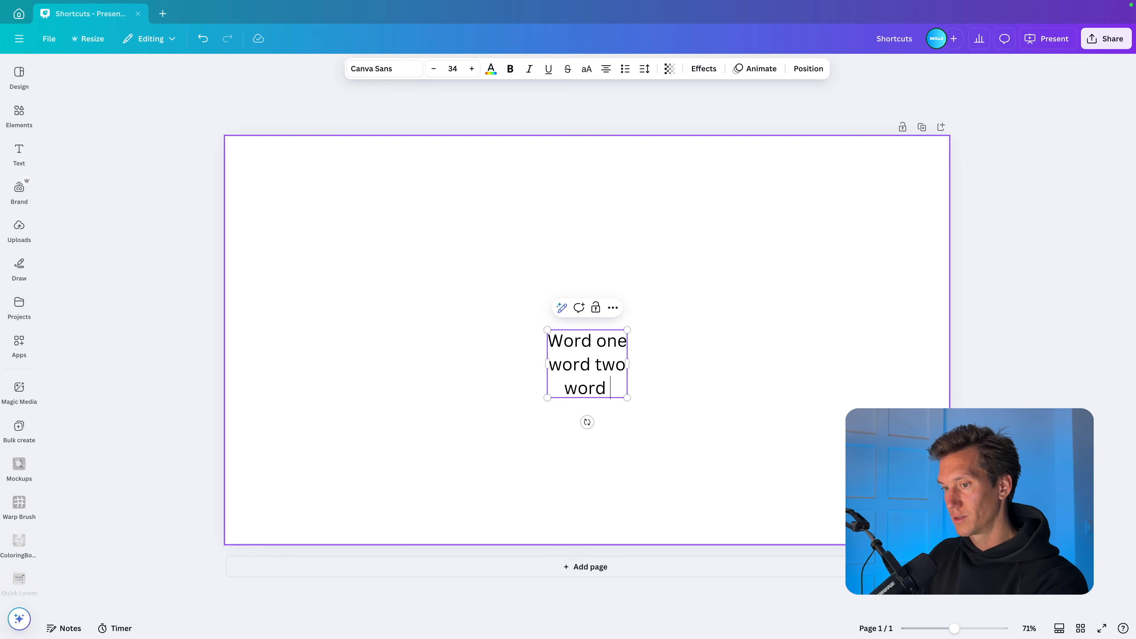
{"action": "key", "text": "BackSpace"}
{"action": "key", "text": "BackSpace"}
{"action": "type", "text": "hree"}
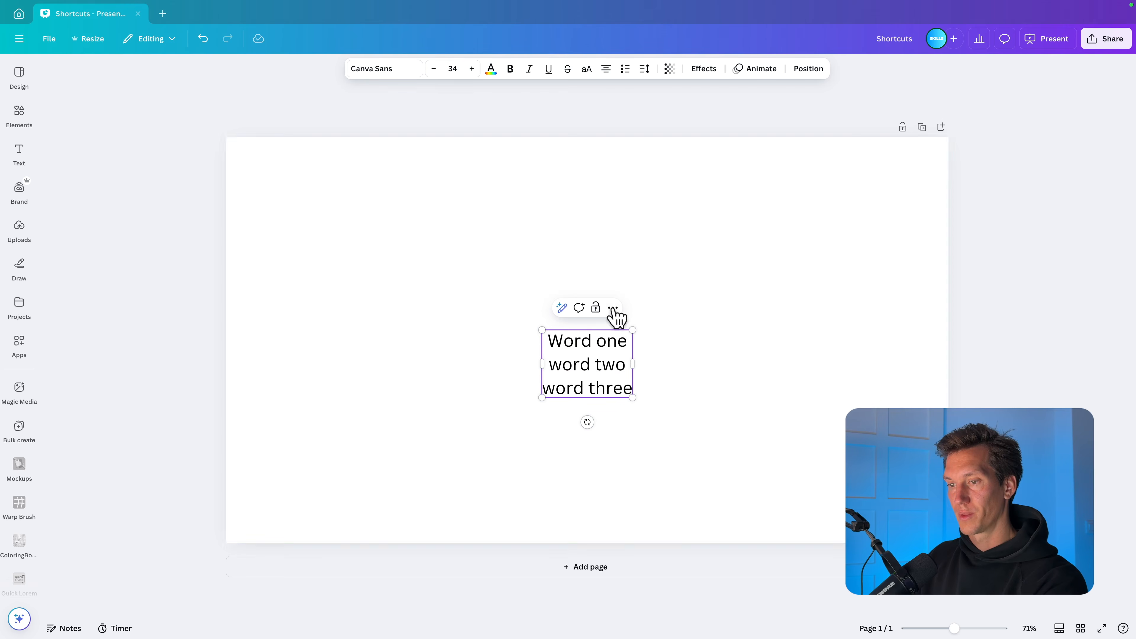
Step: Widen the three-line text box and switch its lines between a numbered and a bulleted list, ending on bullets
{"action": "left_click_drag", "start_coordinate": [633, 364], "coordinate": [768, 370]}
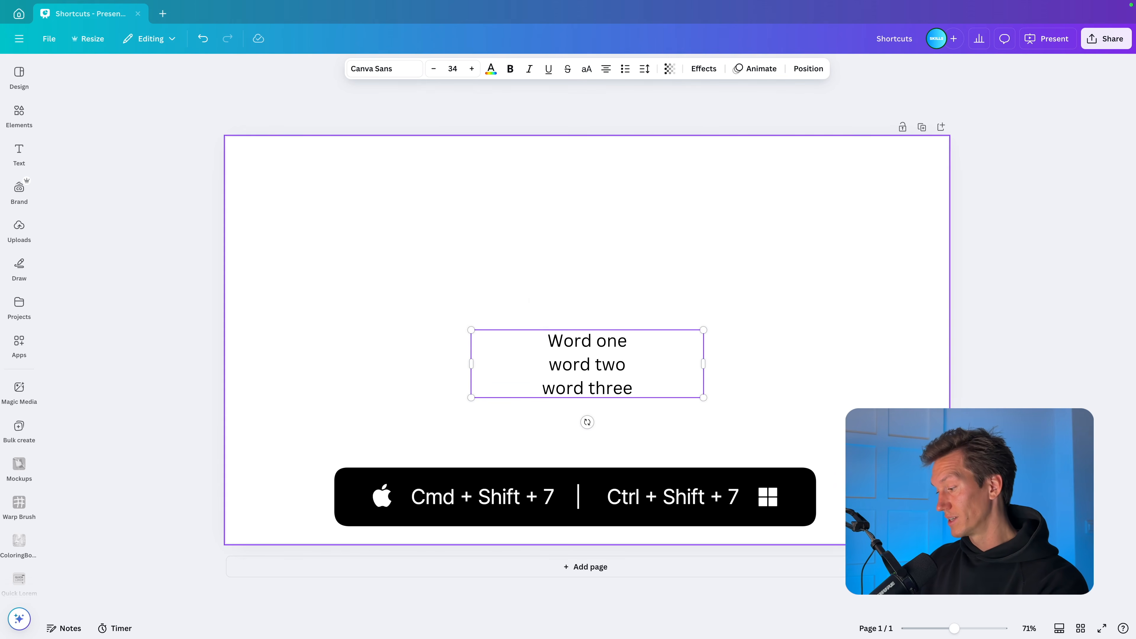
{"action": "key", "text": "ctrl+shift+7"}
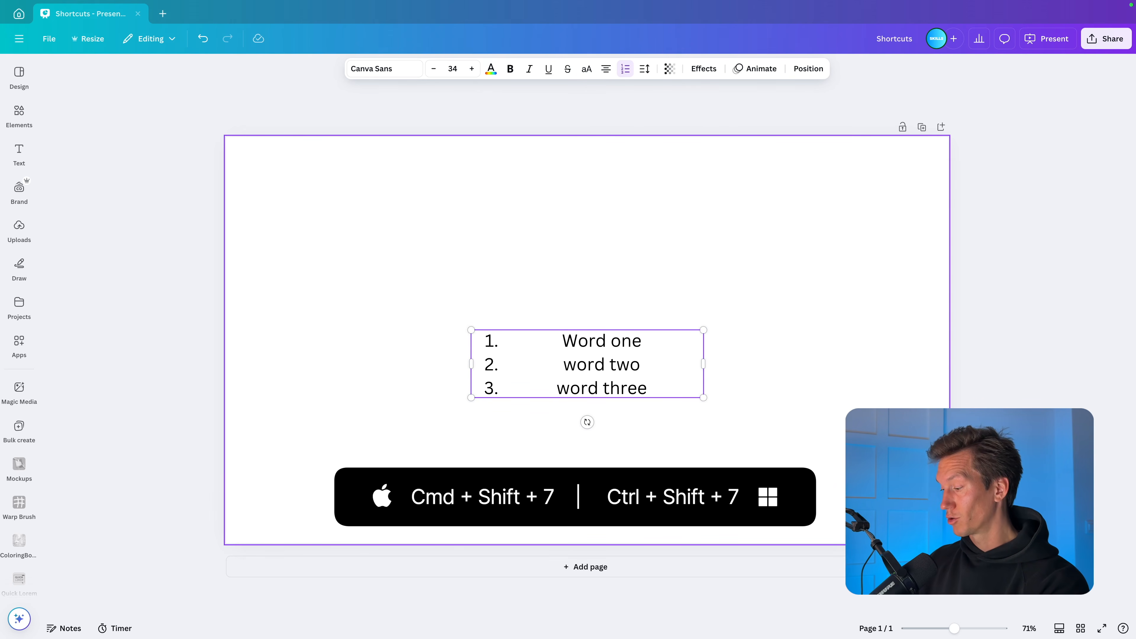
{"action": "key", "text": "ctrl+shift+8"}
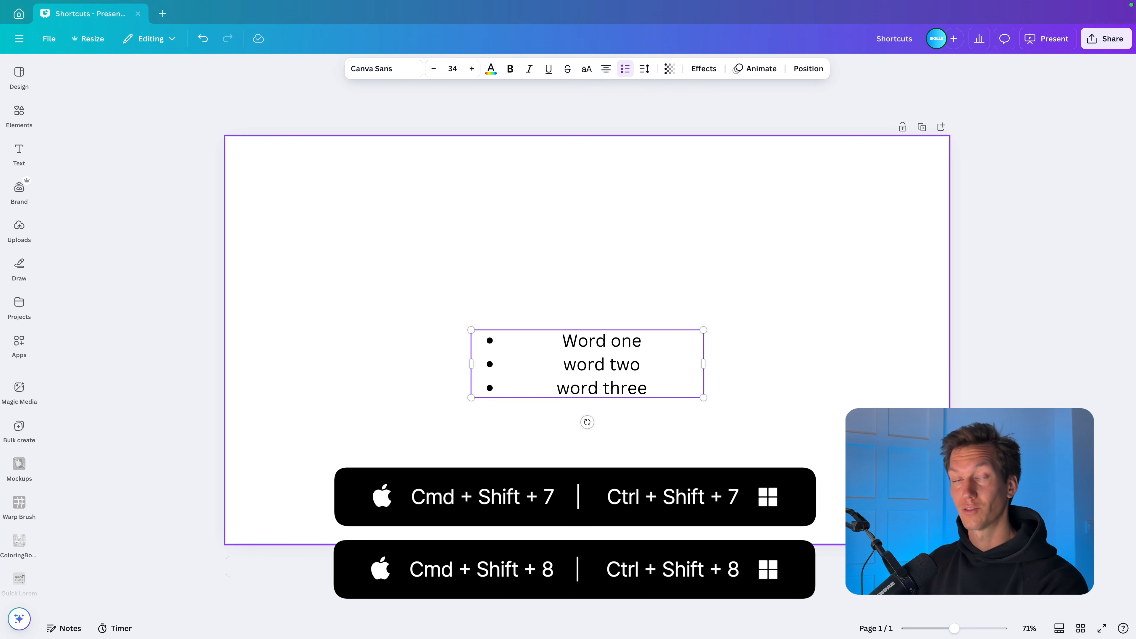
{"action": "key", "text": "ctrl+shift+7"}
{"action": "key", "text": "ctrl+shift+8"}
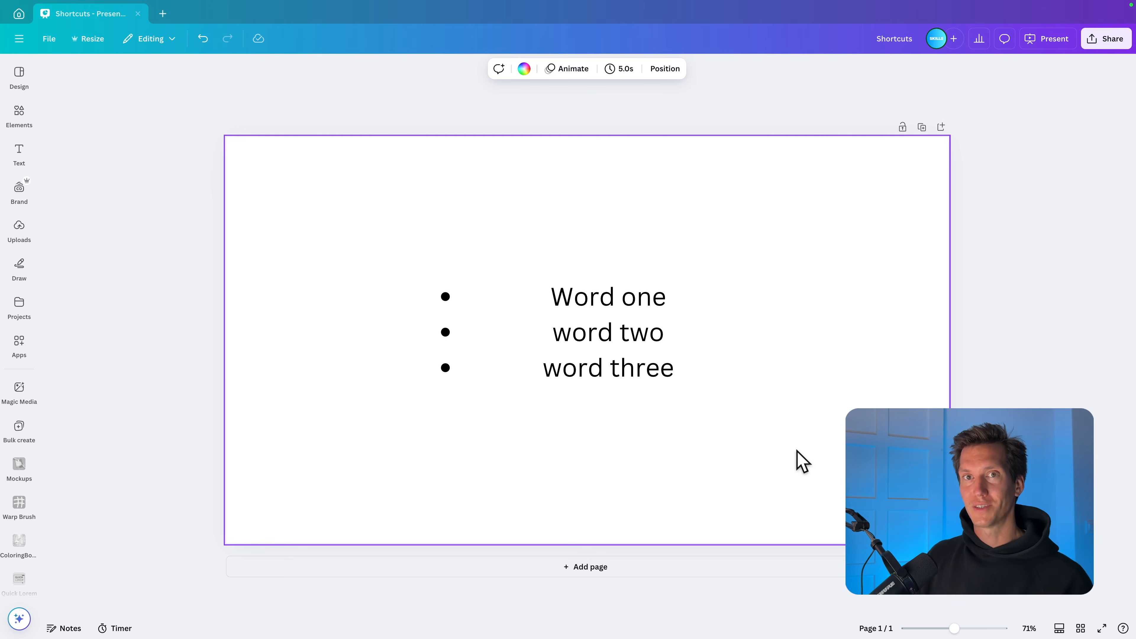
Step: Enlarge the bulleted list to font size 49.4, try adjusting its line spacing and undo that trial change
{"action": "left_click", "coordinate": [594, 345]}
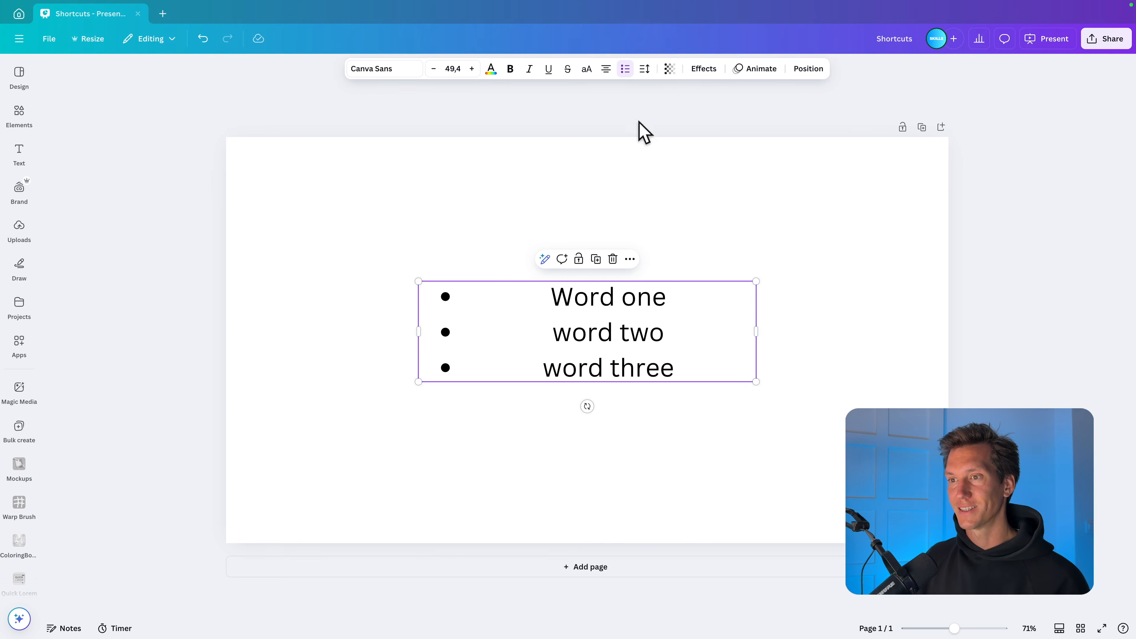
{"action": "left_click", "coordinate": [648, 72]}
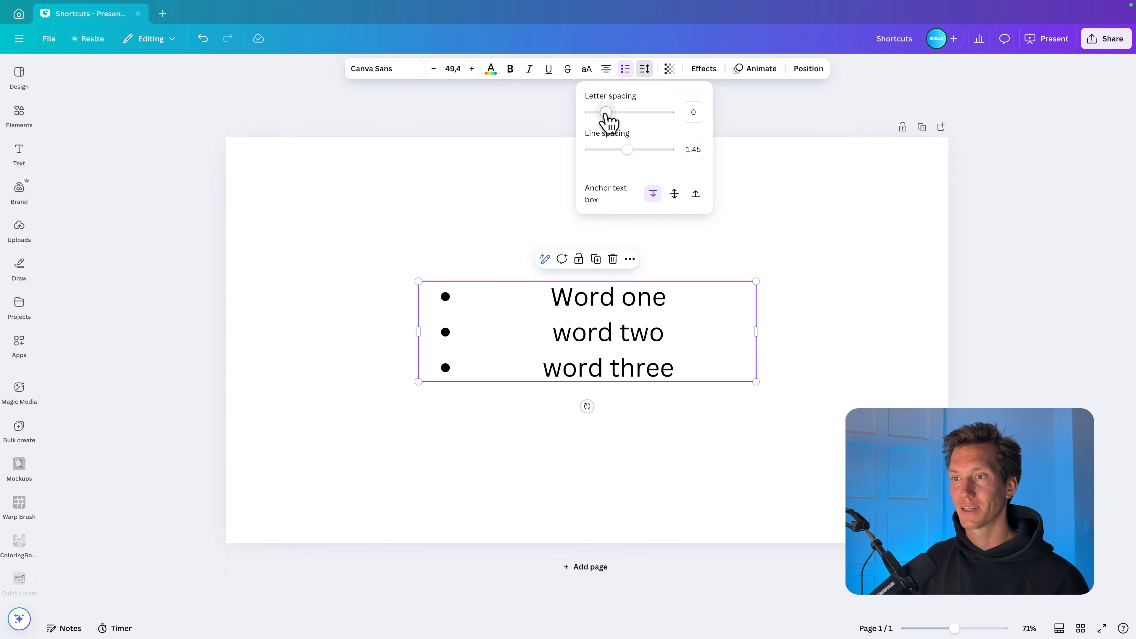
{"action": "mouse_move", "coordinate": [627, 149]}
{"action": "left_mouse_down"}
{"action": "mouse_move", "coordinate": [614, 150]}
{"action": "mouse_move", "coordinate": [627, 149]}
{"action": "left_mouse_up"}
{"action": "left_click", "coordinate": [790, 253]}
{"action": "key", "text": "ctrl+z"}
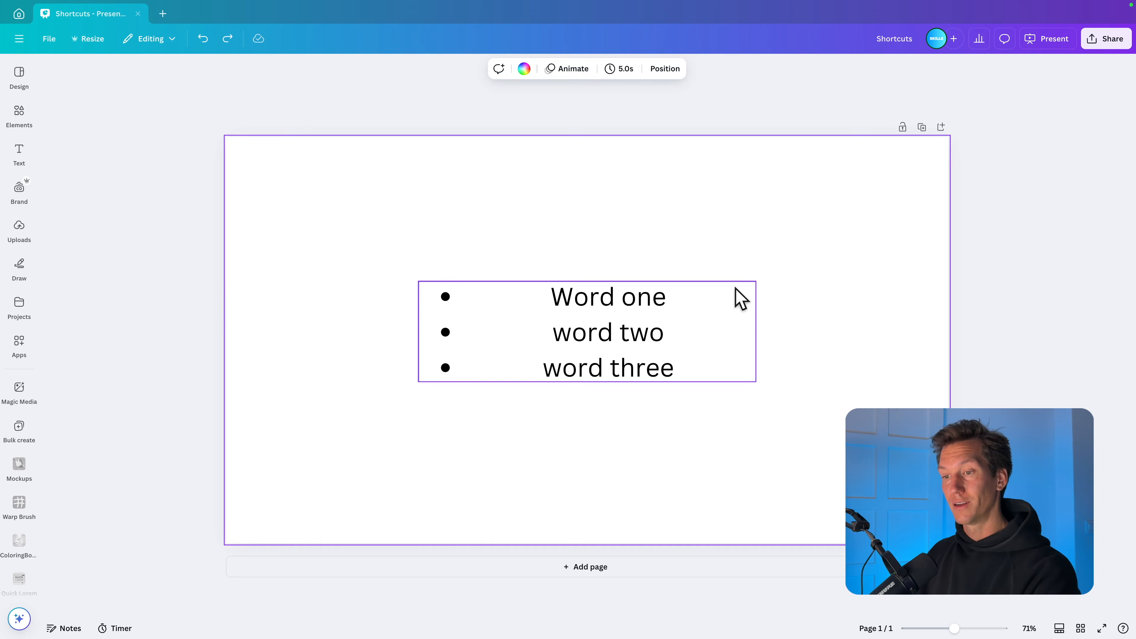
Step: Decrease the line spacing of the bulleted list in several small increments
{"action": "left_click", "coordinate": [627, 330]}
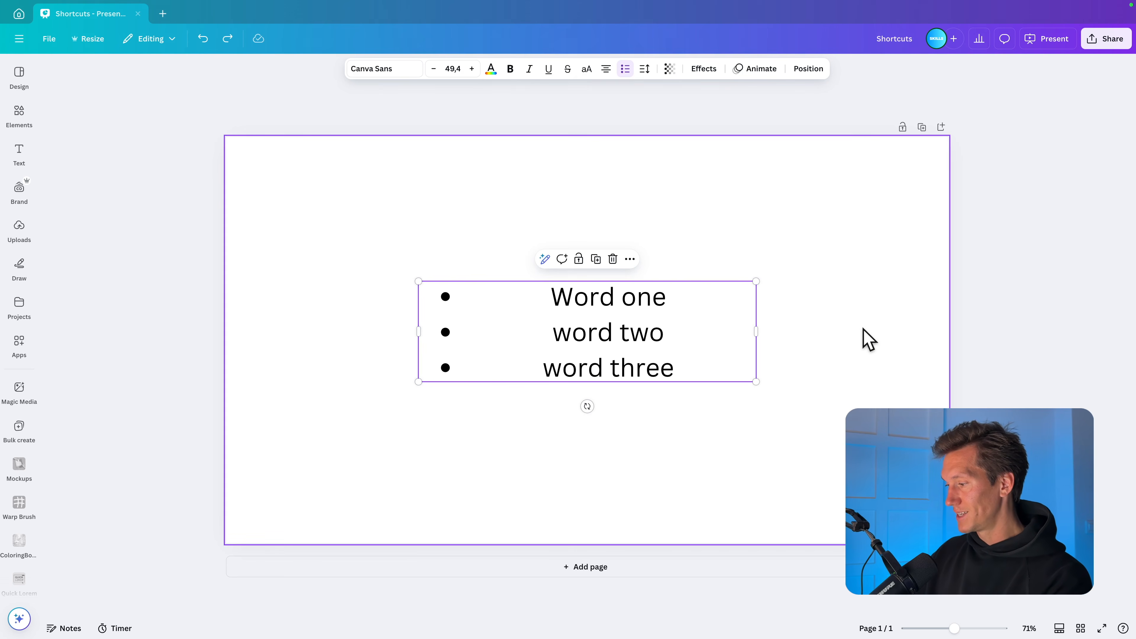
{"action": "key", "text": "alt"}
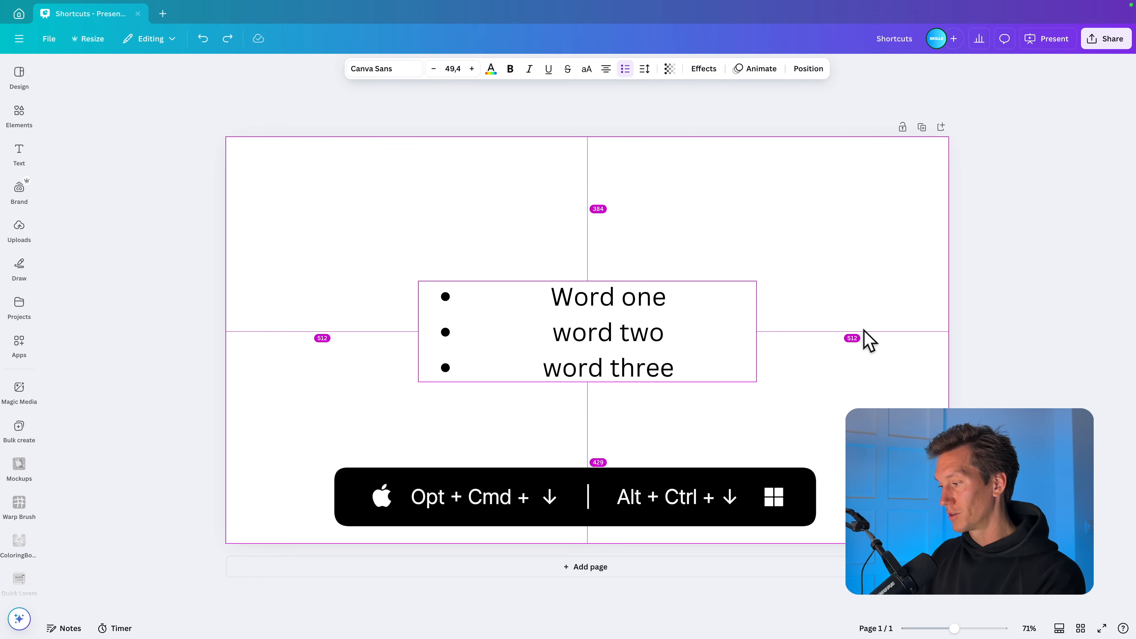
{"action": "key", "text": "ctrl+alt+Down"}
{"action": "key", "text": "ctrl+alt+Down"}
{"action": "key", "text": "ctrl+alt+Down"}
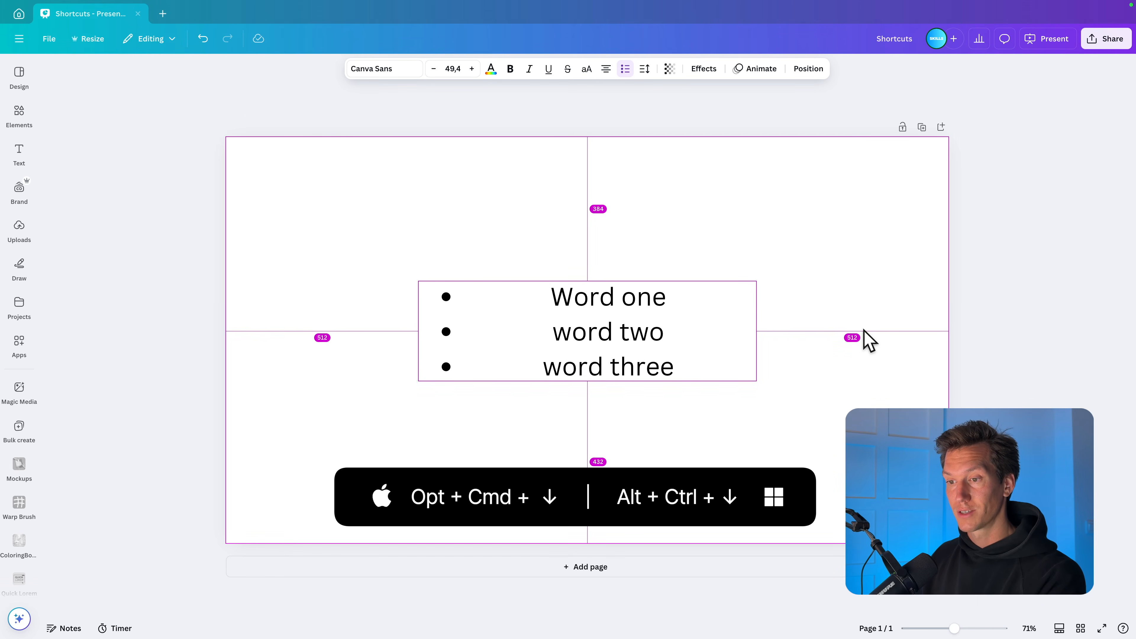
{"action": "key", "text": "alt+super+Down"}
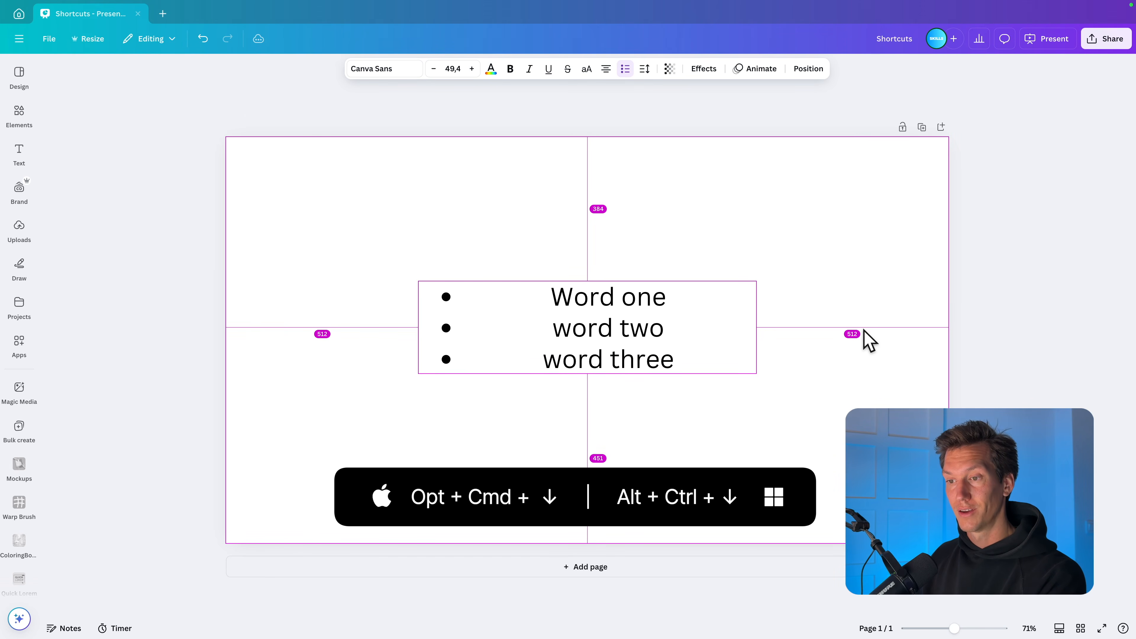
{"action": "key", "text": "alt+super+Down"}
{"action": "key", "text": "alt+super+Down"}
{"action": "key", "text": "alt+super+Down"}
Step: Increase the line spacing of the bulleted list until its three lines sit clearly further apart than originally
{"action": "key", "text": "alt+super+Up"}
{"action": "key", "text": "alt+super+Up"}
{"action": "key", "text": "alt+super+Up"}
{"action": "key", "text": "alt+super+Up"}
{"action": "key", "text": "alt+super+Up"}
{"action": "key", "text": "alt+super+Up"}
{"action": "key", "text": "alt+super+Up"}
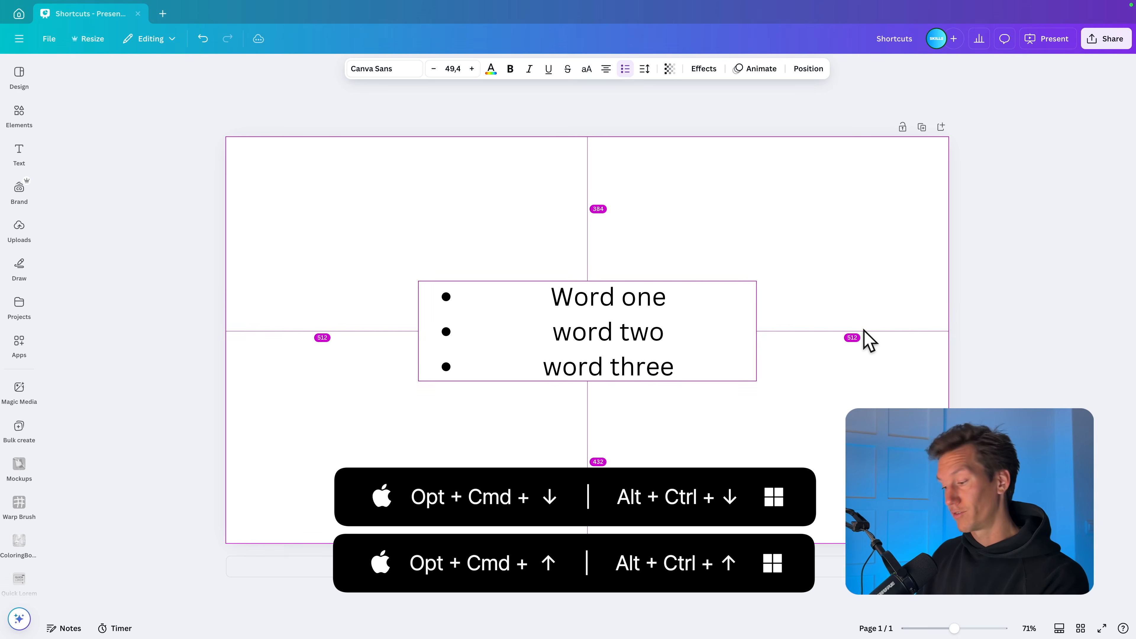
{"action": "key", "text": "alt+super+Up"}
{"action": "key", "text": "alt+super+Up"}
{"action": "key", "text": "alt+super+Up"}
{"action": "key", "text": "alt+super+Up"}
{"action": "key", "text": "alt+super+Up"}
{"action": "key", "text": "alt+super+Up"}
{"action": "key", "text": "alt+super+Up"}
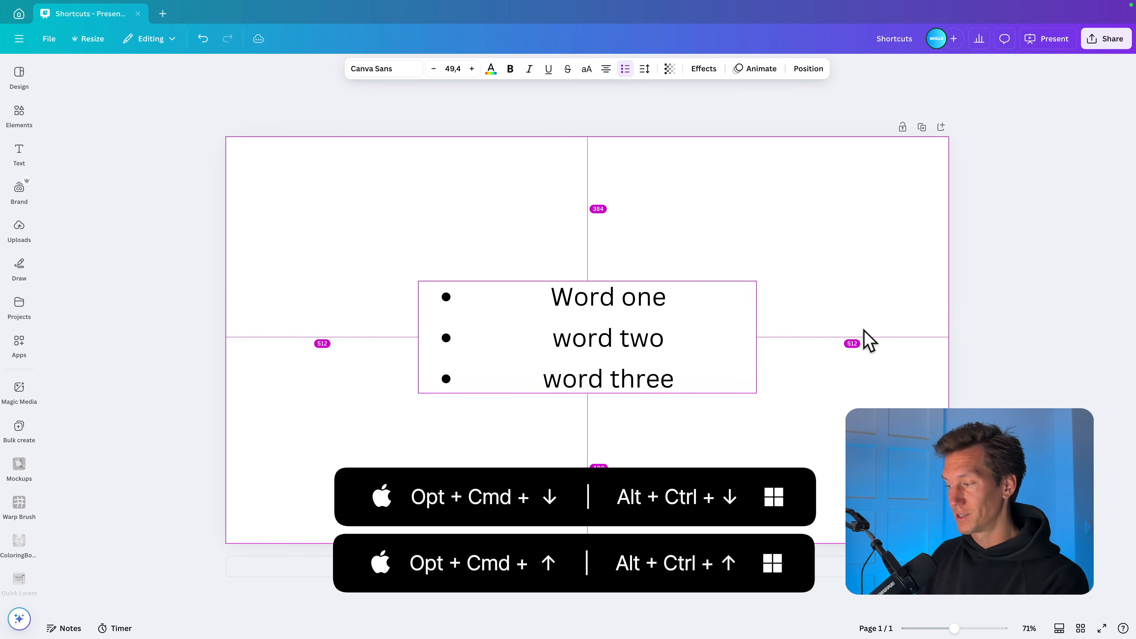
{"action": "key", "text": "alt+super+Up"}
{"action": "key", "text": "alt+super+Up"}
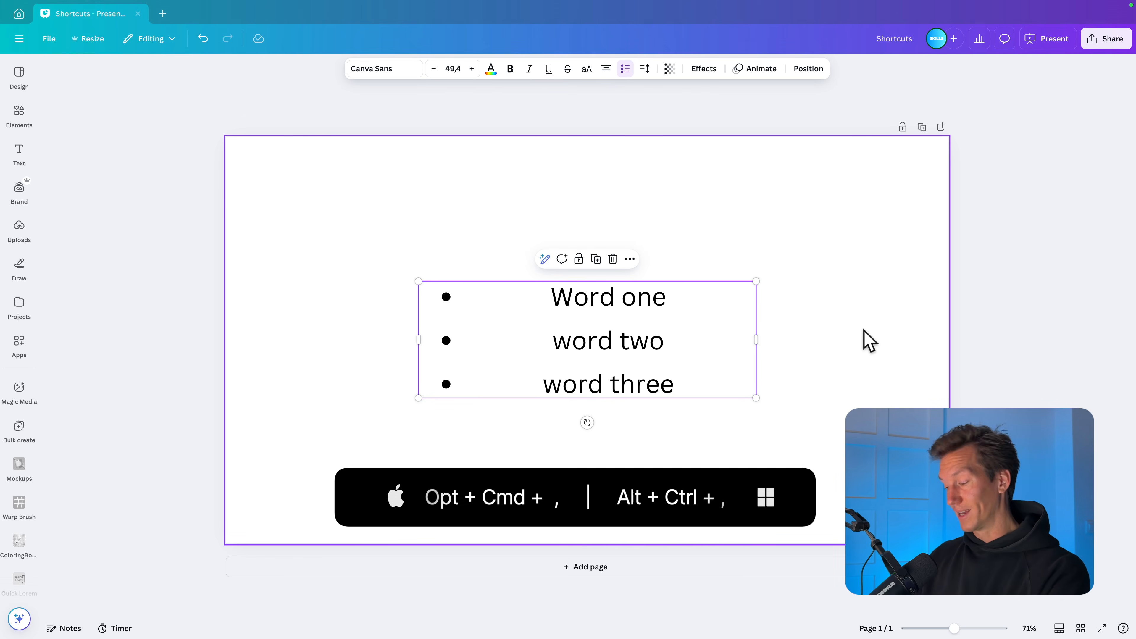
Step: Tighten the letter spacing of the bulleted list until the words look clearly condensed
{"action": "key", "text": "alt+super+comma"}
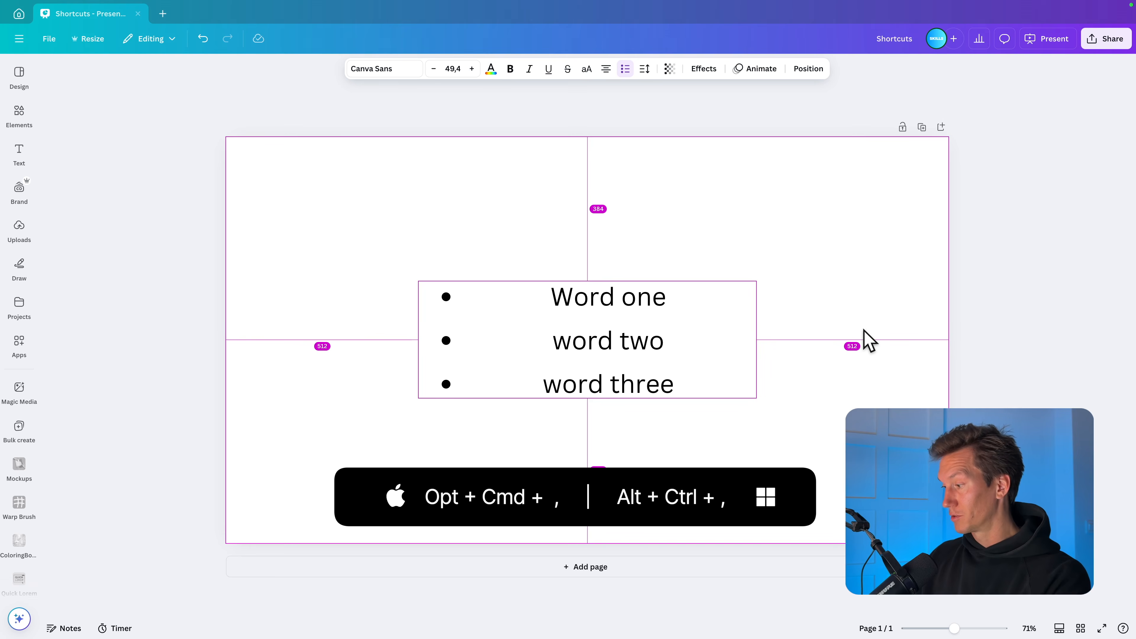
{"action": "key", "text": "alt+super+comma"}
{"action": "key", "text": "alt+super+comma"}
{"action": "key", "text": "alt+super+comma"}
{"action": "key", "text": "alt+super+comma"}
{"action": "key", "text": "alt+super+comma"}
{"action": "key", "text": "alt+super+comma"}
{"action": "key", "text": "alt+super+comma"}
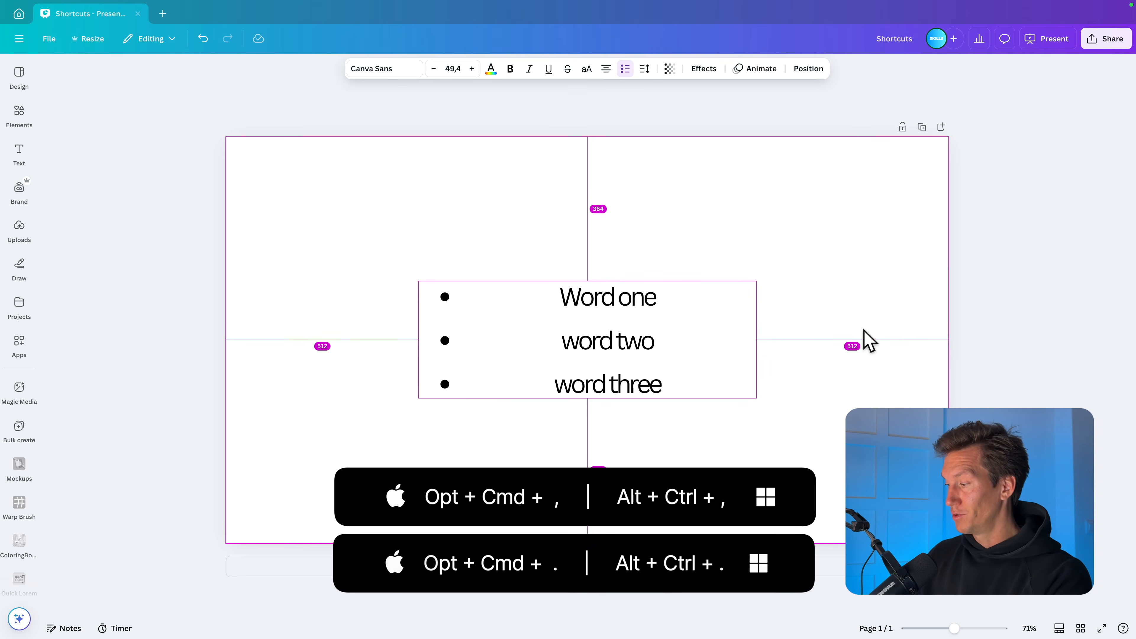
Step: Widen the letter spacing of the bulleted list again in several small increments
{"action": "key", "text": "alt+super+period"}
{"action": "key", "text": "alt+super+period"}
{"action": "key", "text": "alt+super+period"}
{"action": "key", "text": "alt+super+period"}
{"action": "key", "text": "alt+super+period"}
{"action": "key", "text": "alt+super+period"}
{"action": "key", "text": "alt+super+period"}
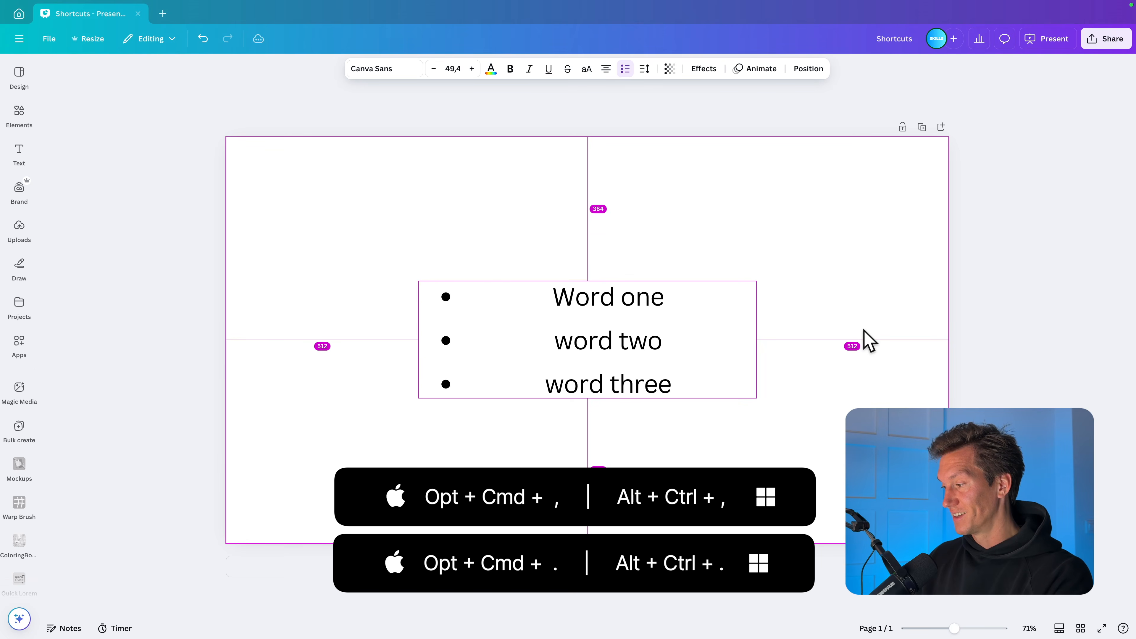
{"action": "key", "text": "alt+super+period"}
{"action": "key", "text": "alt+super+period"}
{"action": "key", "text": "alt+super+period"}
{"action": "key", "text": "alt+super+period"}
{"action": "key", "text": "alt+super+period"}
{"action": "key", "text": "alt+super+period"}
{"action": "key", "text": "alt+super+period"}
{"action": "key", "text": "alt+super+period"}
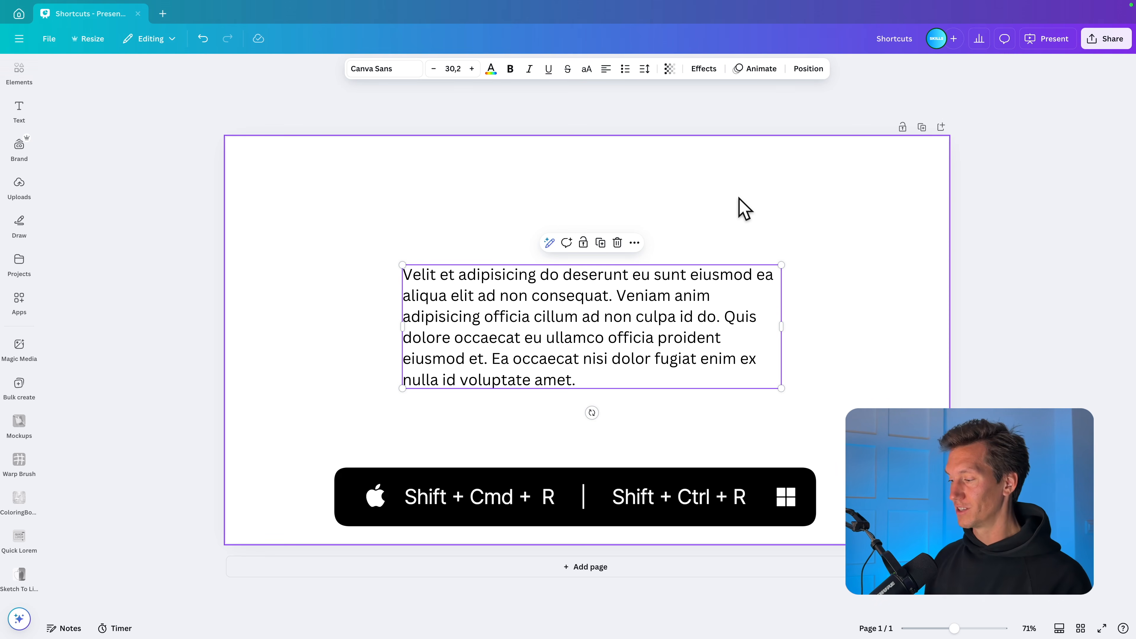
Step: Align the "Velit et adipisicing" paragraph right, left and centre, and finish with justified alignment
{"action": "left_click_drag", "start_coordinate": [726, 444], "coordinate": [650, 307]}
{"action": "key", "text": "super+shift+r"}
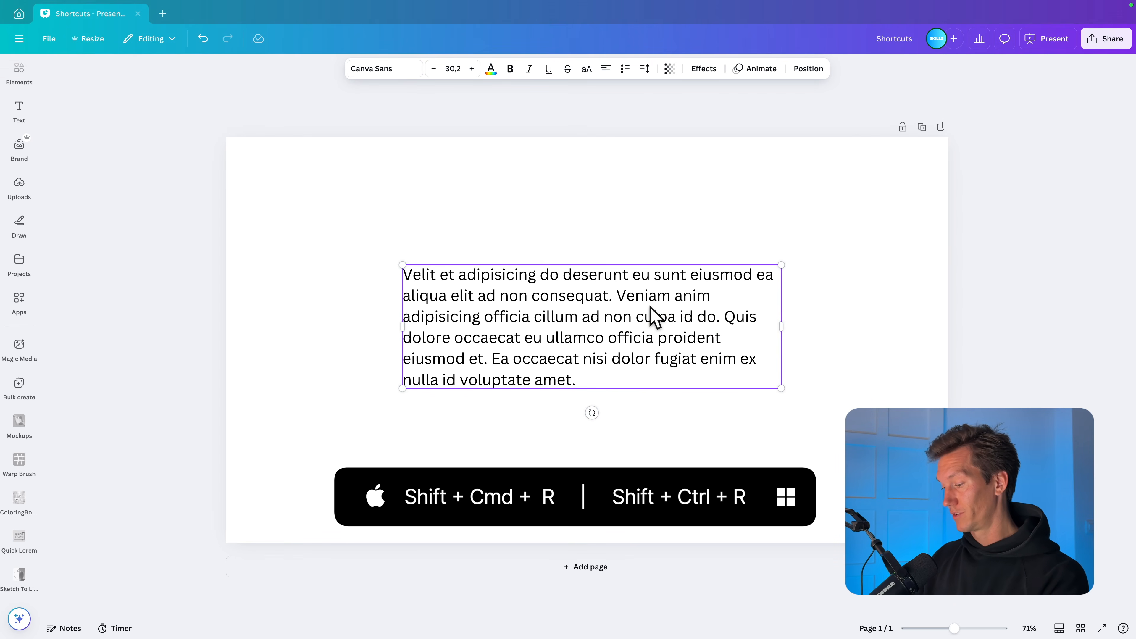
{"action": "key", "text": "super+shift+r"}
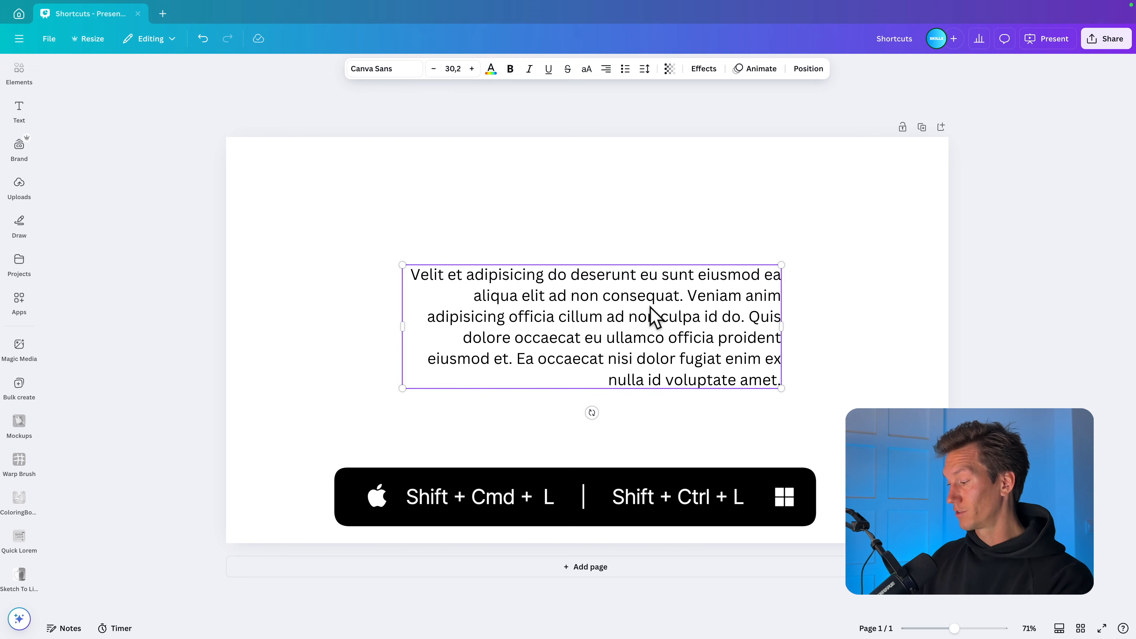
{"action": "key", "text": "super+shift+l"}
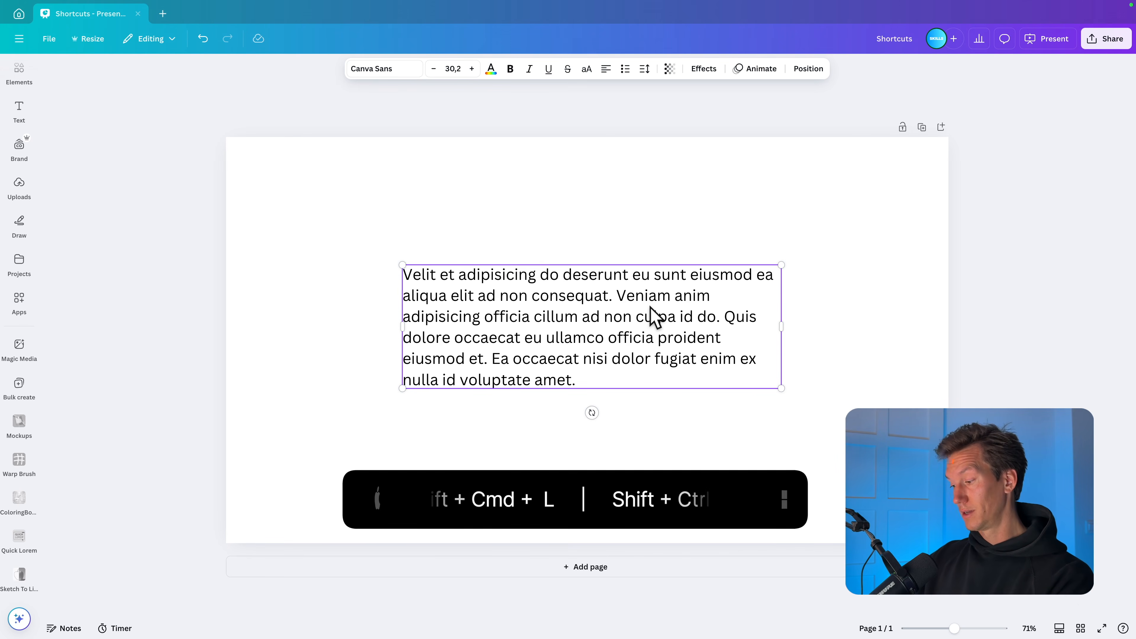
{"action": "key", "text": "super+shift+c"}
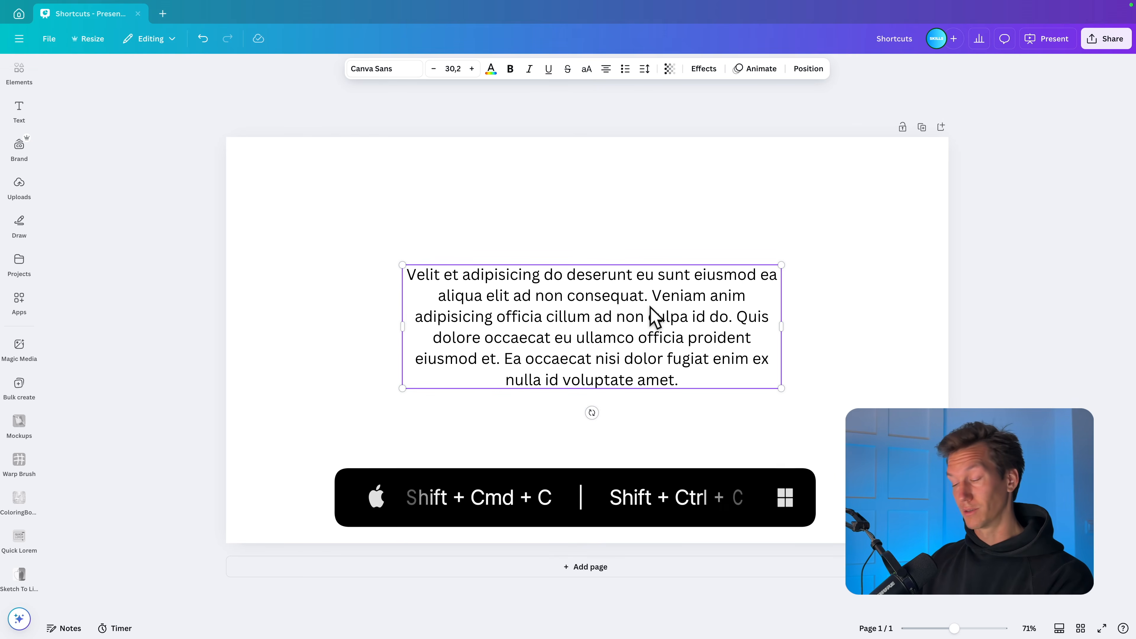
{"action": "key", "text": "super+shift+j"}
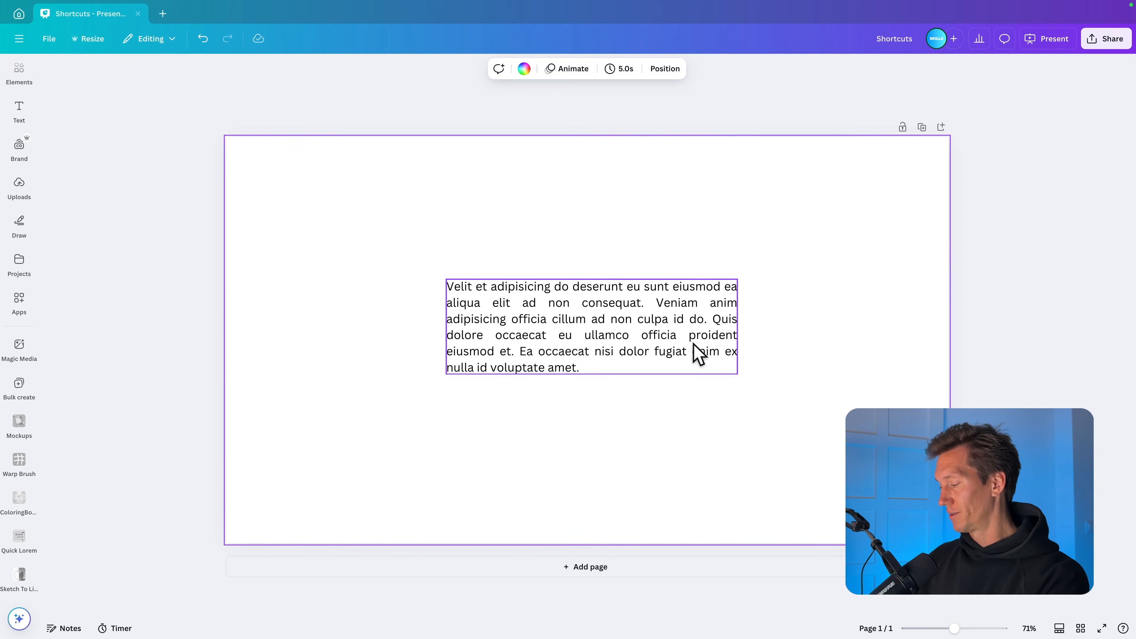
Step: Replace the justified paragraph with three equal purple circles in a horizontal row
{"action": "key", "text": "ctrl+z"}
{"action": "left_click_drag", "start_coordinate": [601, 302], "coordinate": [667, 300]}
{"action": "left_click", "coordinate": [544, 311]}
{"action": "key", "text": "Delete"}
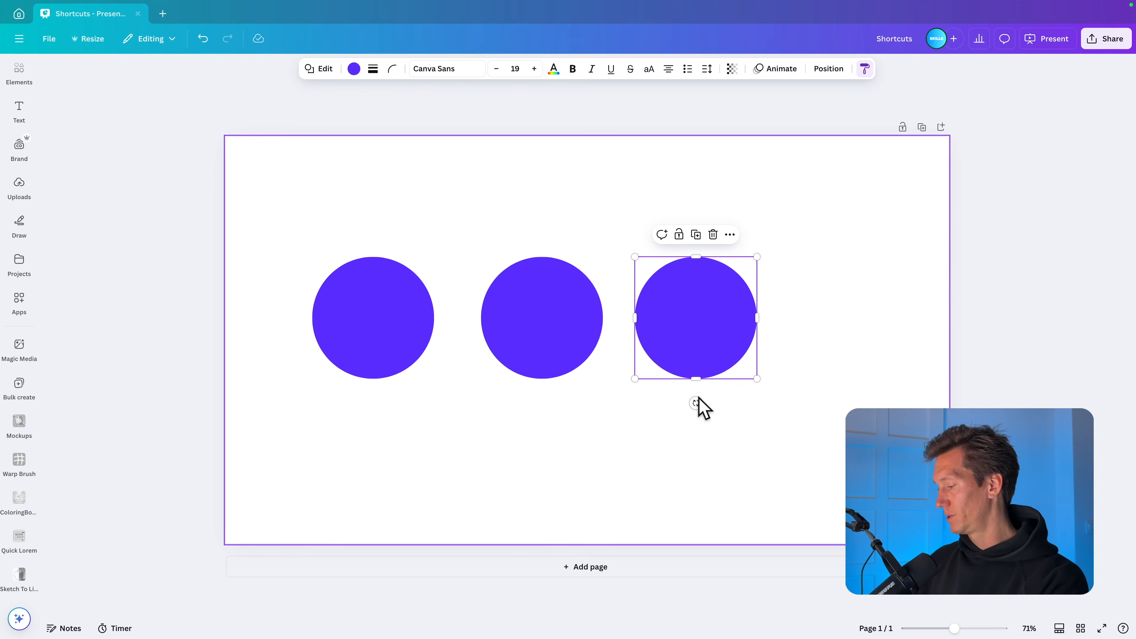
Step: Delete the rightmost purple circle, undo the deletion and redo it
{"action": "key", "text": "Delete"}
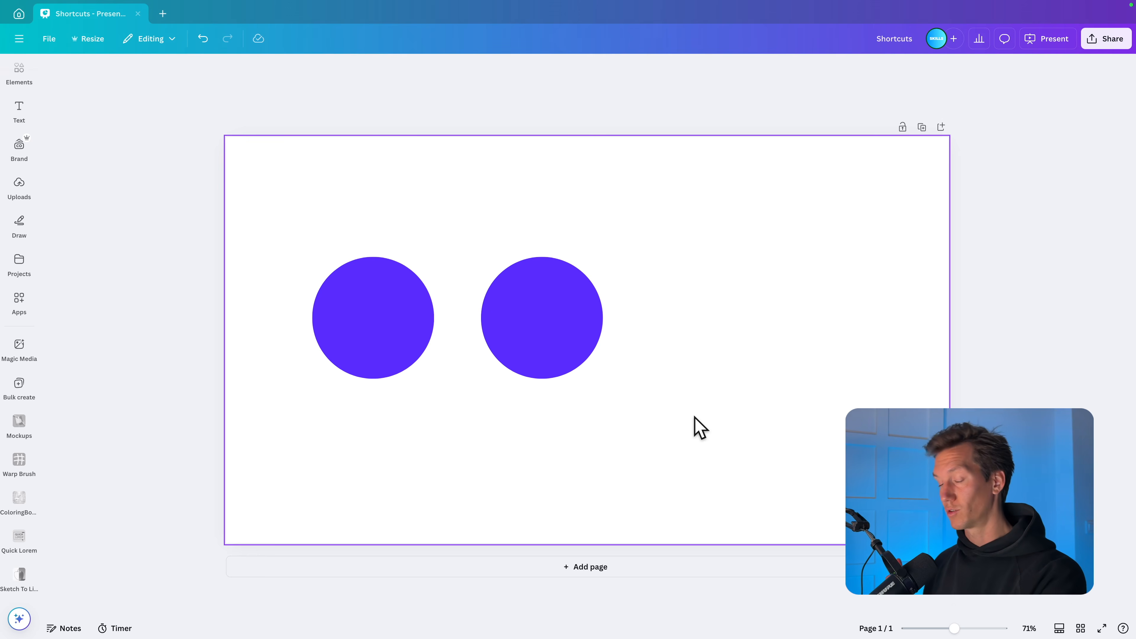
{"action": "key", "text": "ctrl+z"}
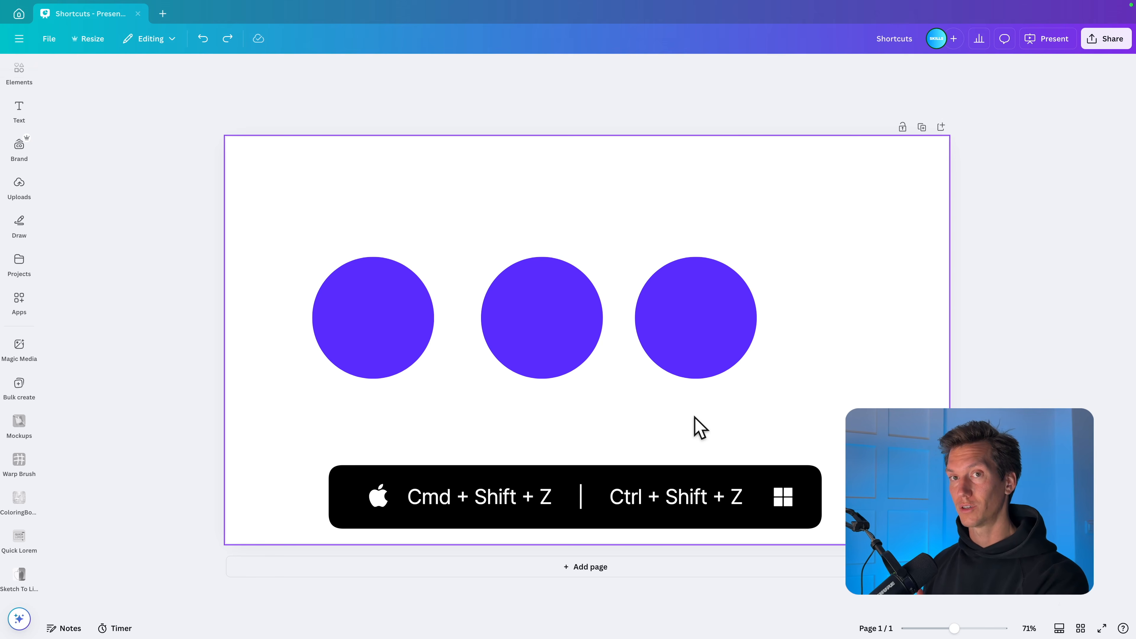
{"action": "key", "text": "ctrl+shift+z"}
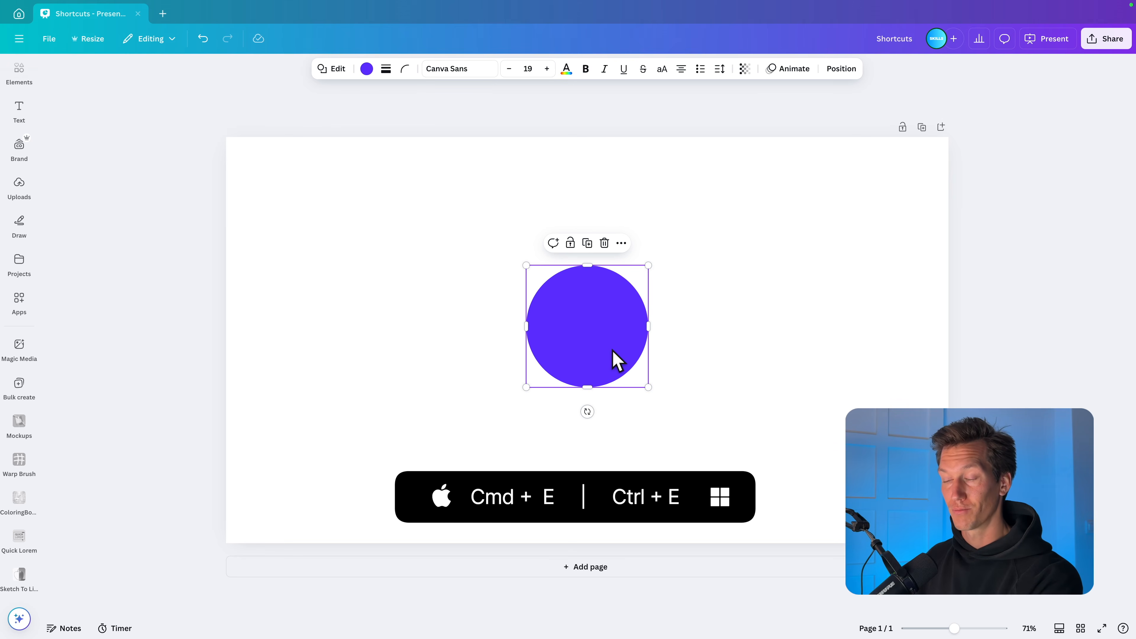
Step: Open the quick actions search for the purple circle, choose Border style and increase the circle's border weight
{"action": "key", "text": "super+e"}
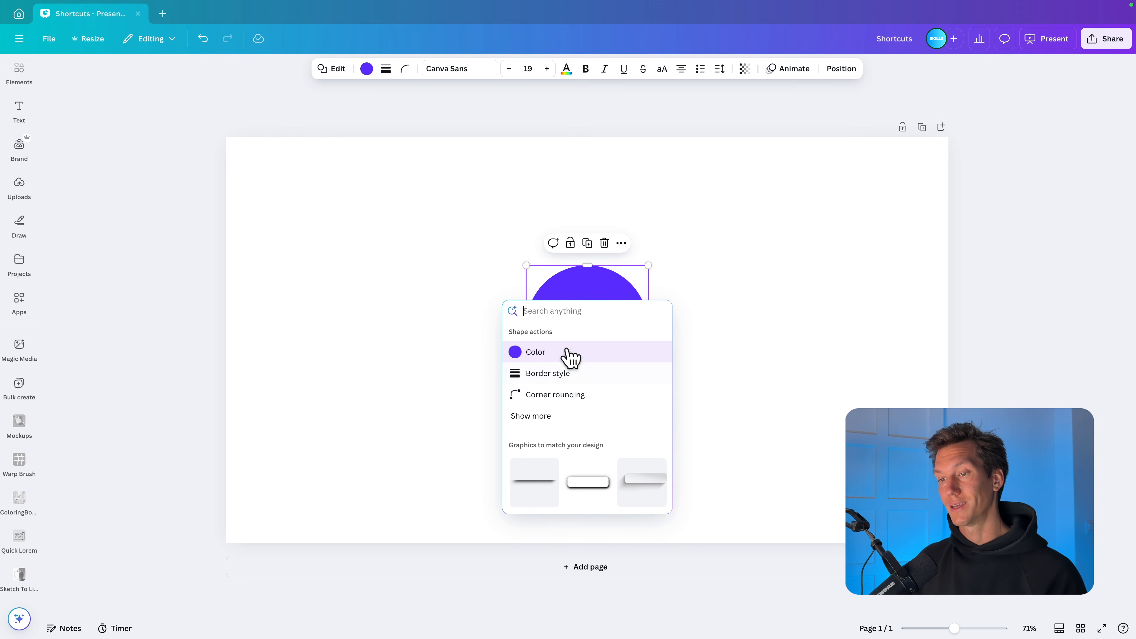
{"action": "left_click", "coordinate": [566, 379]}
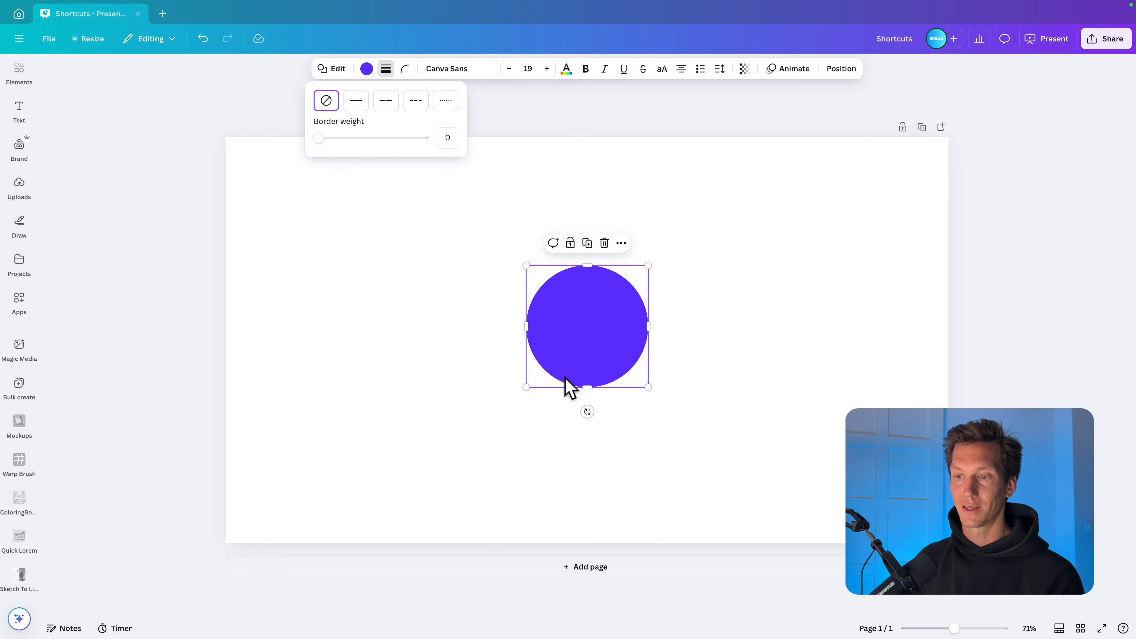
{"action": "left_click_drag", "start_coordinate": [328, 134], "coordinate": [348, 138]}
{"action": "left_click", "coordinate": [586, 181]}
Step: Delete the circle and add a purple square in the middle of the page
{"action": "left_click_drag", "start_coordinate": [697, 264], "coordinate": [559, 389]}
{"action": "key", "text": "Delete"}
{"action": "key", "text": "r"}
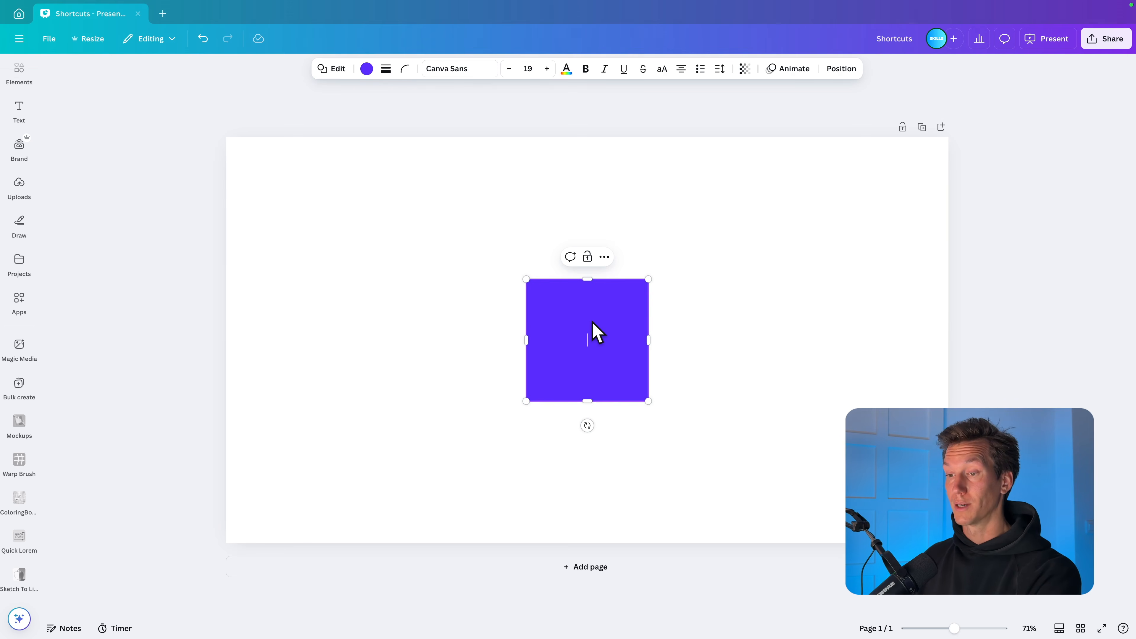
Step: Add the first suggested shadow graphic from the quick actions search to the purple square
{"action": "key", "text": "slash"}
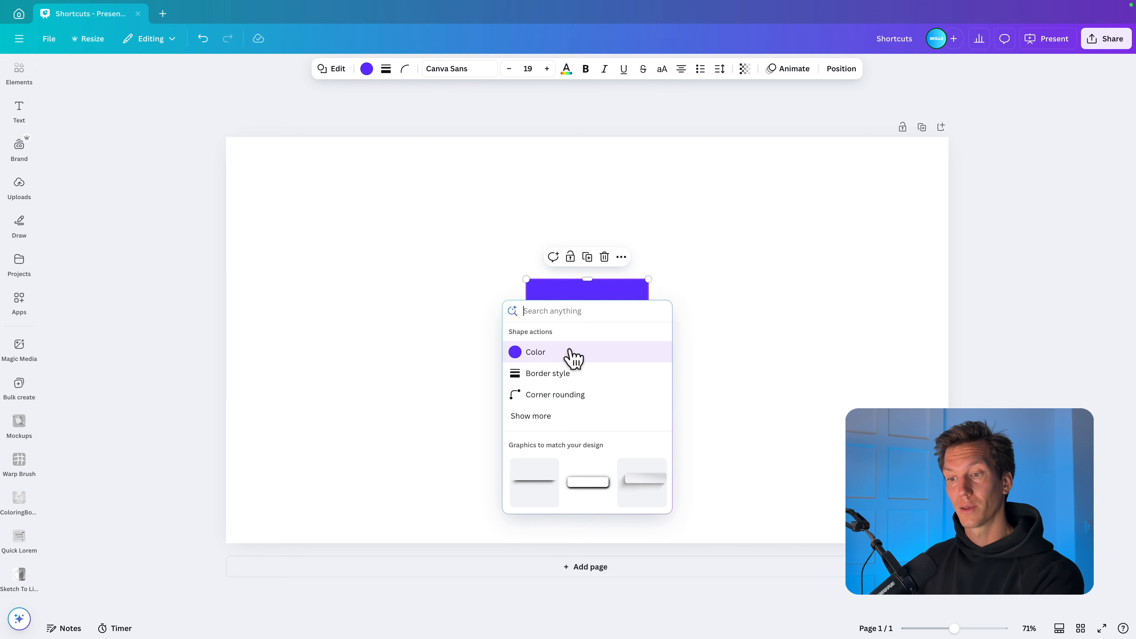
{"action": "scroll", "coordinate": [558, 454], "scroll_direction": "down", "scroll_amount": 4}
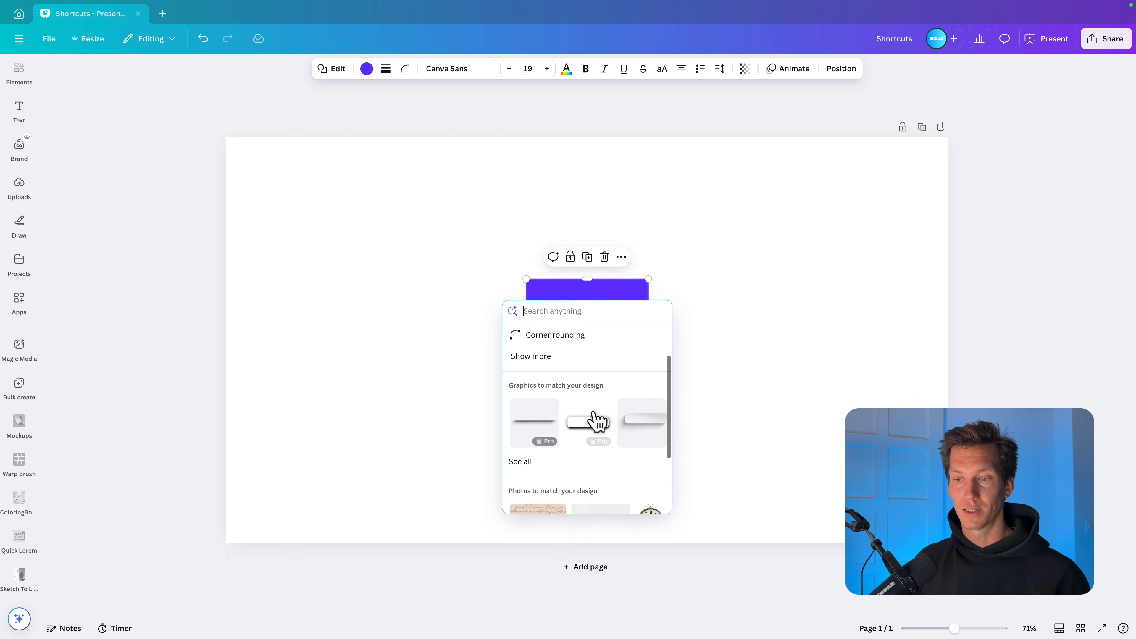
{"action": "scroll", "coordinate": [615, 425], "scroll_direction": "up", "scroll_amount": 3}
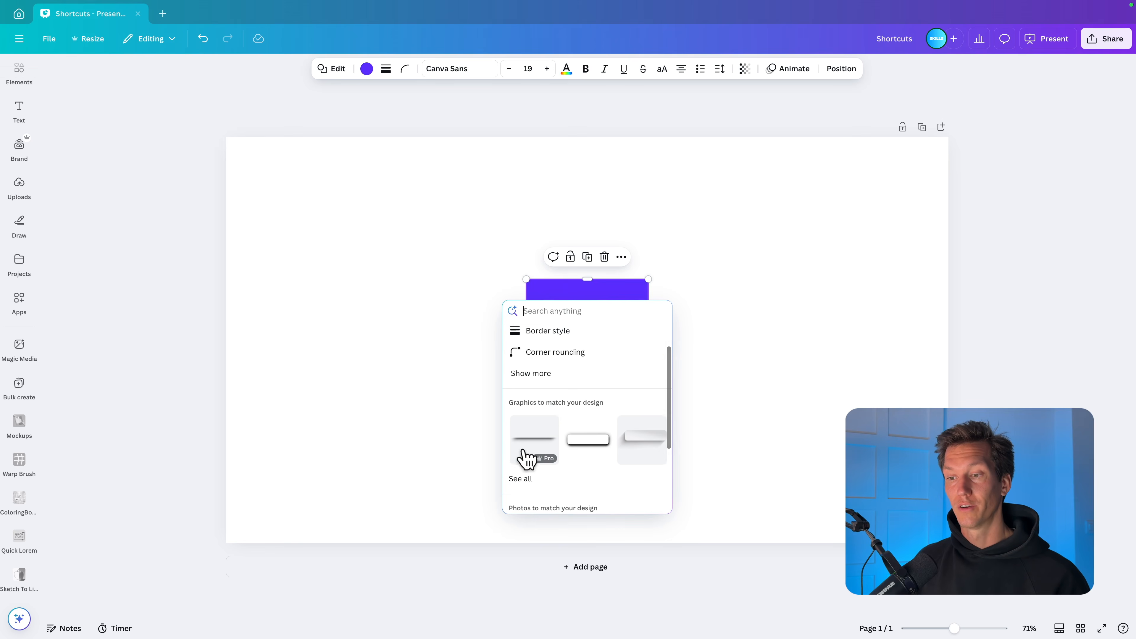
{"action": "left_click", "coordinate": [535, 445]}
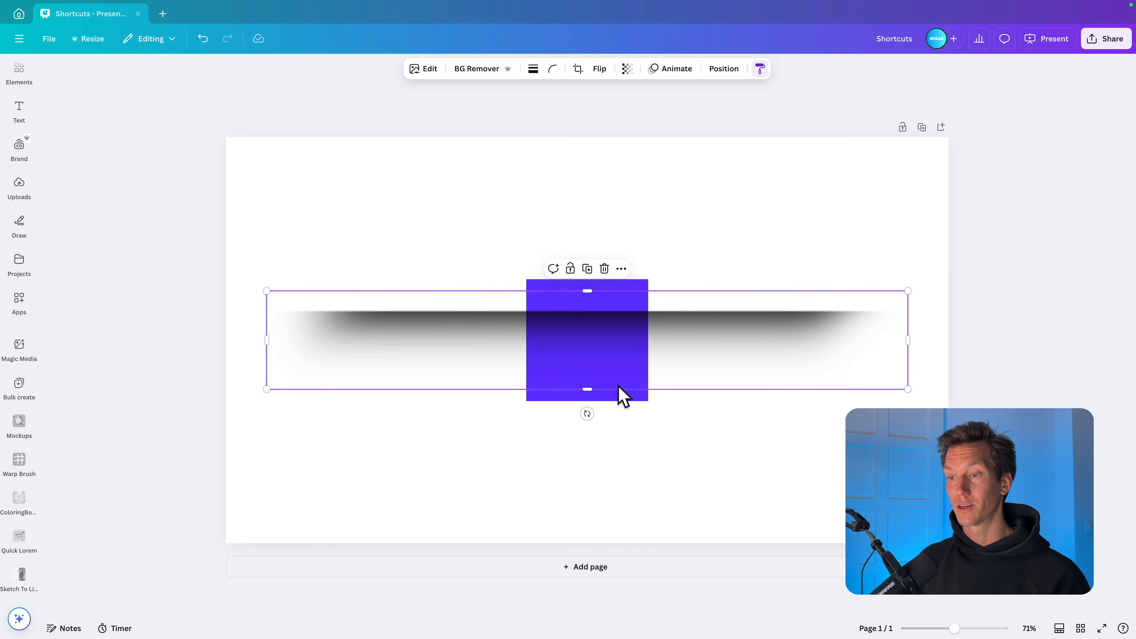
{"action": "left_click", "coordinate": [681, 437]}
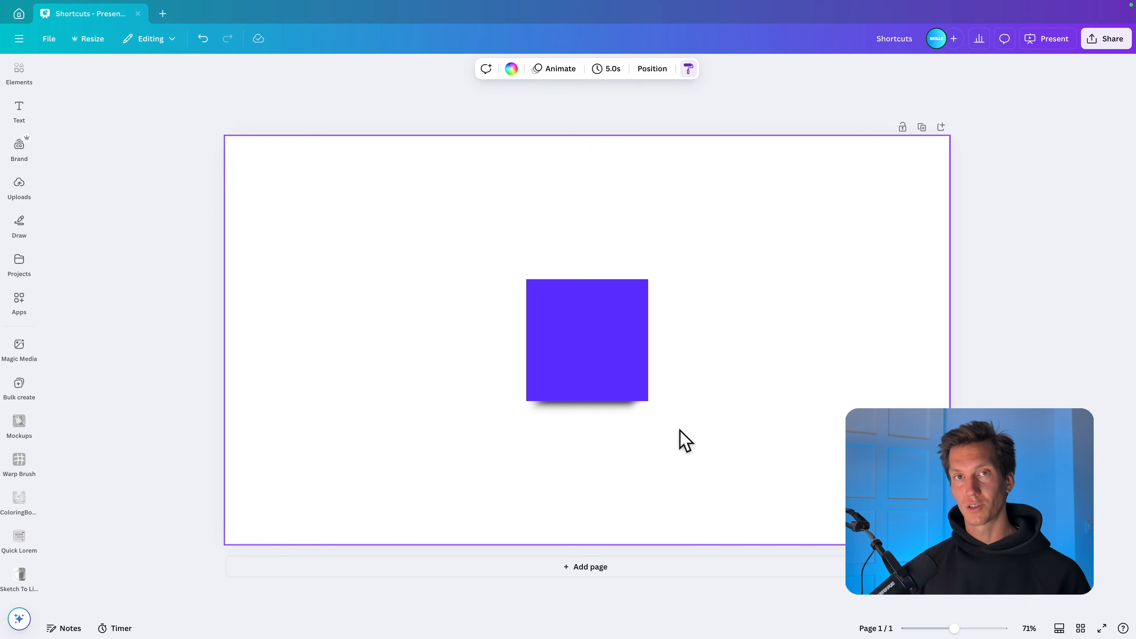
Step: Search the Elements library for "shadow", show only the Graphics results and close the library
{"action": "left_click", "coordinate": [19, 112]}
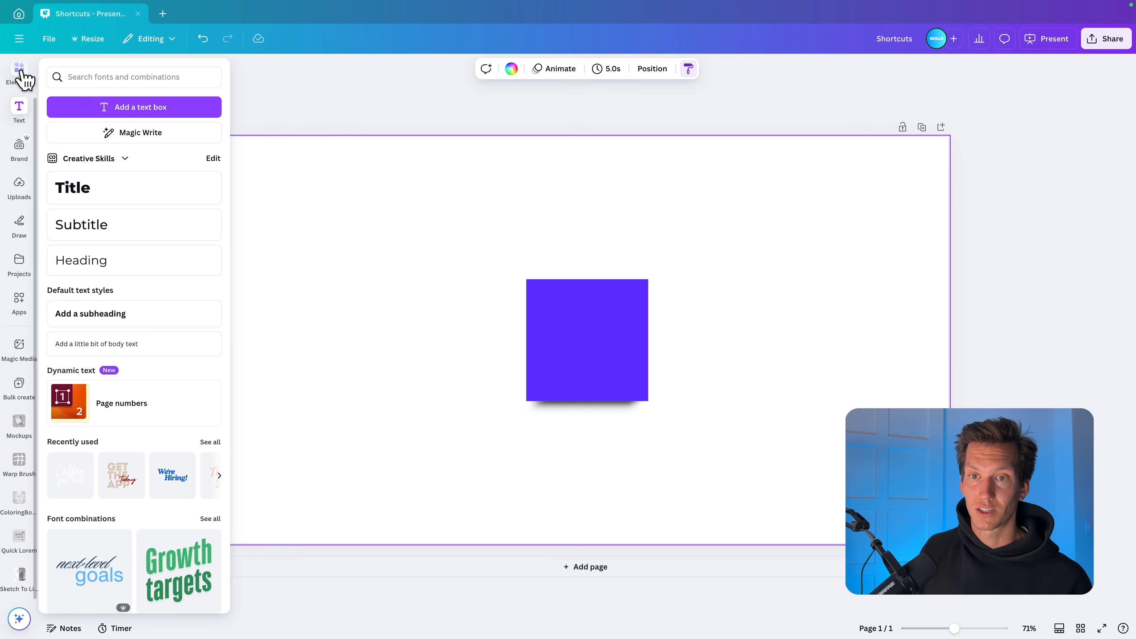
{"action": "left_click", "coordinate": [19, 71]}
{"action": "left_click", "coordinate": [70, 73]}
{"action": "type", "text": "sah"}
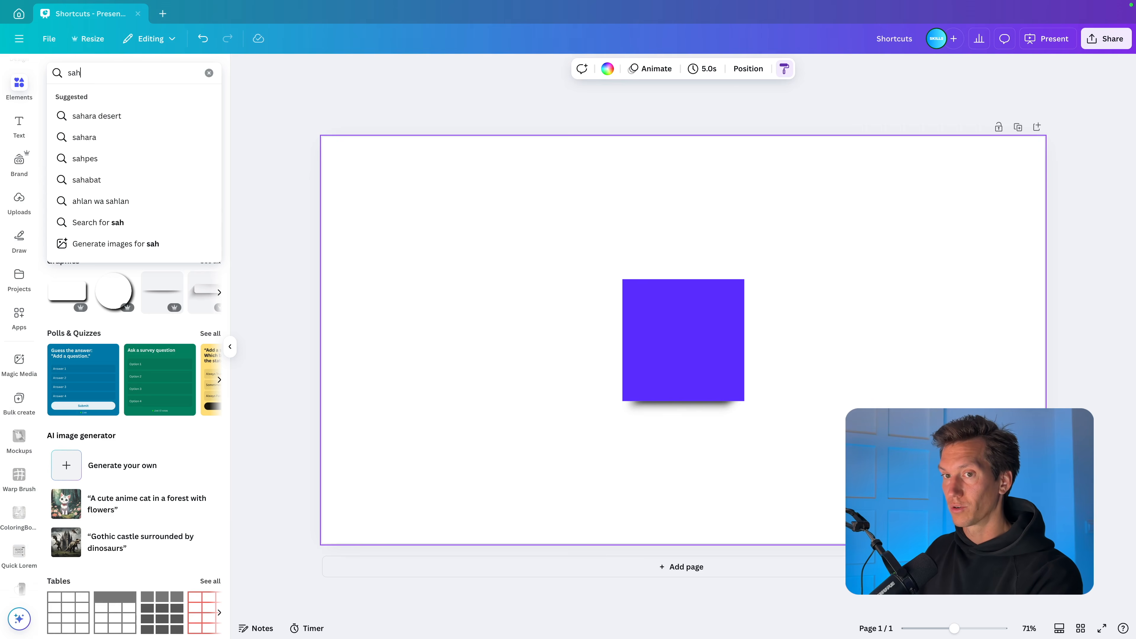
{"action": "key", "text": "BackSpace"}
{"action": "type", "text": "hadow"}
{"action": "key", "text": "Return"}
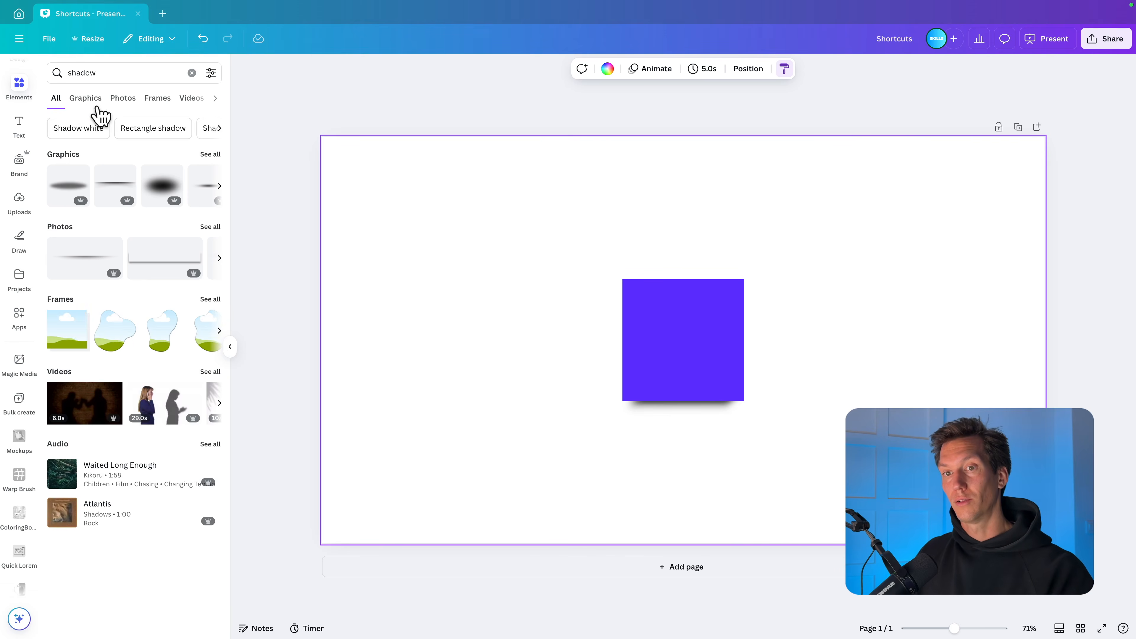
{"action": "left_click", "coordinate": [86, 99]}
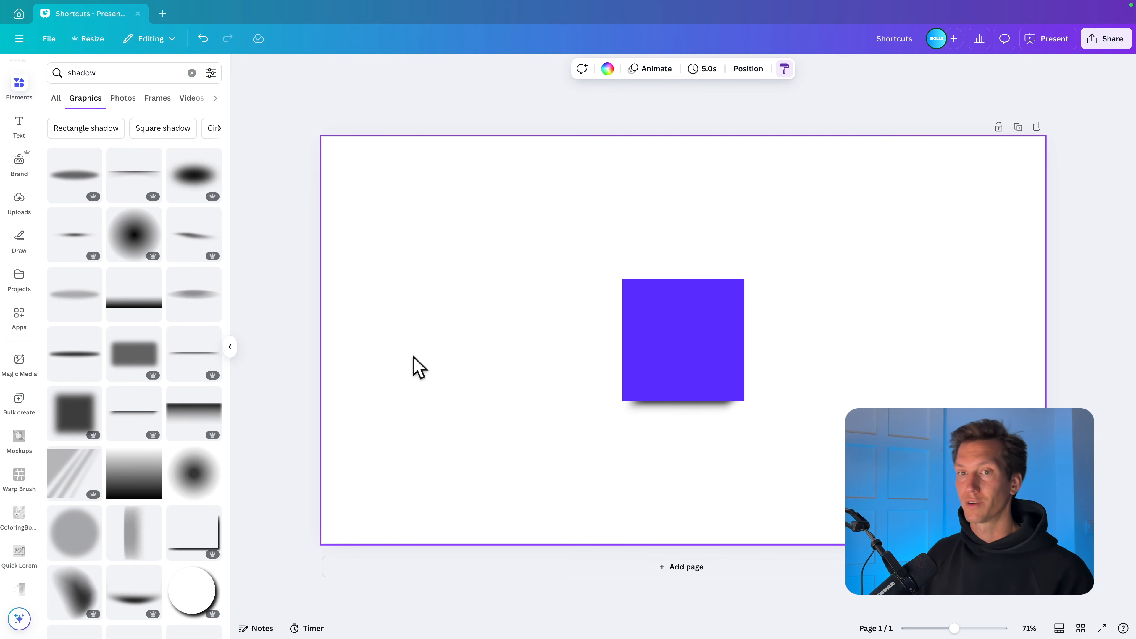
{"action": "left_click", "coordinate": [19, 86]}
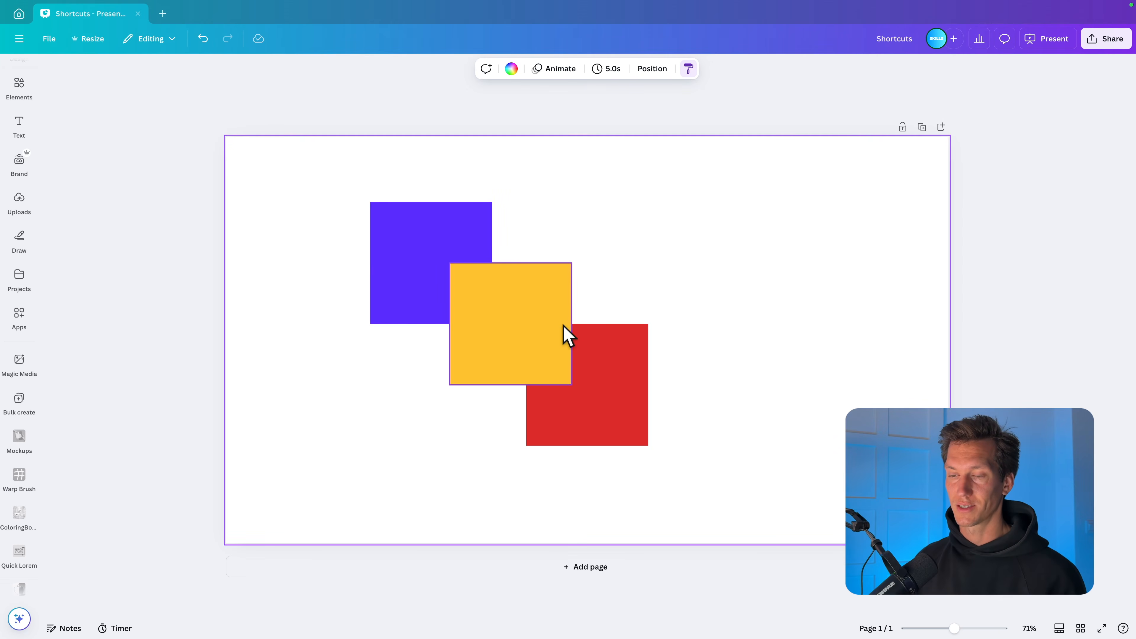
Step: Move the red square down and to the right and the purple square slightly up, keeping both overlapped by the yellow square
{"action": "left_click", "coordinate": [544, 319]}
{"action": "left_click_drag", "start_coordinate": [595, 349], "coordinate": [619, 373]}
{"action": "mouse_move", "coordinate": [375, 249]}
{"action": "left_mouse_down"}
{"action": "mouse_move", "coordinate": [504, 342]}
{"action": "mouse_move", "coordinate": [500, 358]}
{"action": "mouse_move", "coordinate": [372, 237]}
{"action": "left_mouse_up"}
{"action": "left_click", "coordinate": [532, 302]}
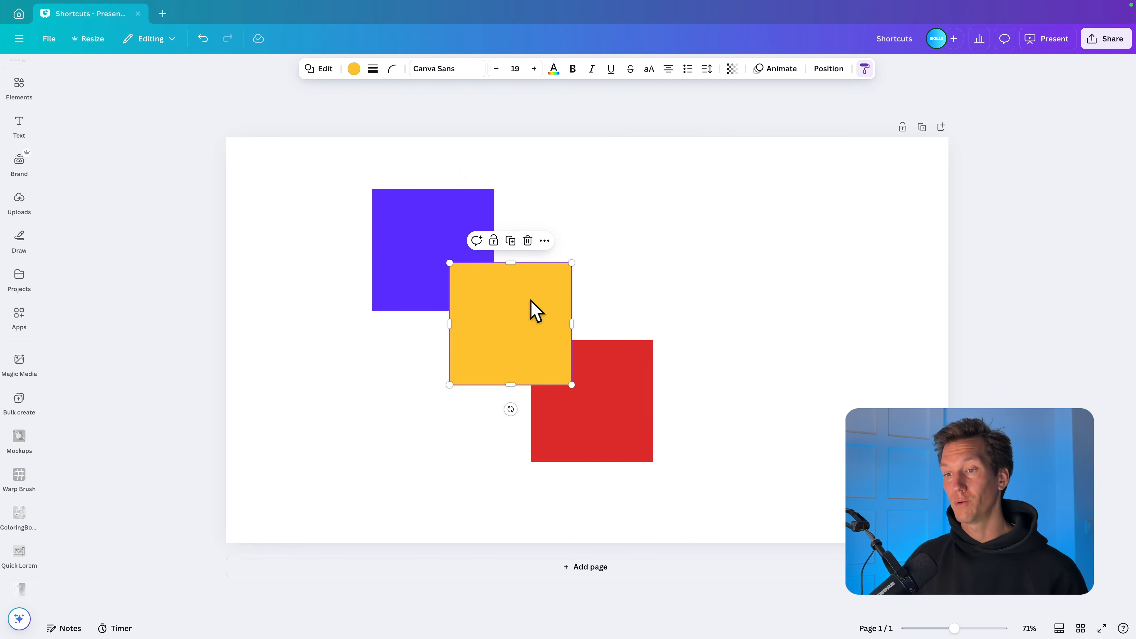
Step: Bring the purple square forward one layer over the yellow square and send it backward again
{"action": "left_click", "coordinate": [420, 228]}
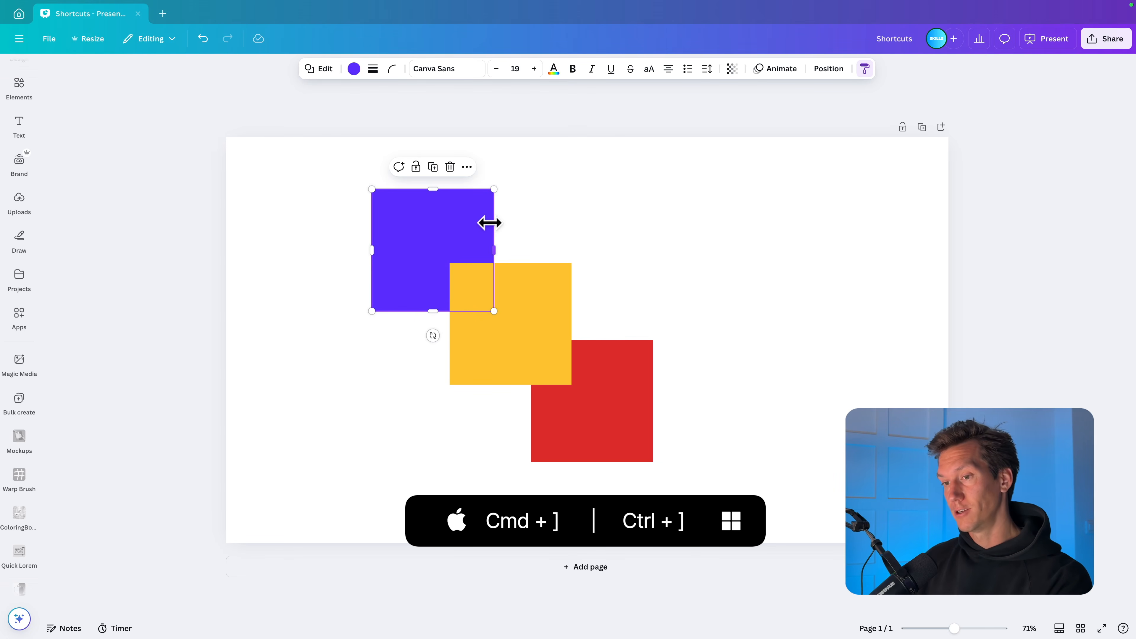
{"action": "key", "text": "ctrl+bracketright"}
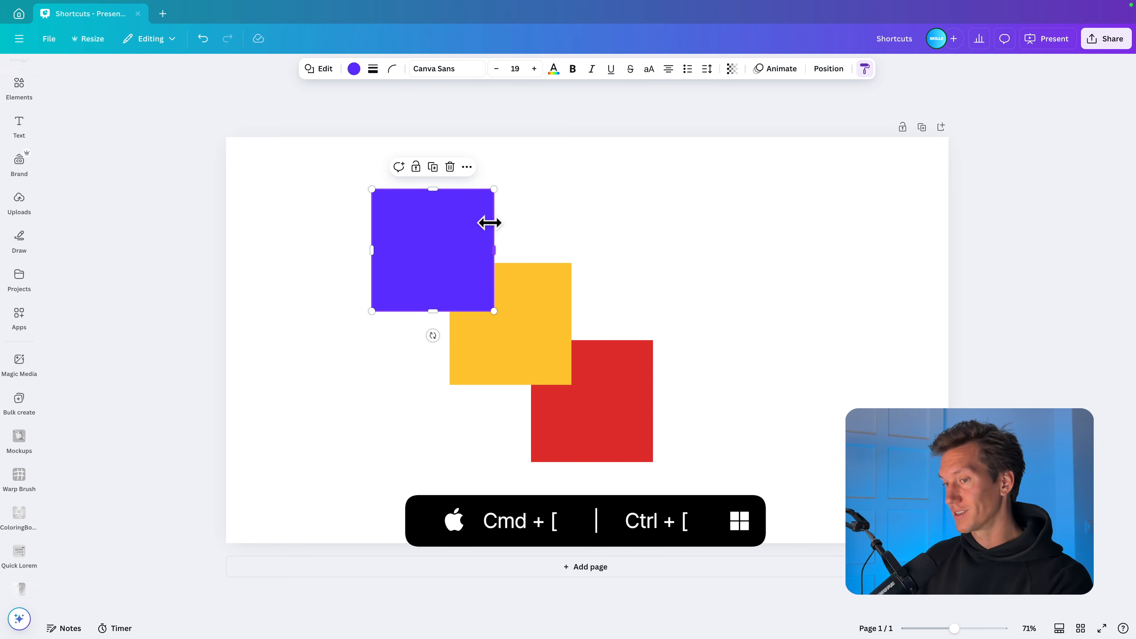
{"action": "key", "text": "ctrl+bracketleft"}
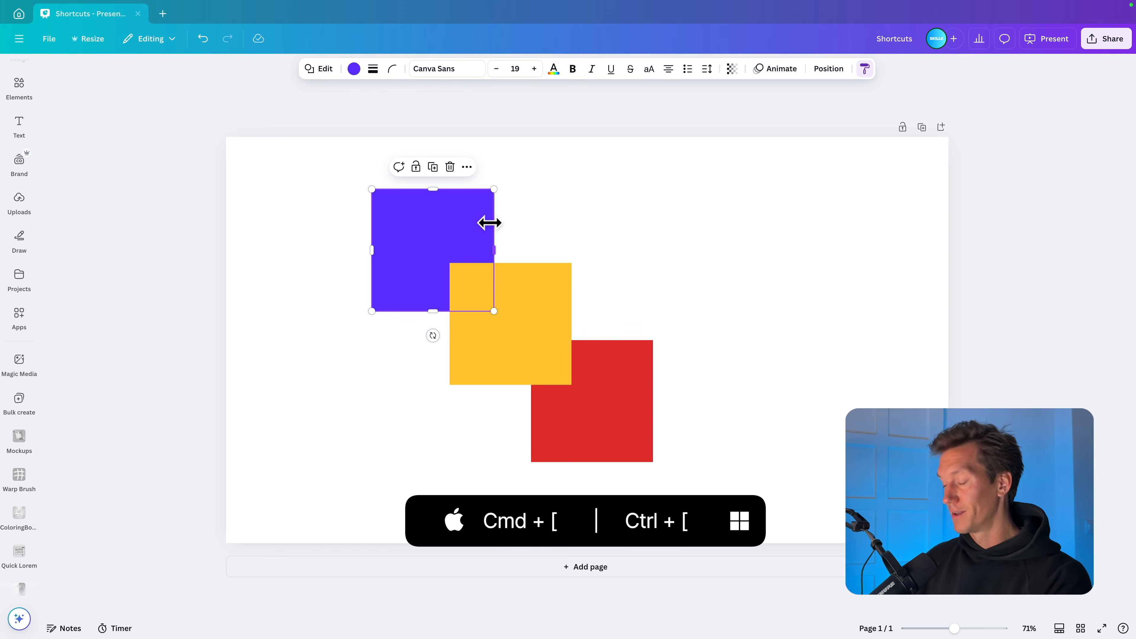
Step: Bring the red square forward over the yellow square and send it backward again, twice in a row
{"action": "left_click", "coordinate": [621, 395]}
{"action": "key", "text": "ctrl+bracketright"}
{"action": "key", "text": "ctrl+bracketleft"}
{"action": "key", "text": "ctrl+bracketright"}
{"action": "key", "text": "ctrl+bracketleft"}
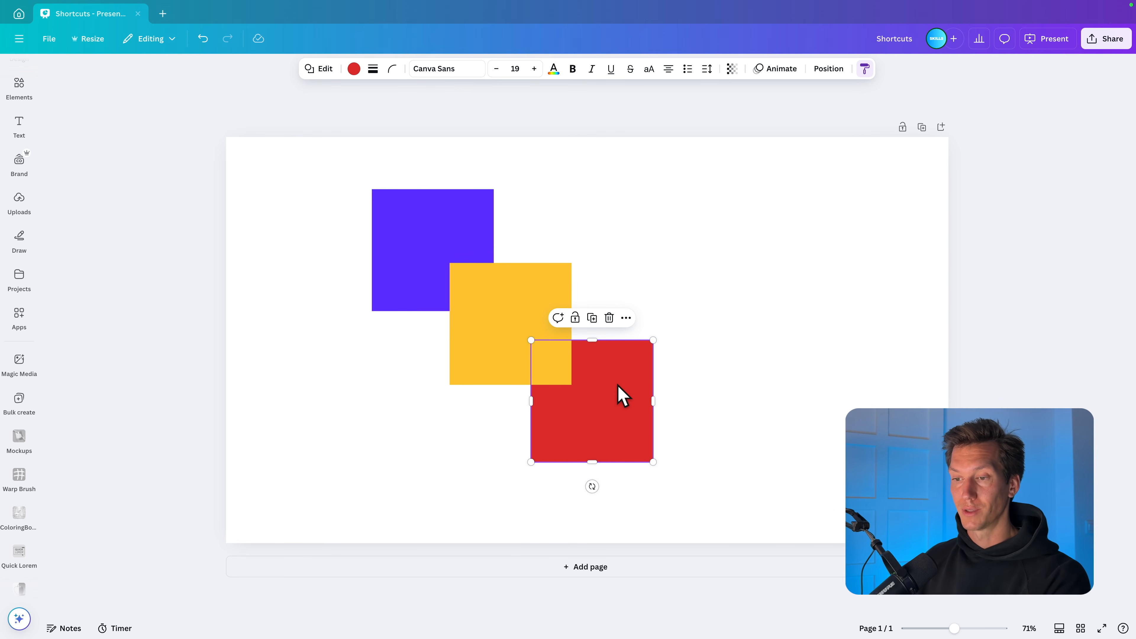
Step: Send the yellow square backward two layers so it sits behind the purple and red squares
{"action": "left_click", "coordinate": [527, 317]}
{"action": "key", "text": "ctrl+bracketleft"}
{"action": "key", "text": "ctrl+bracketleft"}
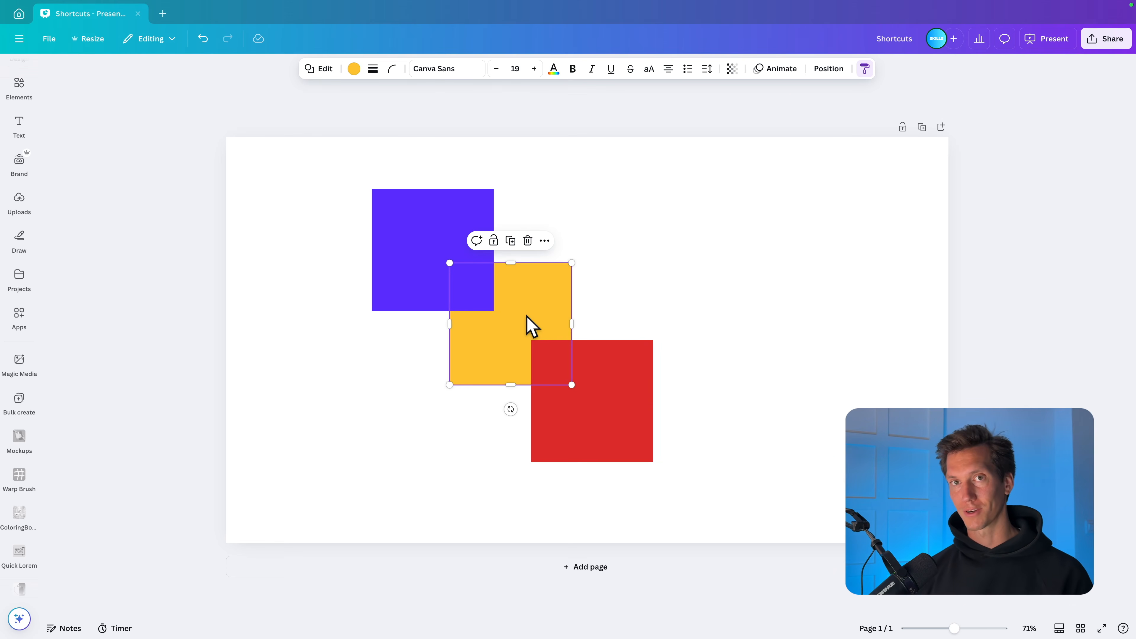
Step: Place the red square over the purple square's upper left corner and shift all three squares together toward the page centre
{"action": "left_click_drag", "start_coordinate": [621, 459], "coordinate": [432, 253]}
{"action": "key", "text": "ctrl+a"}
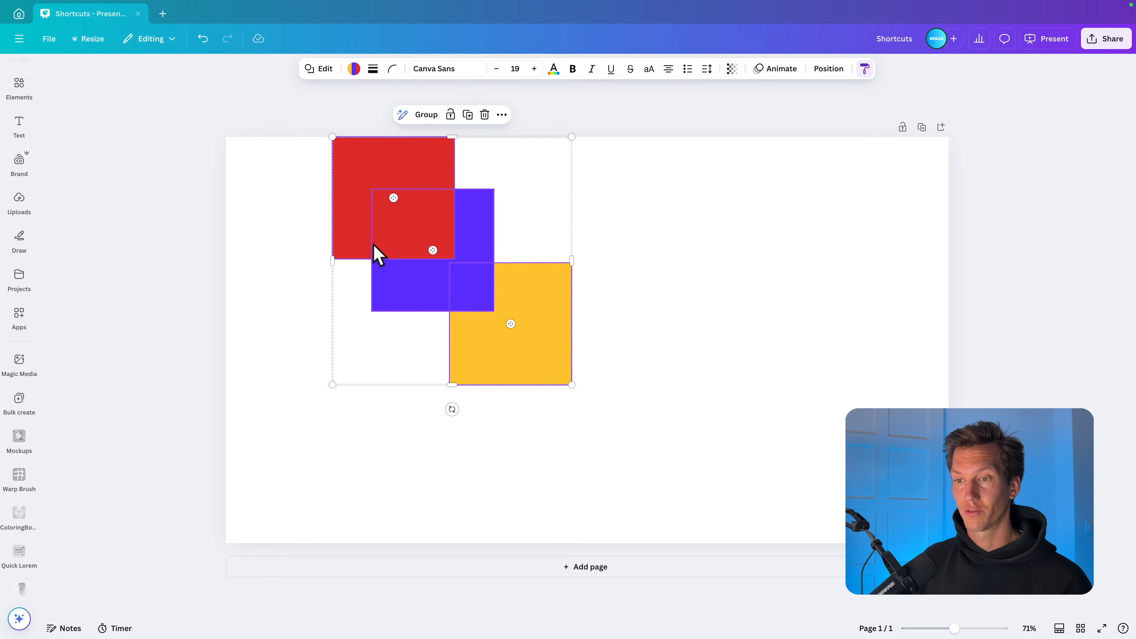
{"action": "left_click_drag", "start_coordinate": [394, 169], "coordinate": [499, 228]}
{"action": "left_click", "coordinate": [690, 287]}
Step: Move the purple and red squares closer to the yellow one to form a tighter overlapping diagonal stack
{"action": "left_click", "coordinate": [588, 309]}
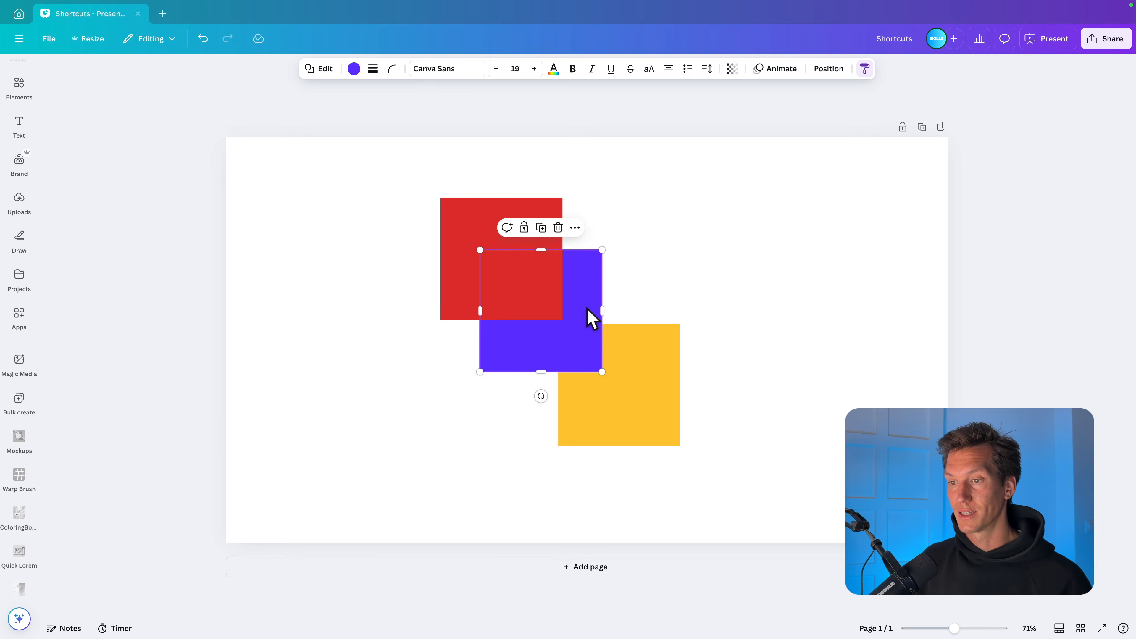
{"action": "left_click_drag", "start_coordinate": [587, 309], "coordinate": [600, 338]}
{"action": "left_click_drag", "start_coordinate": [494, 239], "coordinate": [519, 291]}
{"action": "left_click", "coordinate": [745, 347]}
Step: Send the red square to the back and bring the yellow square to the front of the stack
{"action": "left_click", "coordinate": [558, 339]}
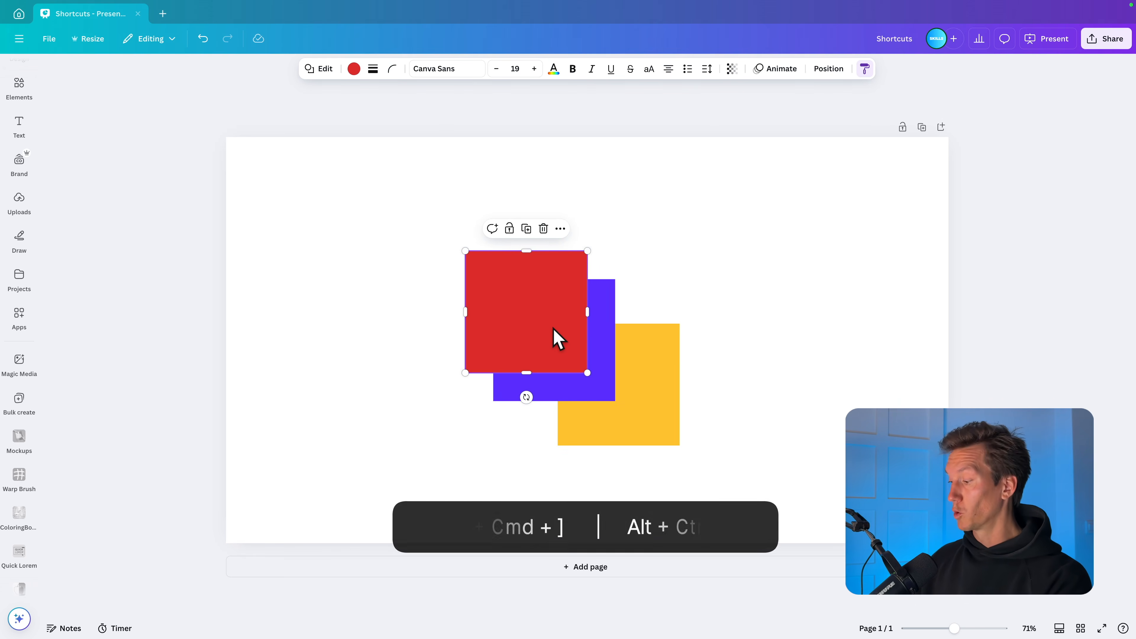
{"action": "key", "text": "alt+super+["}
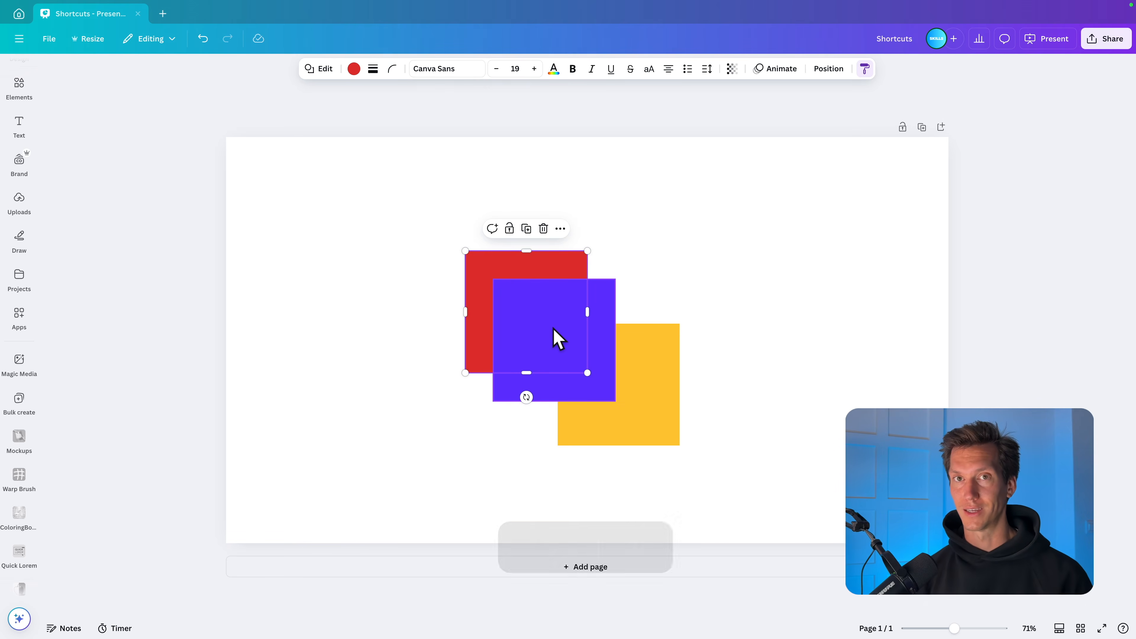
{"action": "right_click", "coordinate": [527, 285]}
{"action": "mouse_move", "coordinate": [612, 413]}
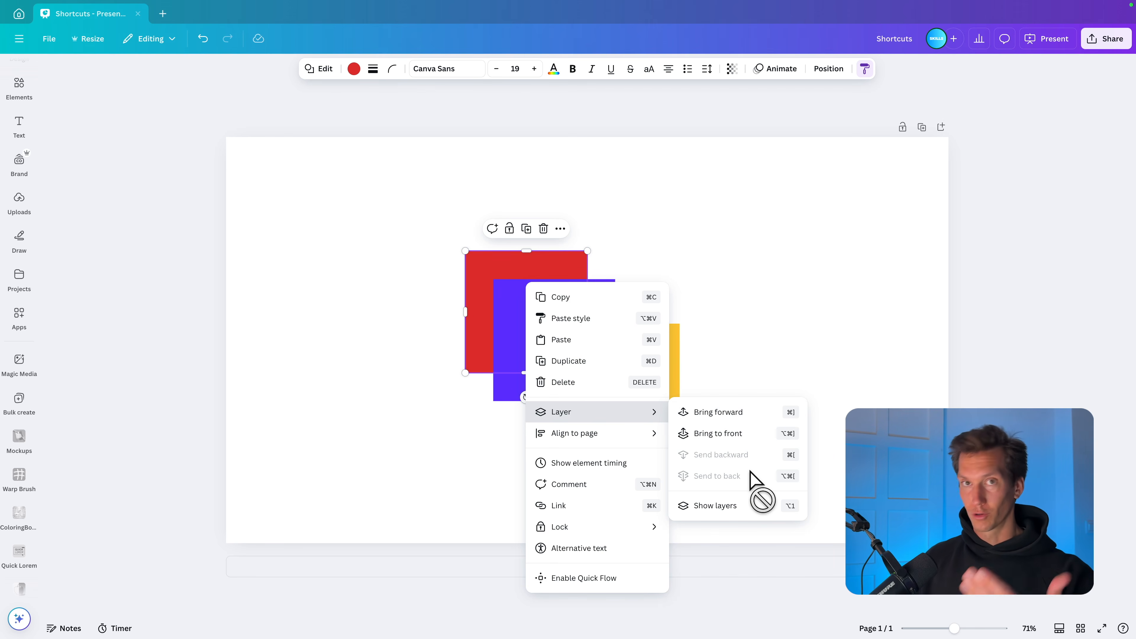
{"action": "key", "text": "Escape"}
{"action": "left_click", "coordinate": [674, 365]}
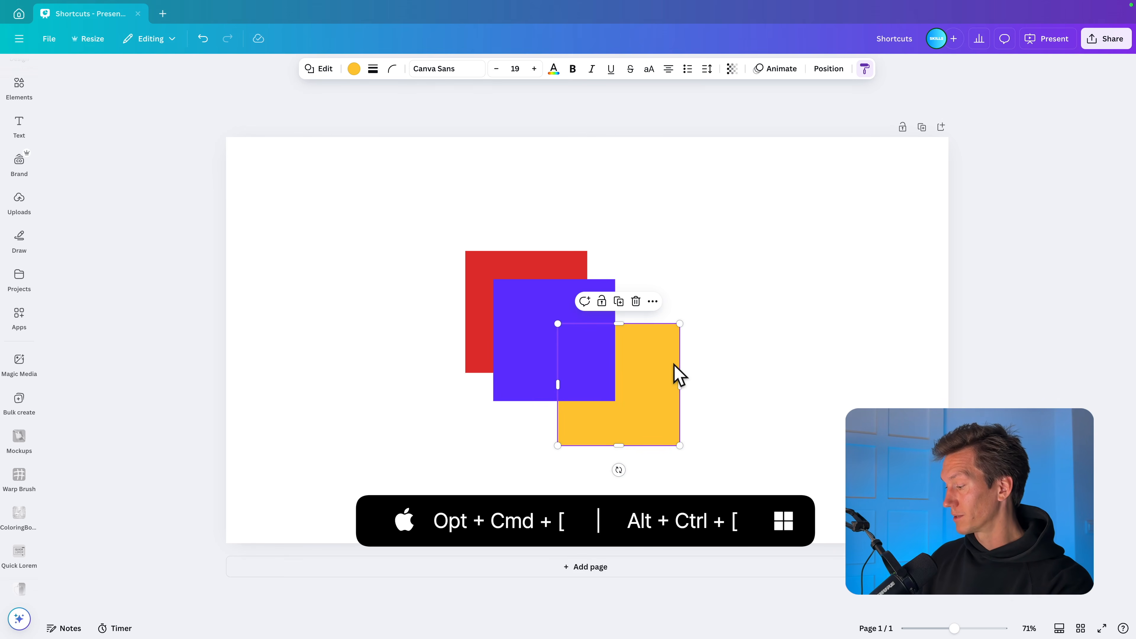
{"action": "key", "text": "alt+super+bracketright"}
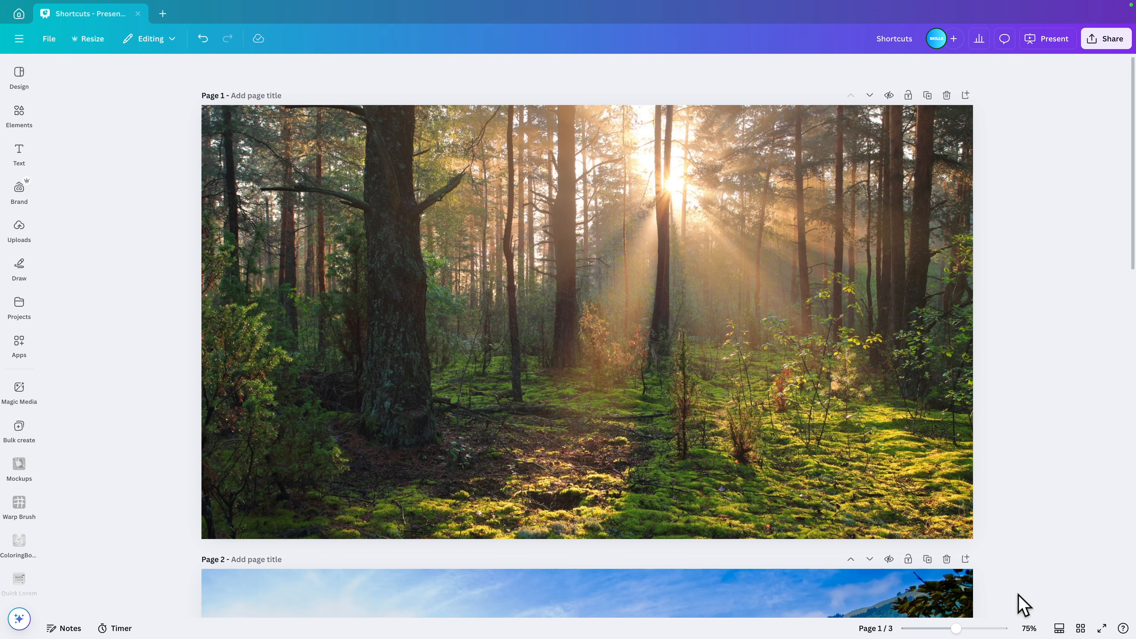
Step: Scroll through the landscape pages, switch to thumbnail view and look at pages 2 and 3
{"action": "scroll", "coordinate": [875, 293], "scroll_direction": "down", "scroll_amount": 15}
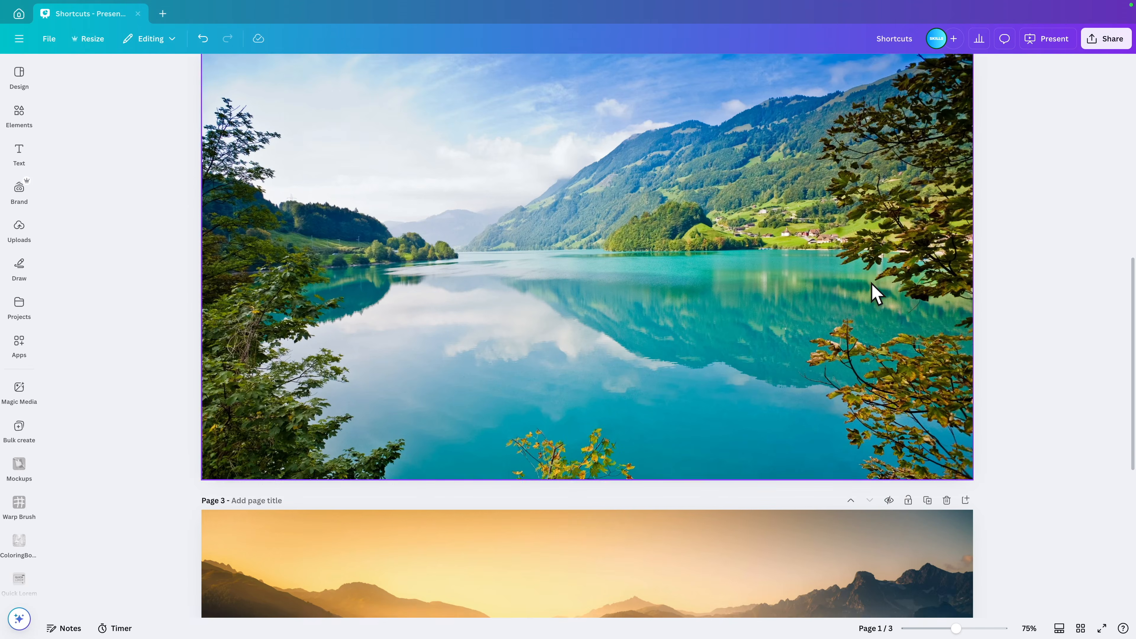
{"action": "scroll", "coordinate": [875, 293], "scroll_direction": "up", "scroll_amount": 15}
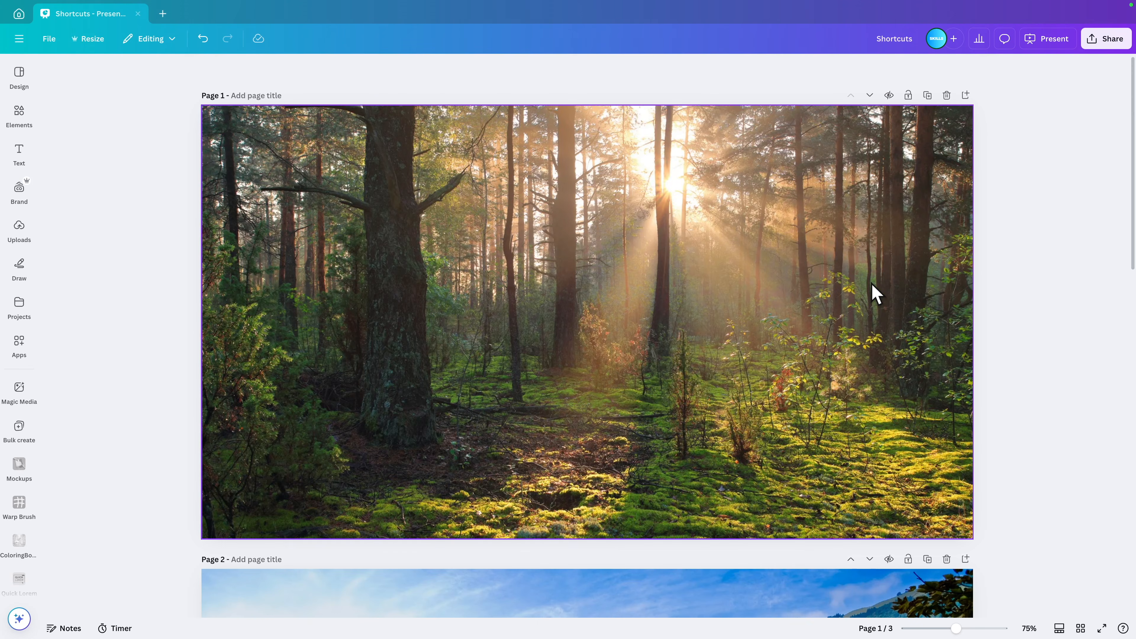
{"action": "left_click", "coordinate": [1059, 629]}
{"action": "left_click", "coordinate": [567, 604]}
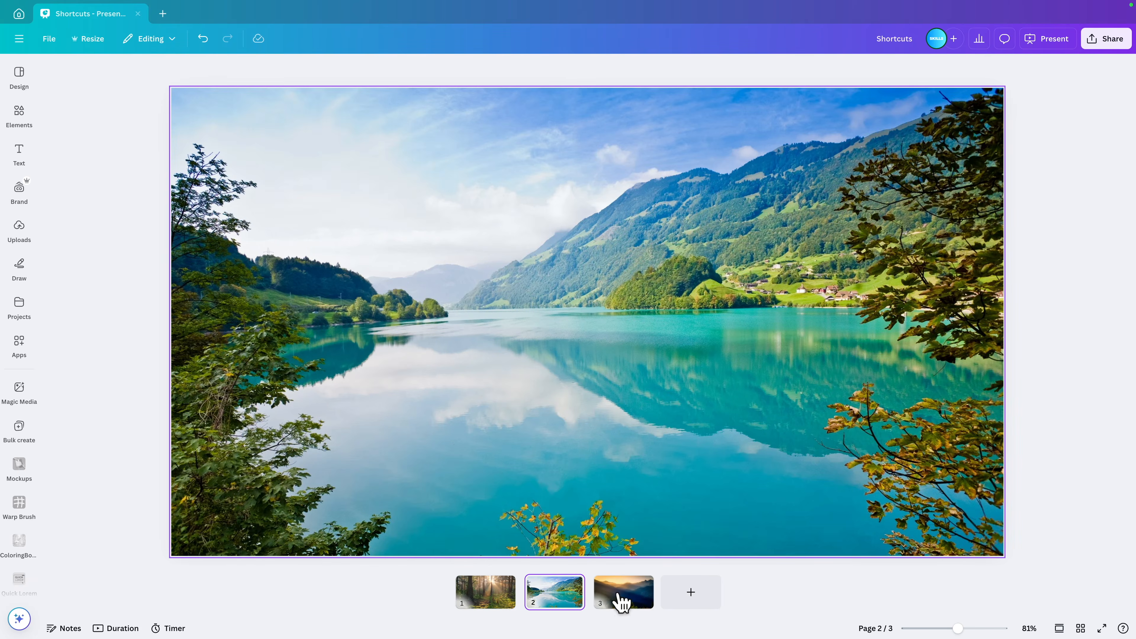
{"action": "left_click", "coordinate": [616, 602]}
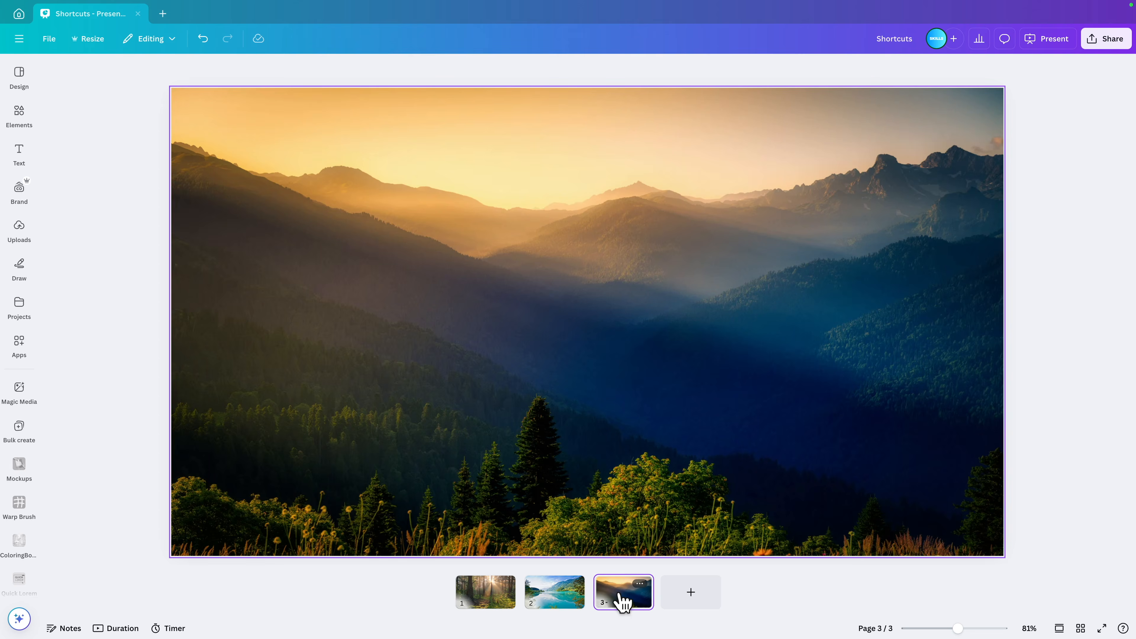
Step: Show all pages in grid view, return to thumbnail view and open page 1
{"action": "left_click", "coordinate": [1080, 629]}
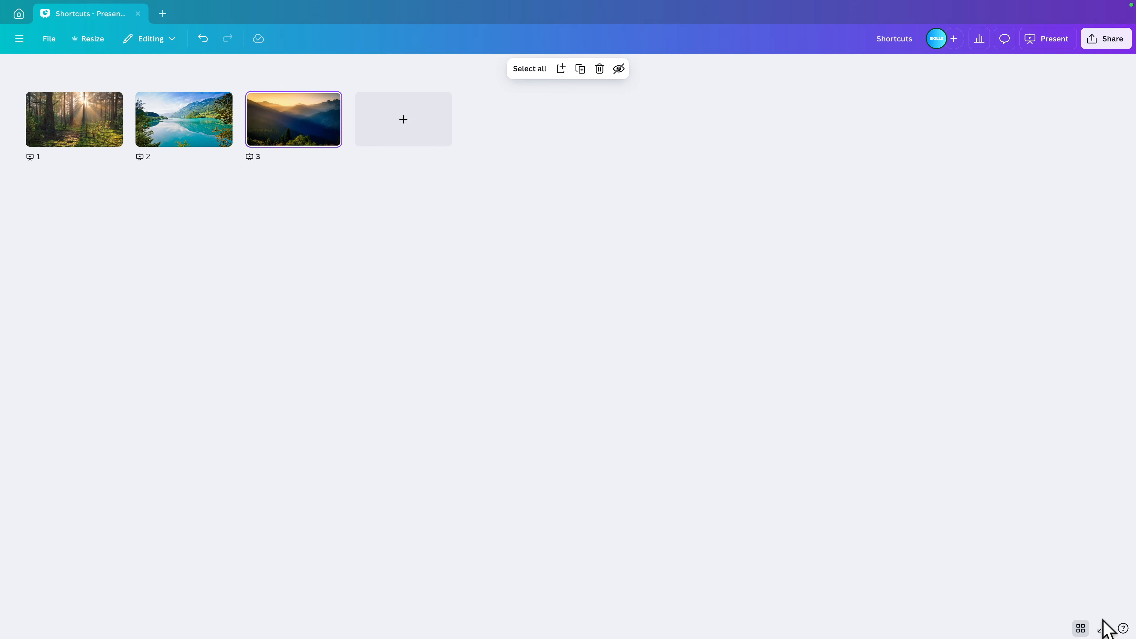
{"action": "left_click", "coordinate": [1081, 628]}
{"action": "left_click", "coordinate": [490, 593]}
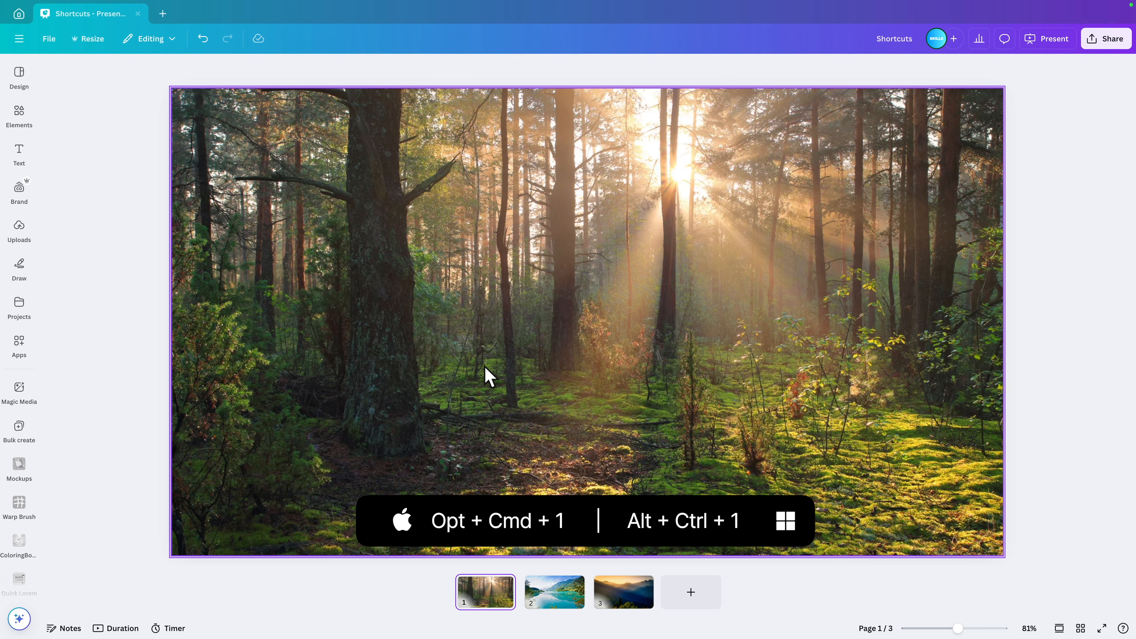
Step: Switch the page display to scroll view, back to thumbnail view and finally to grid view
{"action": "key", "text": "ctrl+alt+1"}
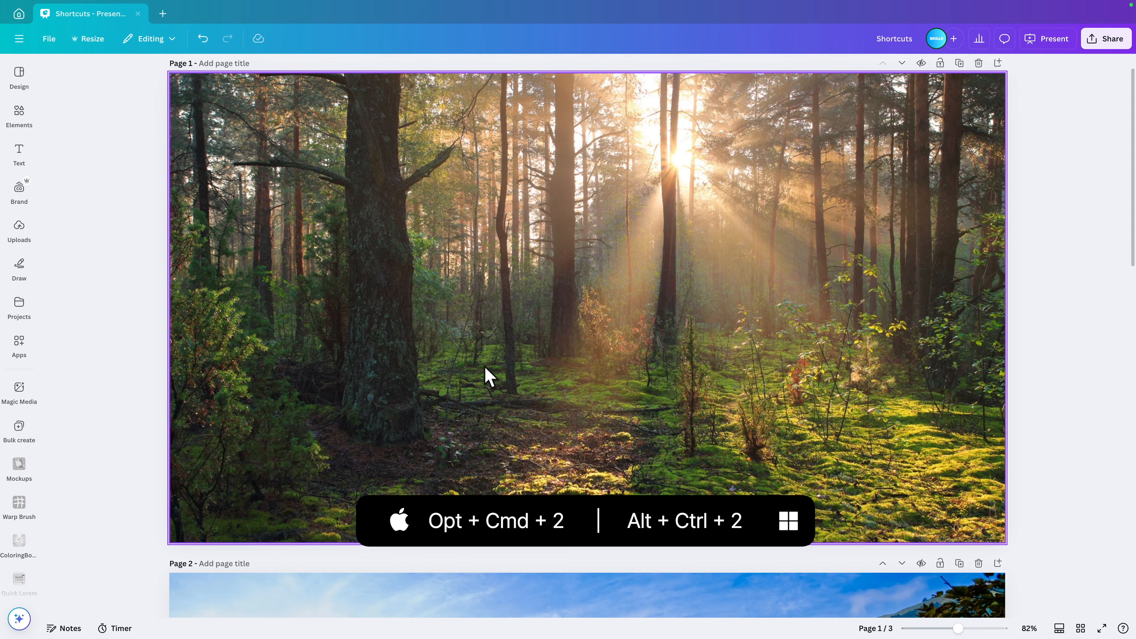
{"action": "key", "text": "ctrl+alt+2"}
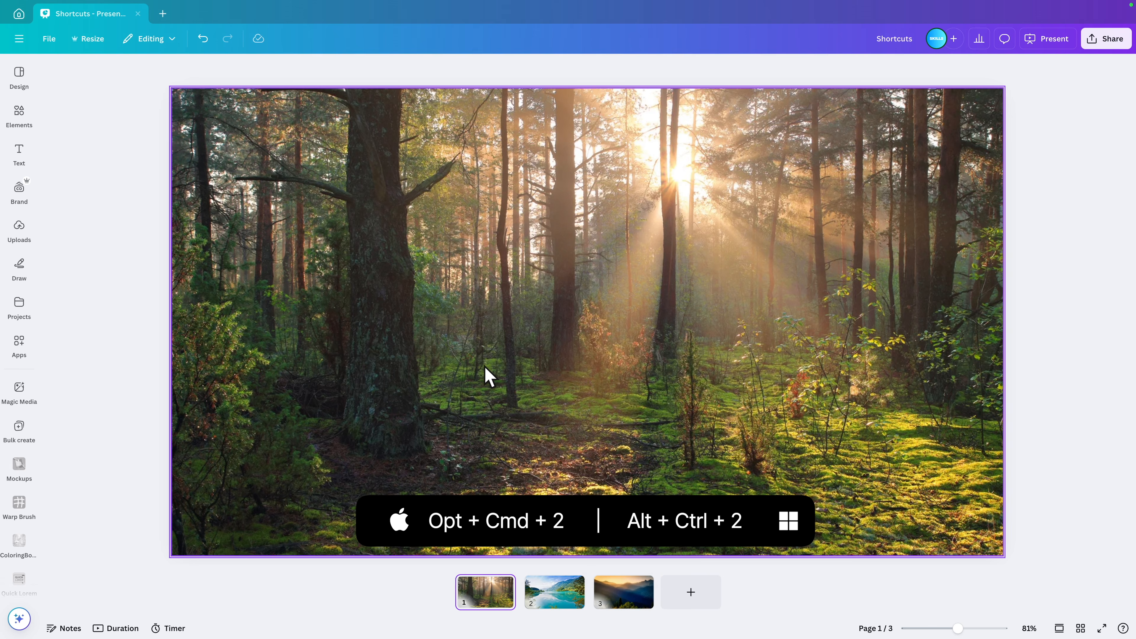
{"action": "key", "text": "ctrl+alt+3"}
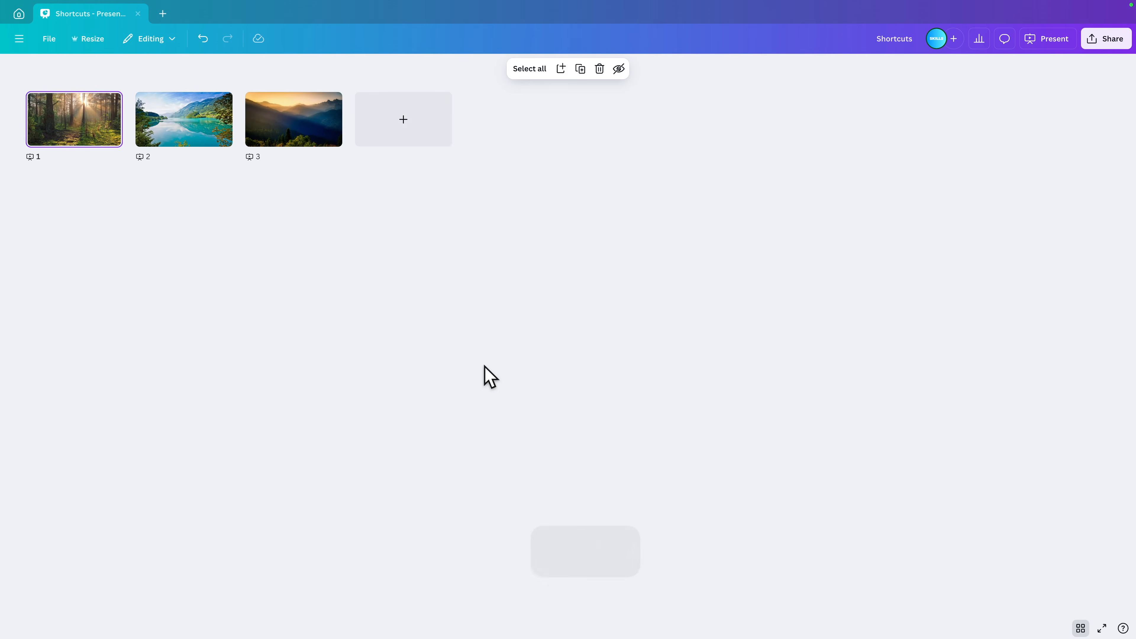
Step: Switch the page display from grid view back to scroll view
{"action": "key", "text": "ctrl+alt+p"}
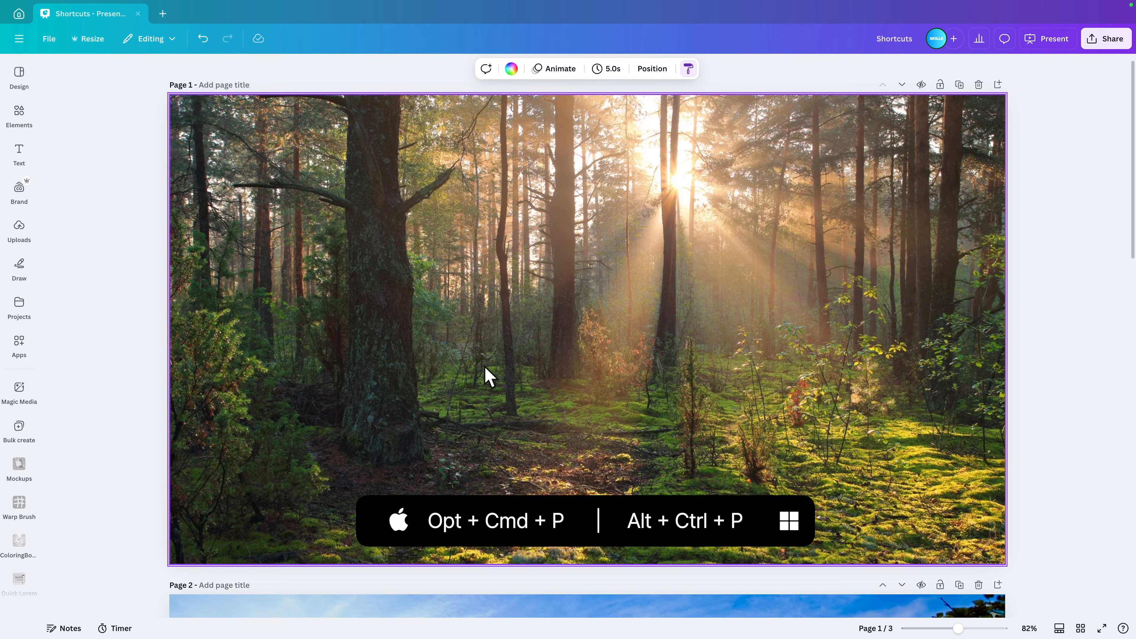
{"action": "key", "text": "ctrl+alt+p"}
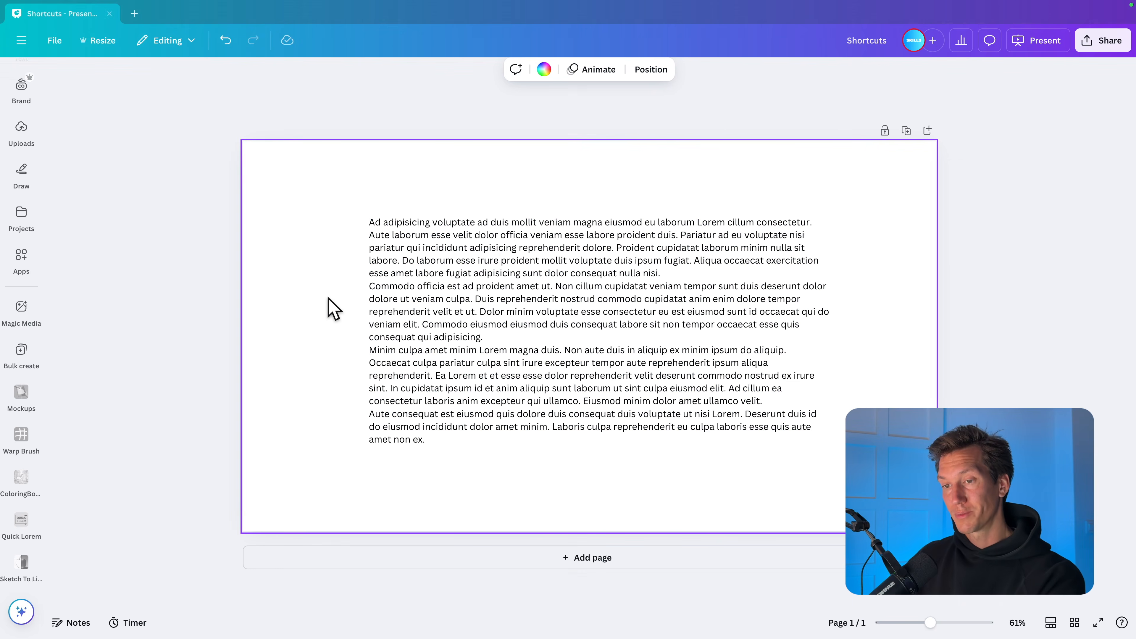
Step: Duplicate the lorem ipsum page twice and add the word Apple at the end of the first paragraph on page 2
{"action": "key", "text": "super+d"}
{"action": "key", "text": "super+d"}
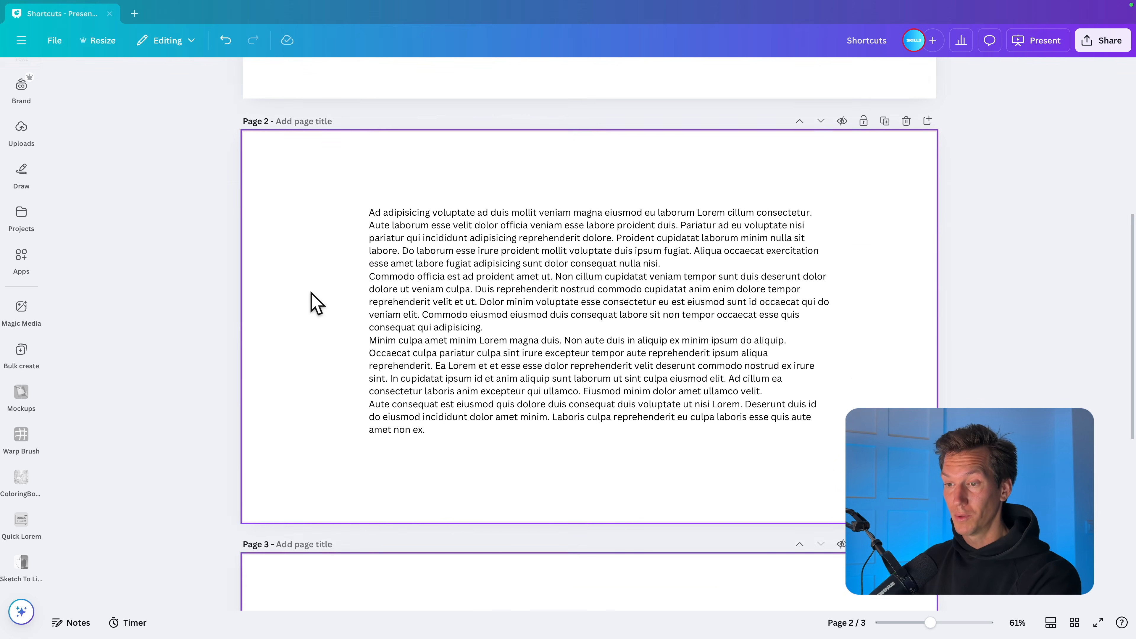
{"action": "scroll", "coordinate": [310, 292], "scroll_direction": "up", "scroll_amount": 10}
{"action": "scroll", "coordinate": [535, 321], "scroll_direction": "down", "scroll_amount": 6}
{"action": "double_click", "coordinate": [557, 392]}
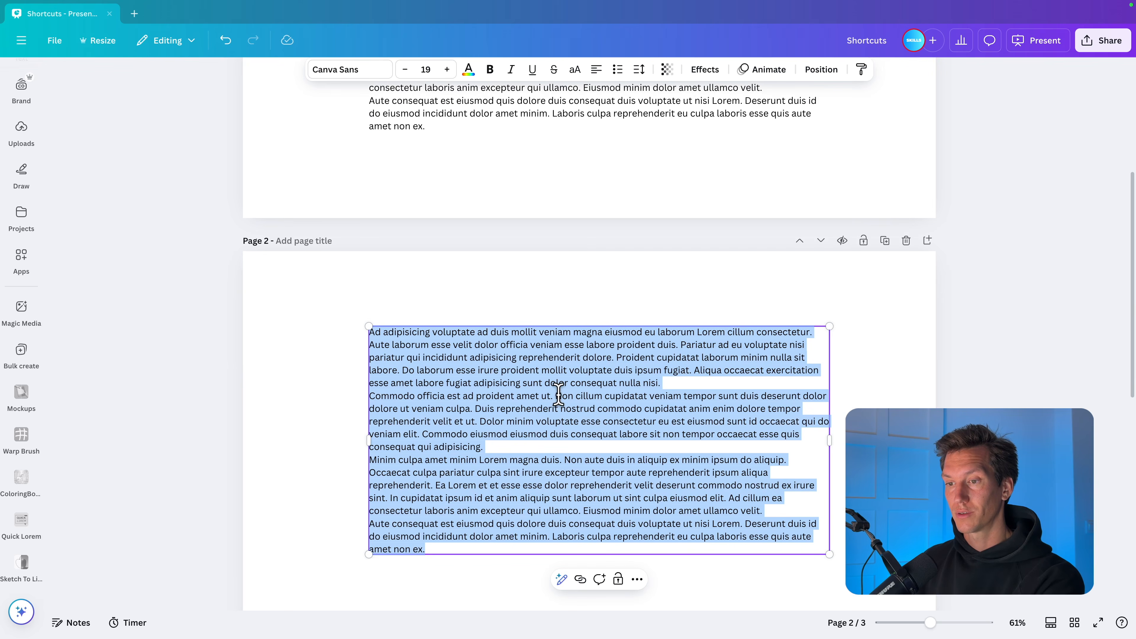
{"action": "left_click", "coordinate": [671, 384]}
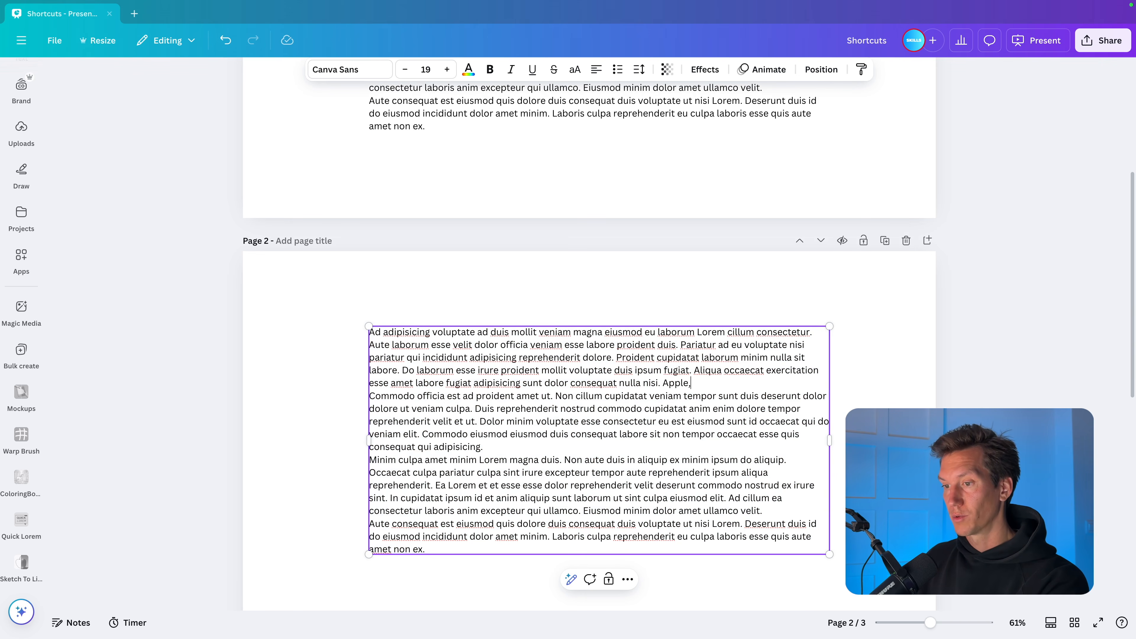
{"action": "left_click", "coordinate": [959, 389]}
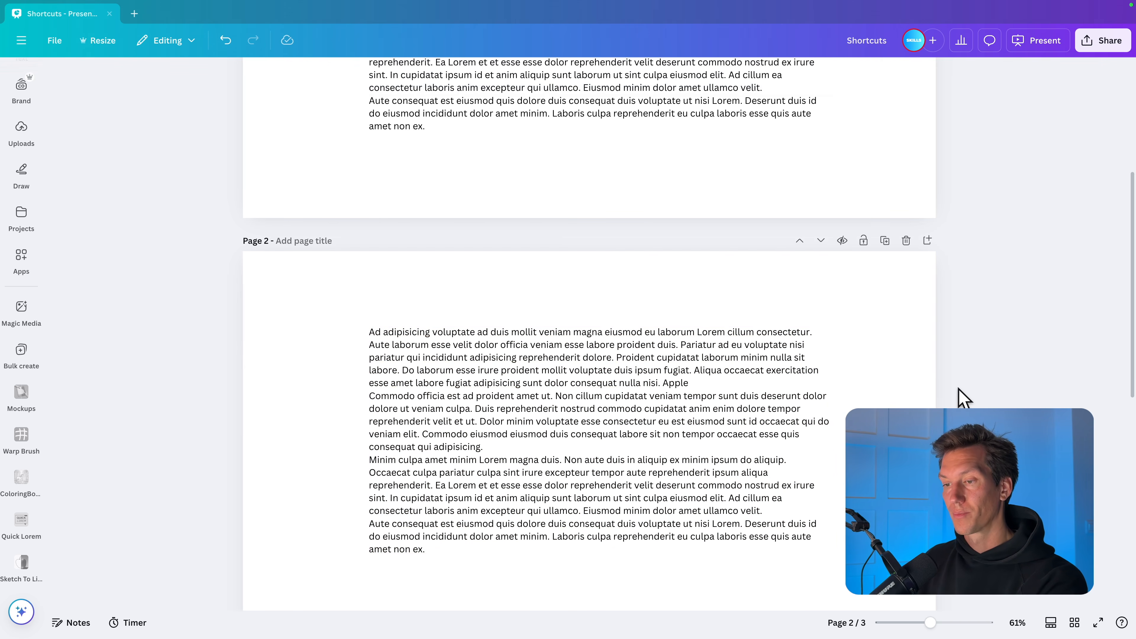
Step: Search the whole design for the word "apple" with the find and replace tool
{"action": "scroll", "coordinate": [958, 389], "scroll_direction": "up", "scroll_amount": 6}
{"action": "key", "text": "super+minus"}
{"action": "scroll", "coordinate": [959, 398], "scroll_direction": "down", "scroll_amount": 5}
{"action": "scroll", "coordinate": [959, 398], "scroll_direction": "up", "scroll_amount": 5}
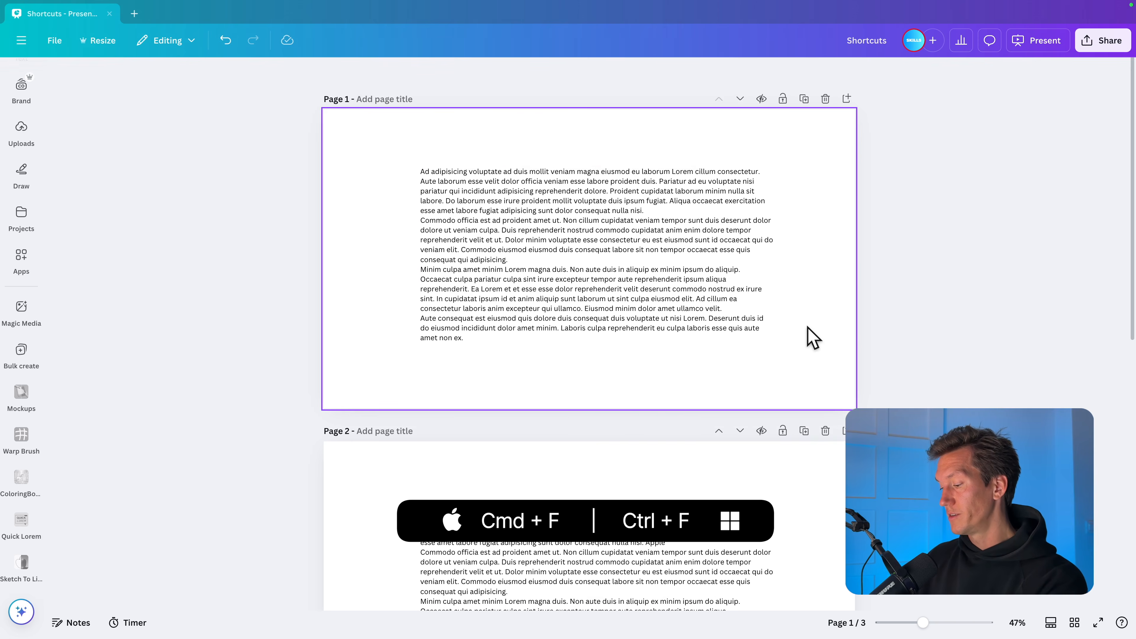
{"action": "key", "text": "super+f"}
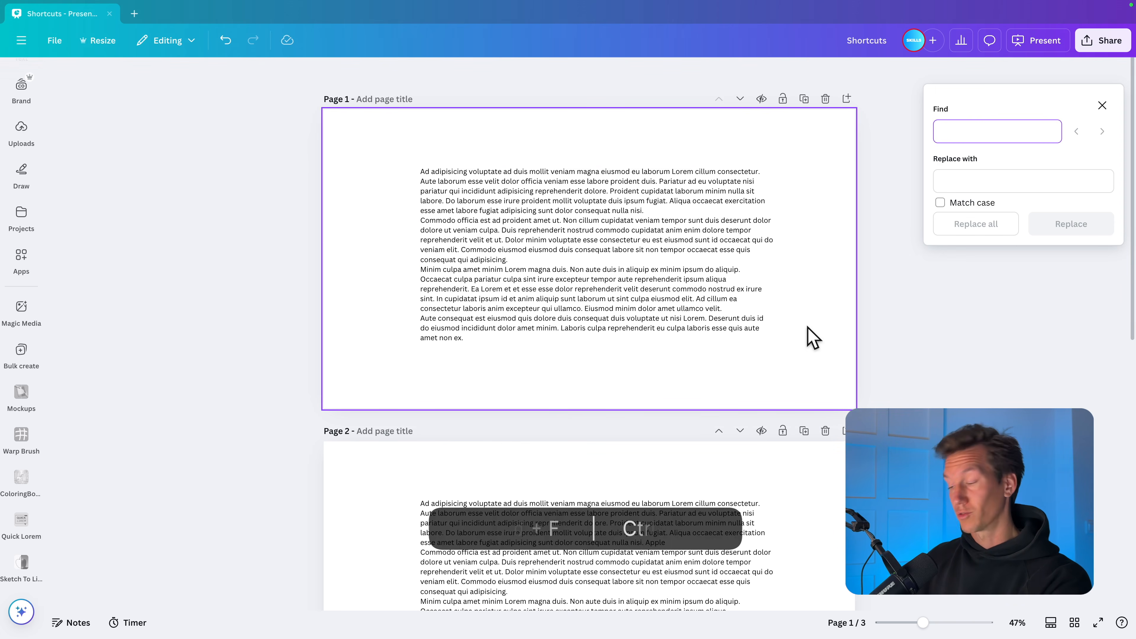
{"action": "type", "text": "apple"}
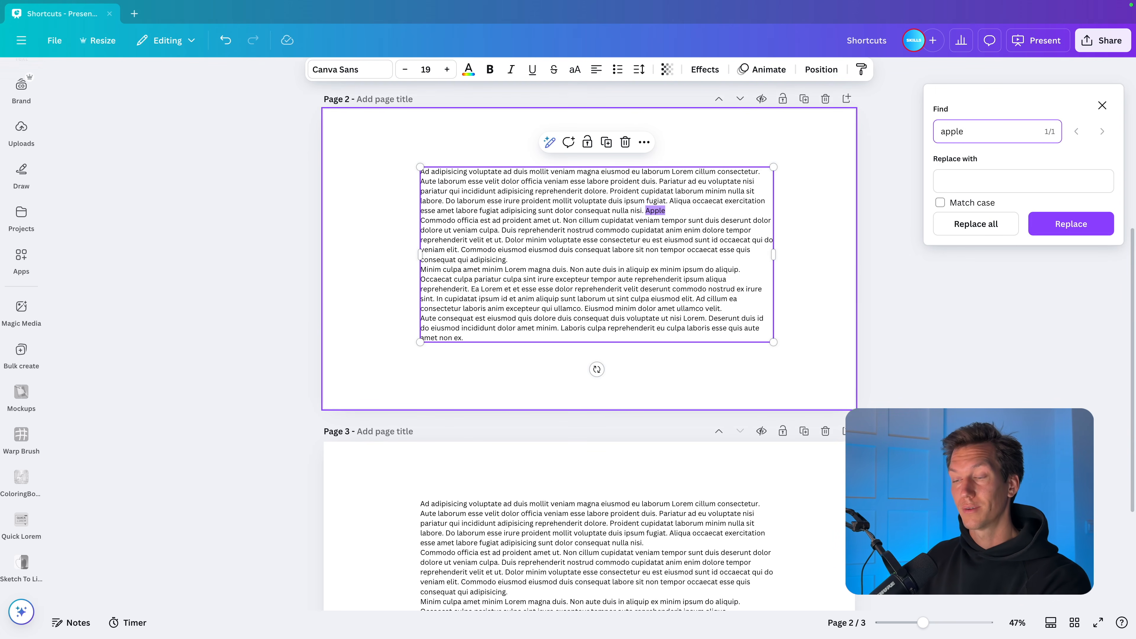